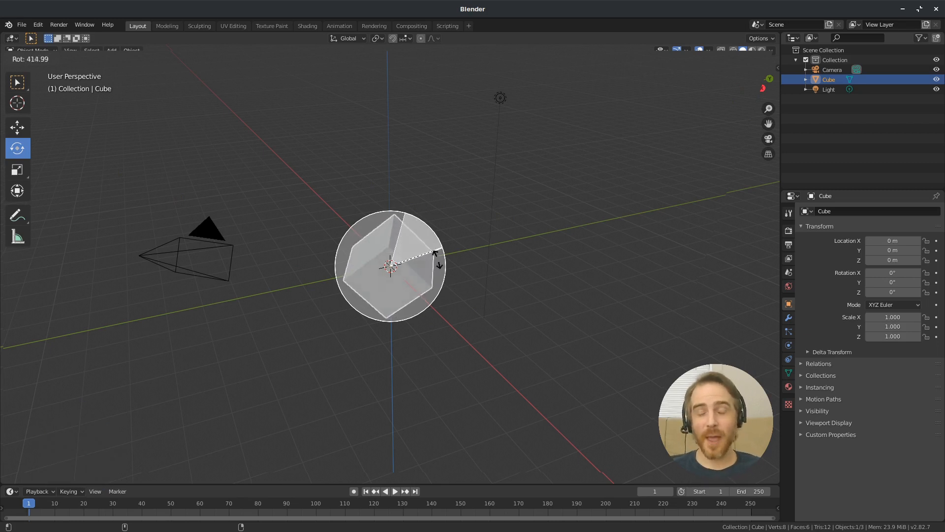
# Try rotating the cube freely with the Rotate tool
pyautogui.press('Escape')
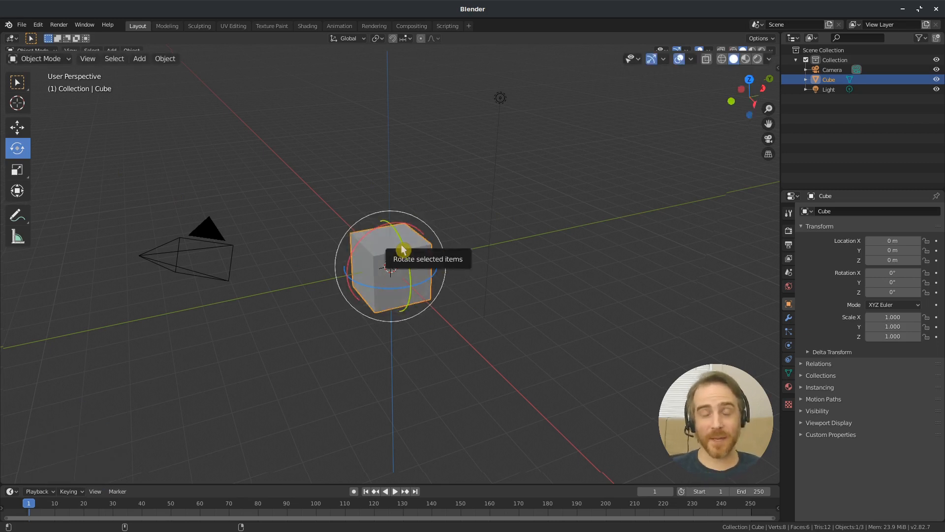
pyautogui.moveTo(403, 249); pyautogui.dragTo(403, 325)
pyautogui.press('Escape')
# Try scaling the cube along the X axis by a factor of about 7.36 with the Scale tool
pyautogui.click(17, 169)
pyautogui.moveTo(429, 302); pyautogui.dragTo(561, 392)
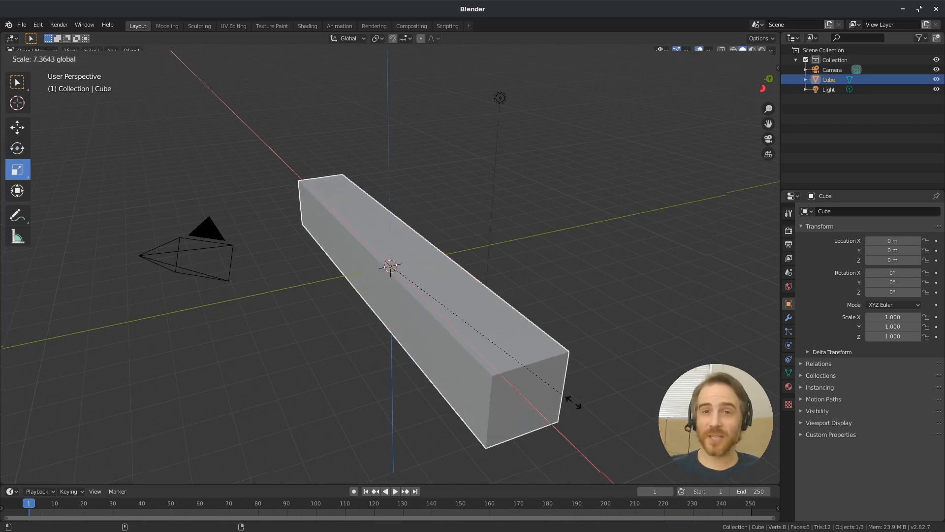
pyautogui.press('Escape')
pyautogui.moveTo(389, 220); pyautogui.dragTo(419, 466)
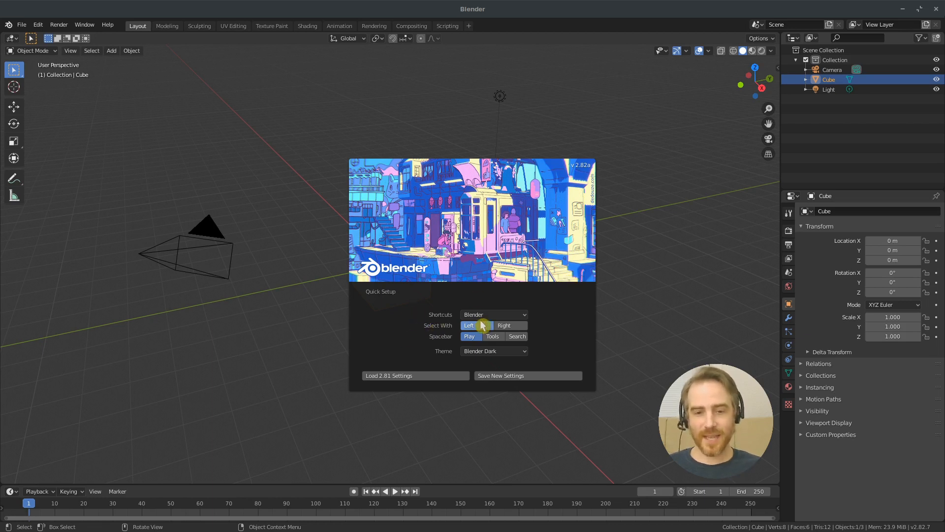
# Choose Left as the Select With option in the Quick Setup and dismiss the splash screen
pyautogui.click(508, 327)
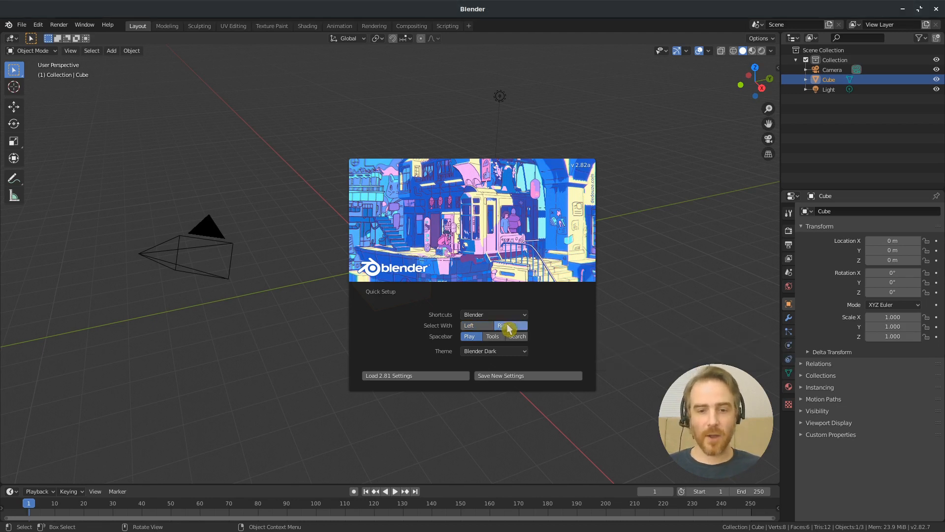
pyautogui.click(479, 327)
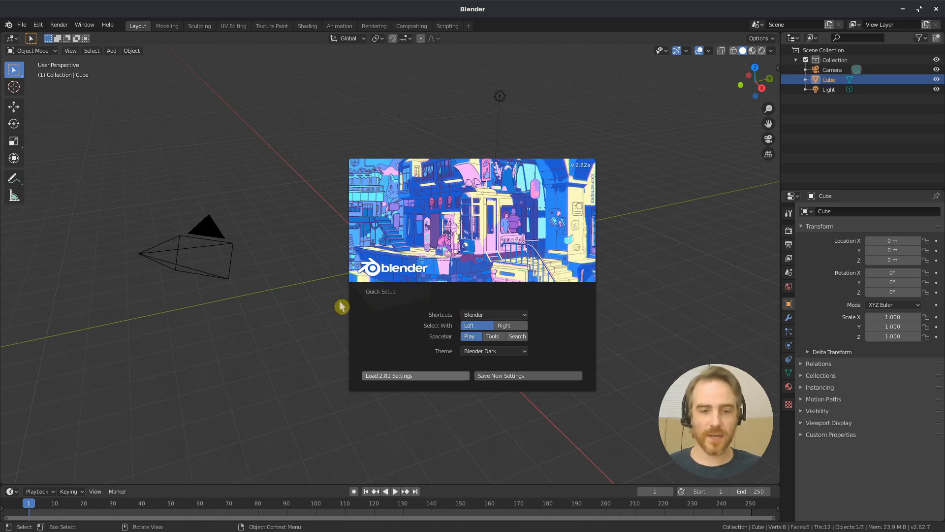
pyautogui.click(317, 116)
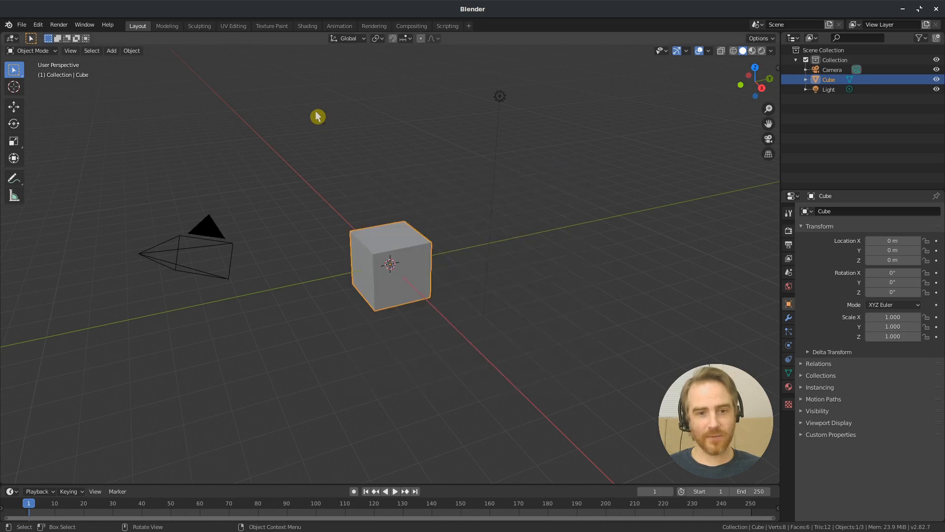
# Set the interface Resolution Scale to 1.25 in the preferences and close the preferences window
pyautogui.click(38, 24)
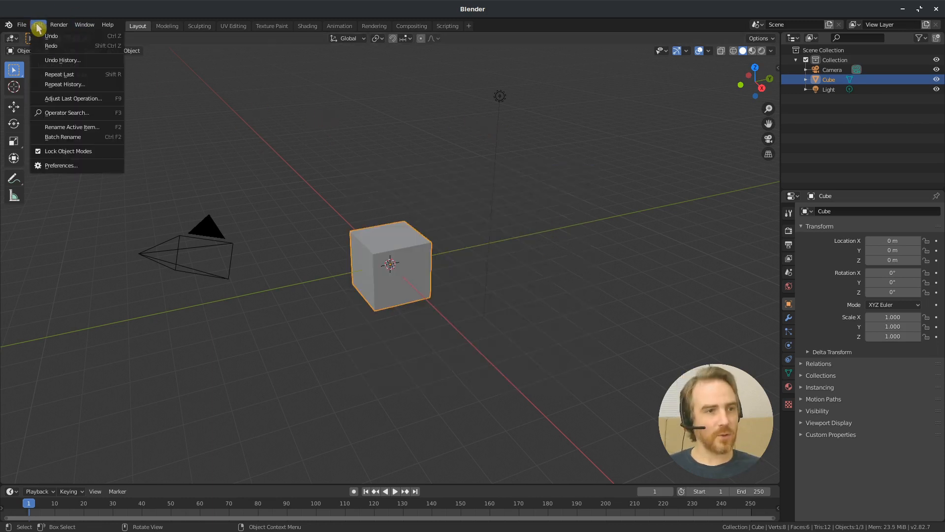
pyautogui.click(65, 166)
pyautogui.click(40, 150)
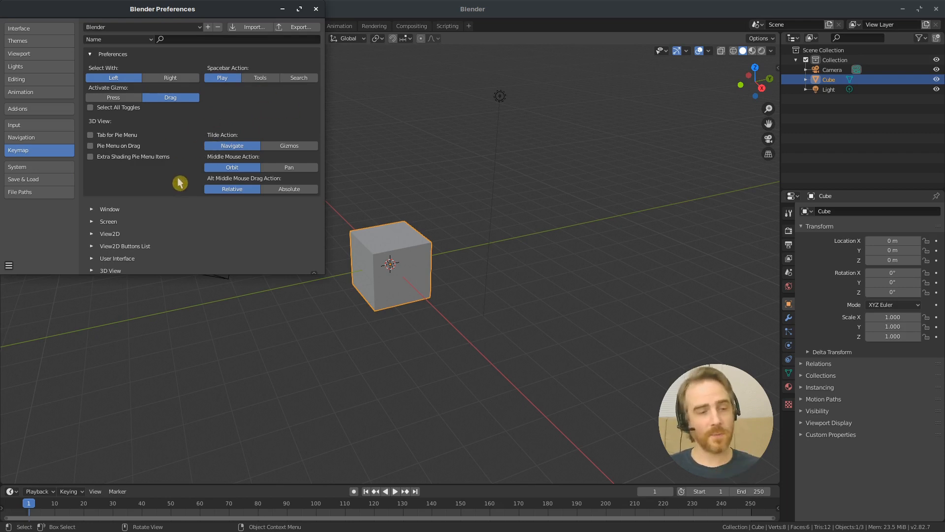
pyautogui.click(34, 31)
pyautogui.click(247, 39)
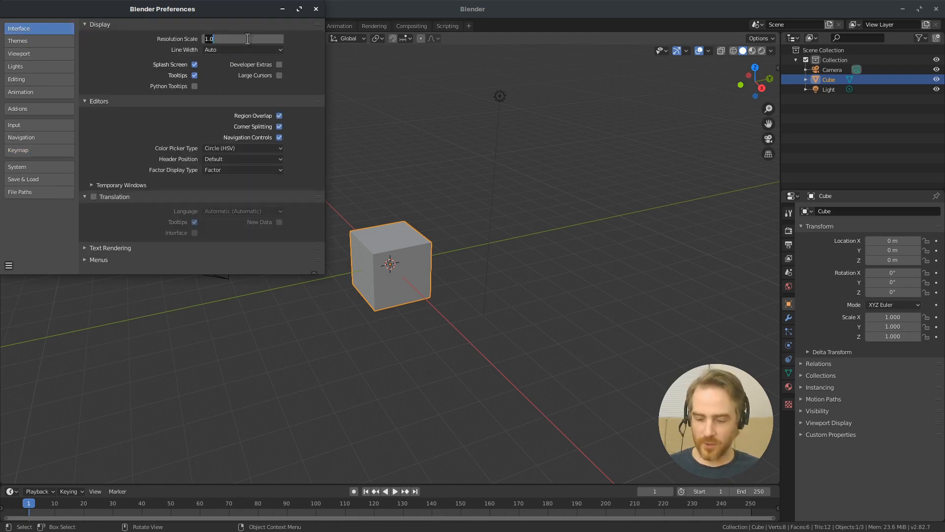
pyautogui.press('Return')
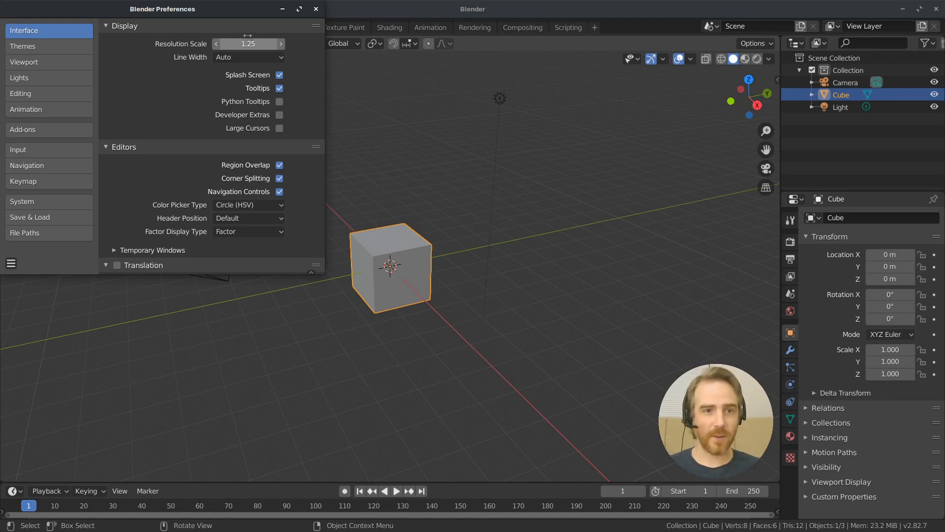
pyautogui.click(319, 10)
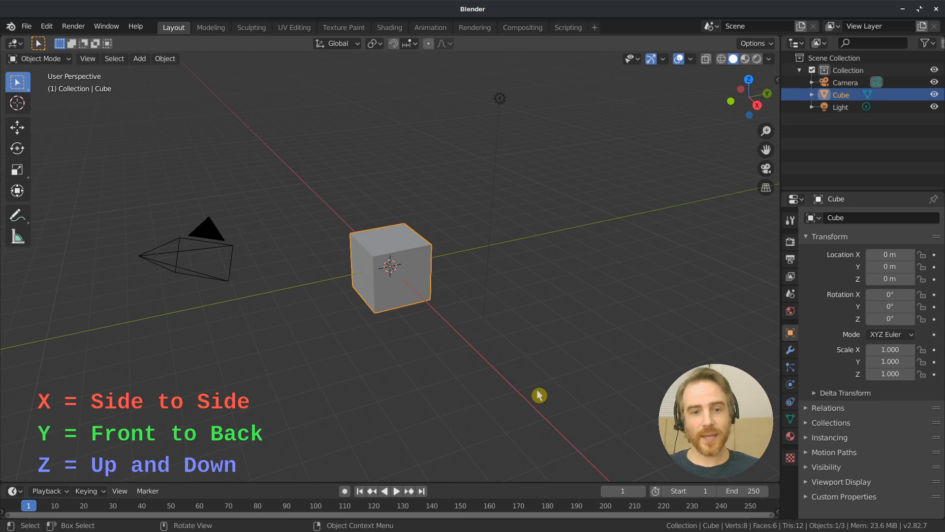
# Enable the Z axis guide in the viewport overlays, and hide and unhide the cube to view the axes at the origin
pyautogui.click(691, 59)
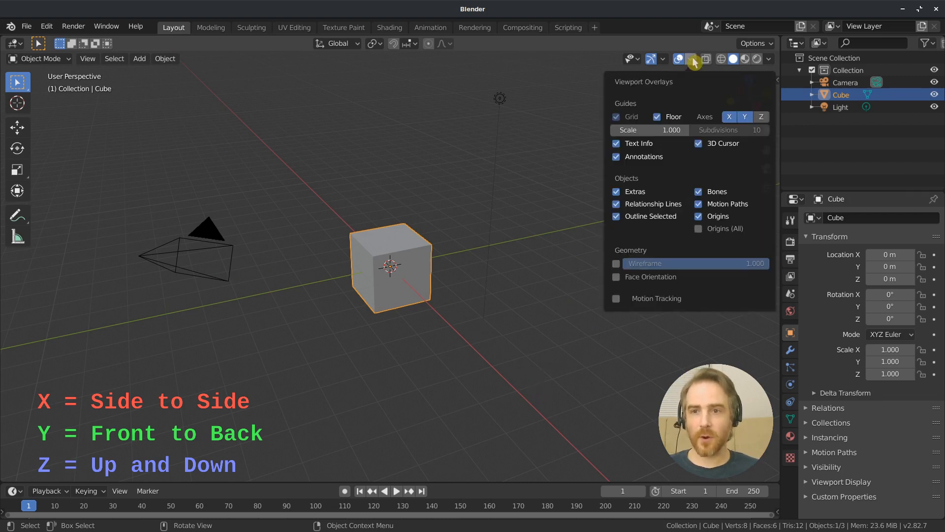
pyautogui.click(762, 121)
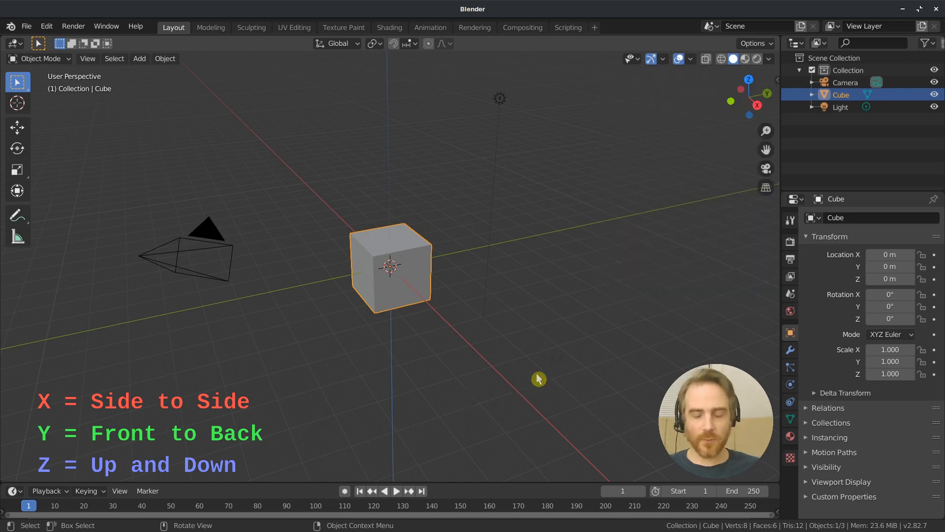
pyautogui.click(935, 97)
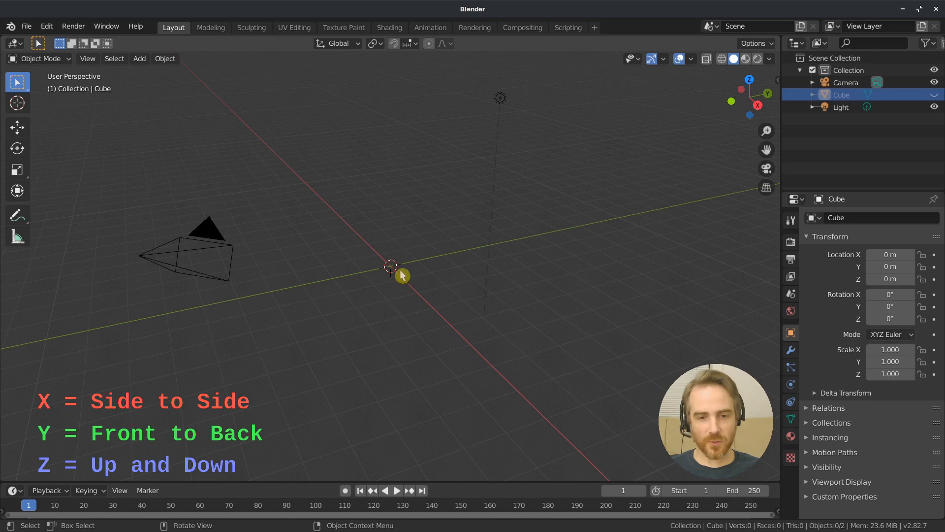
pyautogui.click(934, 94)
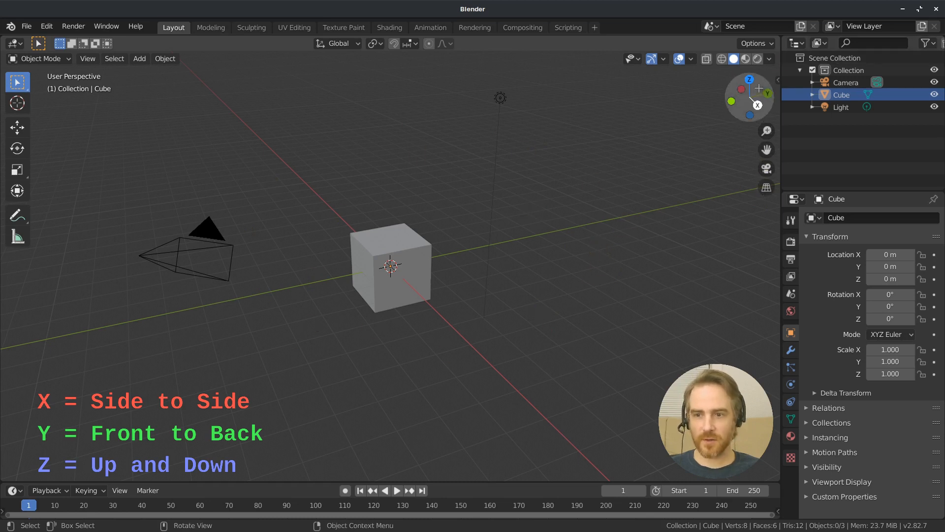
# Orbit the view around to another side of the cube and zoom in on it
pyautogui.moveTo(750, 98)
pyautogui.mouseDown()
pyautogui.moveTo(647, 98)
pyautogui.moveTo(660, 114)
pyautogui.moveTo(638, 95)
pyautogui.moveTo(583, 126)
pyautogui.moveTo(750, 102)
pyautogui.mouseUp()
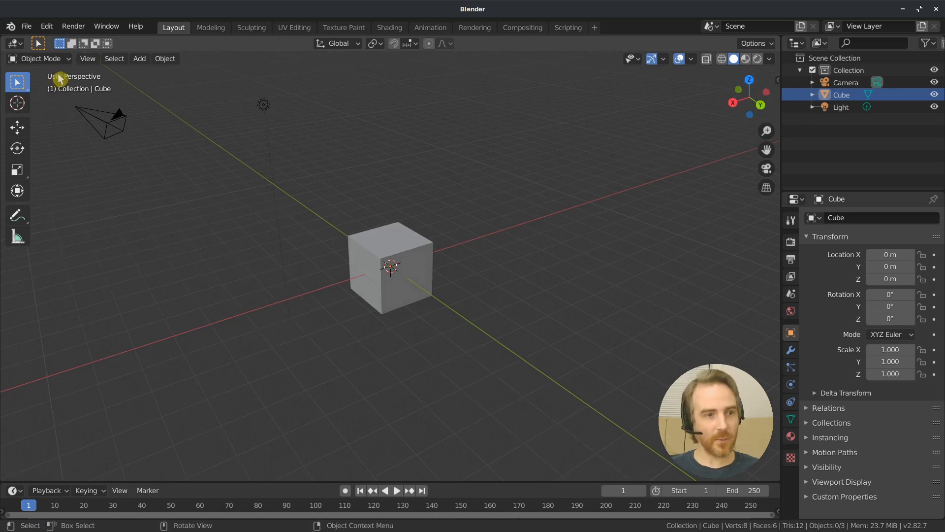
pyautogui.moveTo(739, 90)
pyautogui.mouseDown()
pyautogui.moveTo(771, 113)
pyautogui.moveTo(740, 89)
pyautogui.mouseUp()
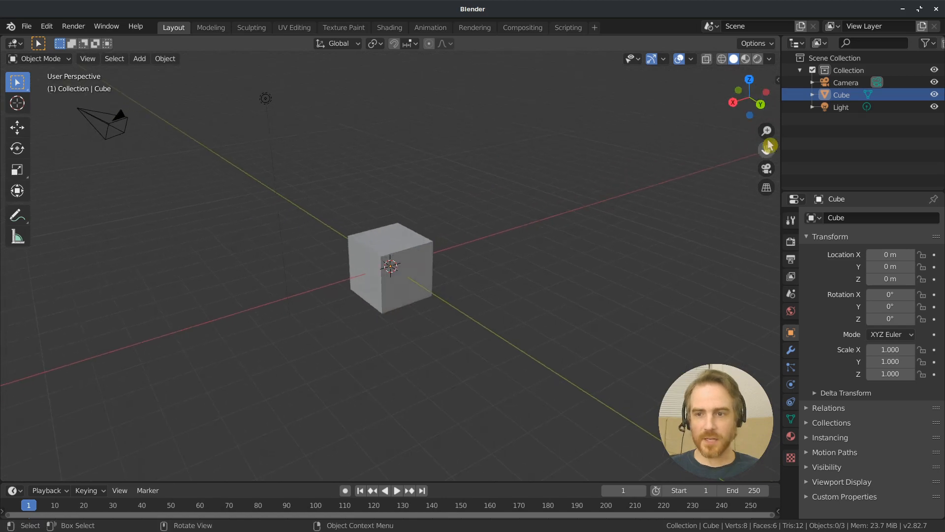
pyautogui.moveTo(767, 131); pyautogui.dragTo(825, 266)
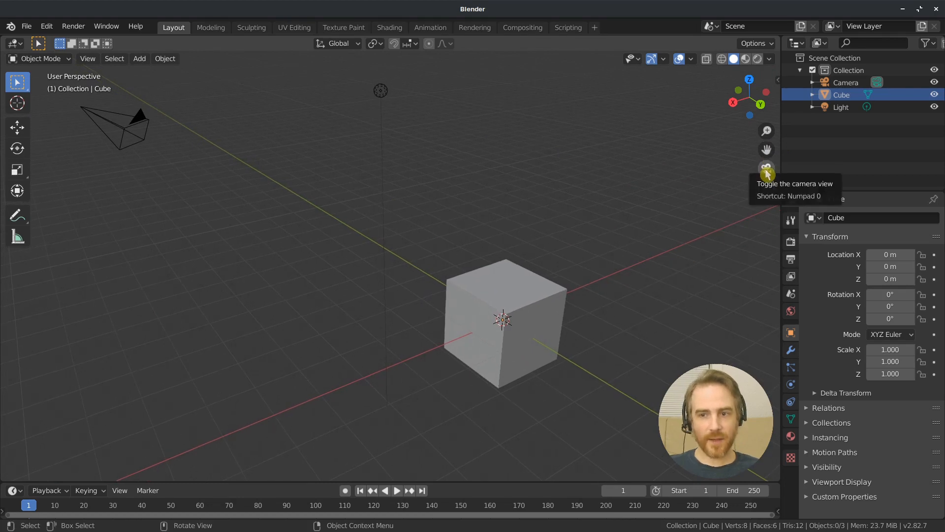
# View the scene through the camera and return to the user perspective view
pyautogui.click(767, 170)
pyautogui.click(767, 171)
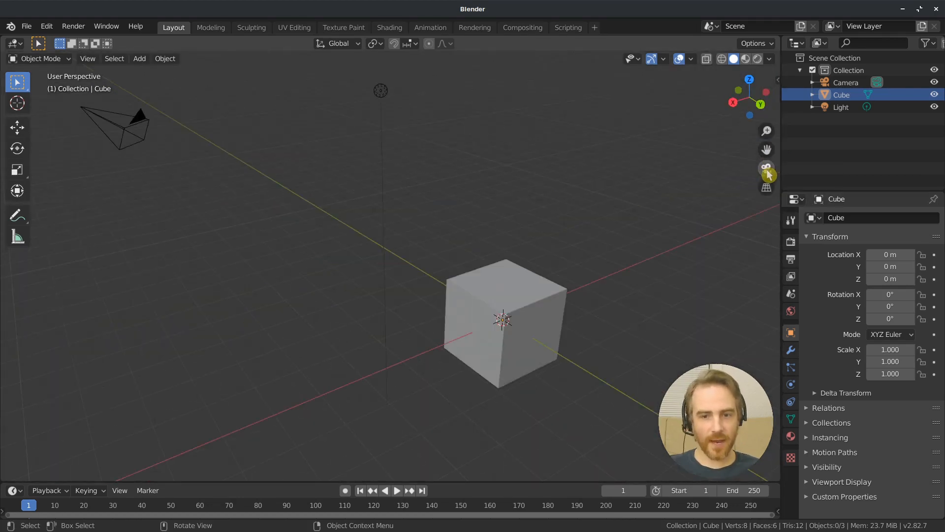
pyautogui.click(768, 173)
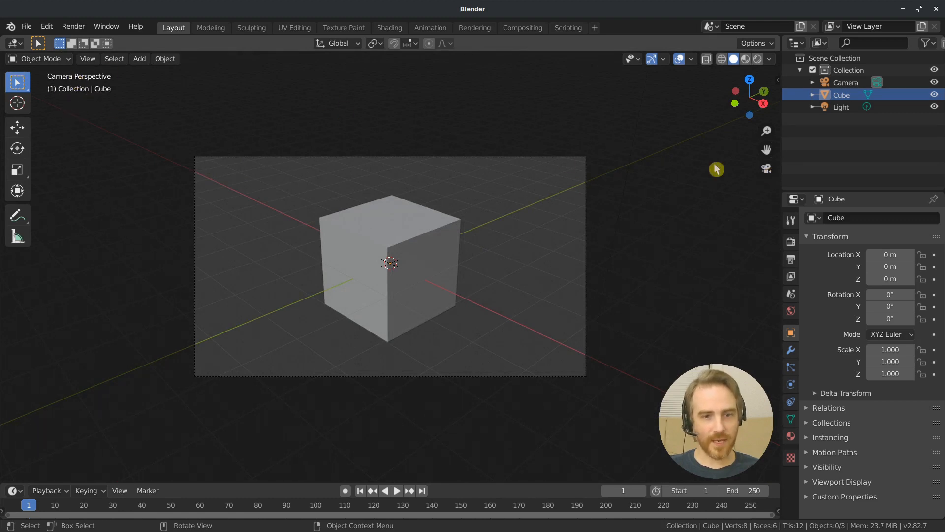
pyautogui.click(762, 173)
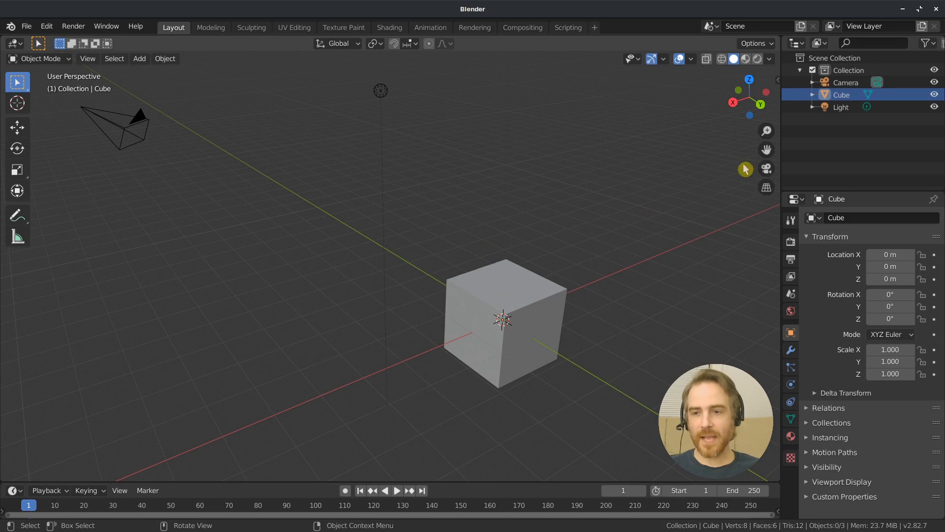
# Compare the orthographic and perspective projections of the cube, ending in perspective
pyautogui.click(767, 188)
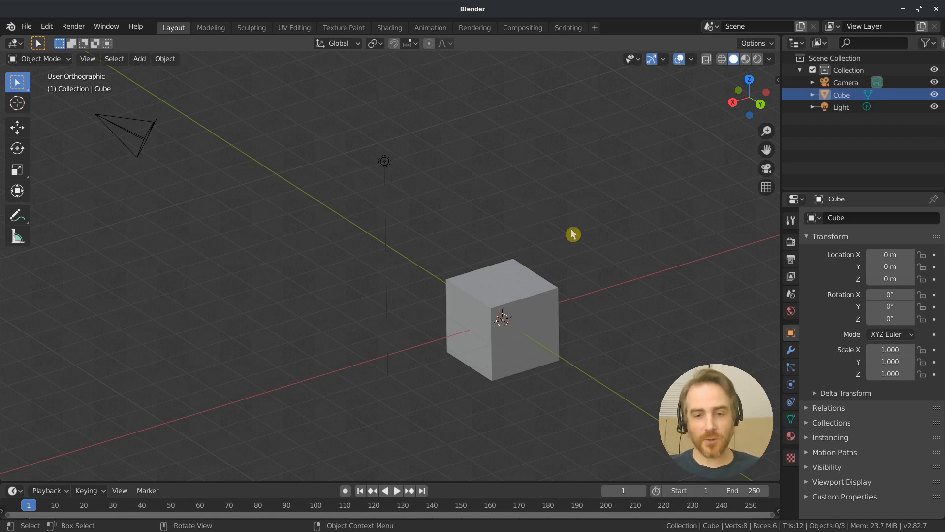
pyautogui.click(768, 189)
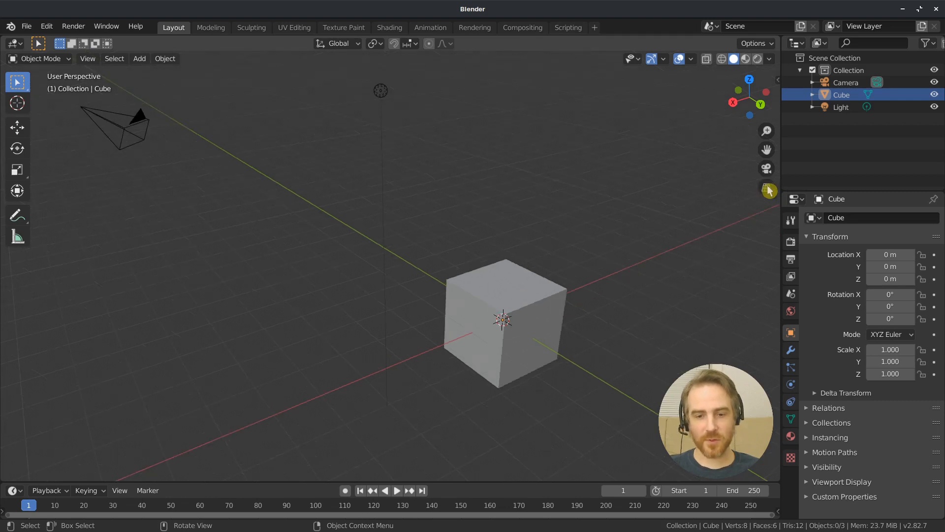
pyautogui.click(768, 189)
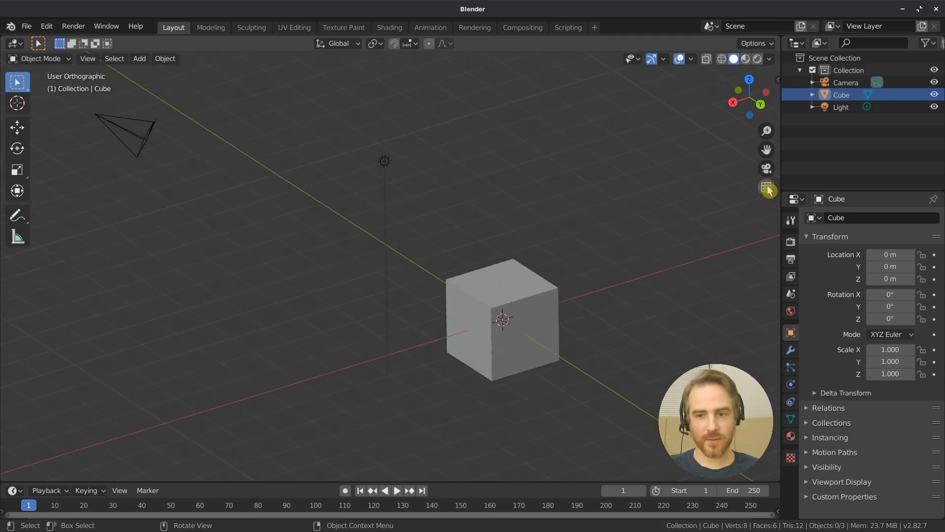
pyautogui.click(768, 189)
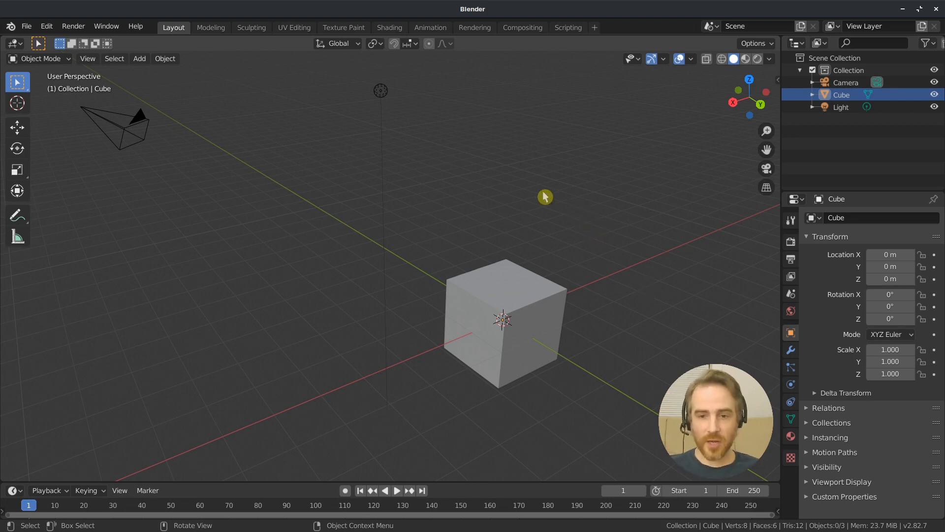
# Practise orbiting, zooming and panning around the cube, and check the camera view before returning to user perspective
pyautogui.moveTo(572, 211); pyautogui.dragTo(566, 268, button='middle')
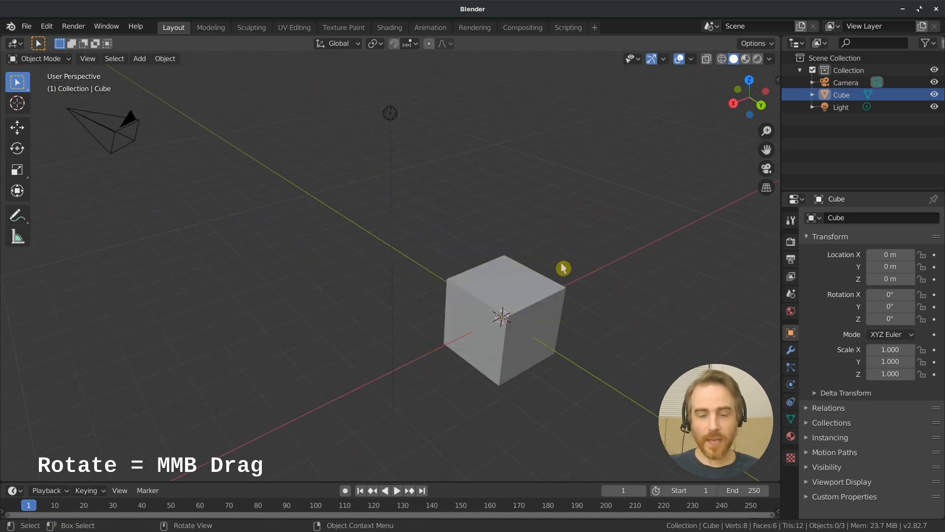
pyautogui.scroll(6, 556, 337)
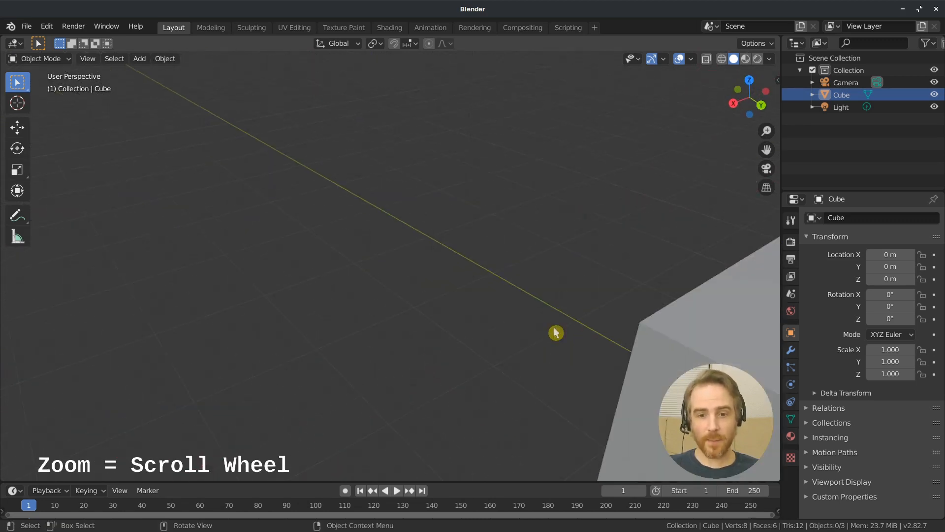
pyautogui.scroll(-5, 557, 338)
pyautogui.scroll(-4, 554, 329)
pyautogui.scroll(7, 564, 309)
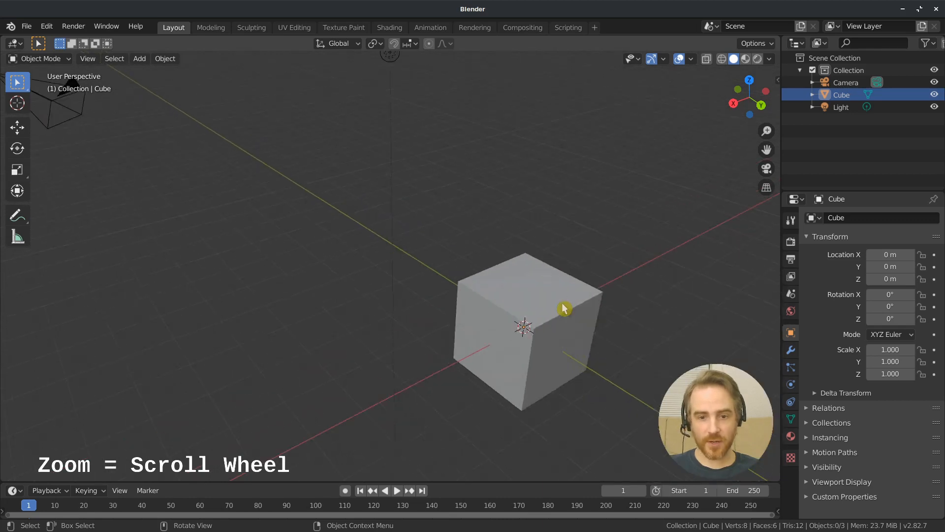
pyautogui.scroll(-6, 566, 310)
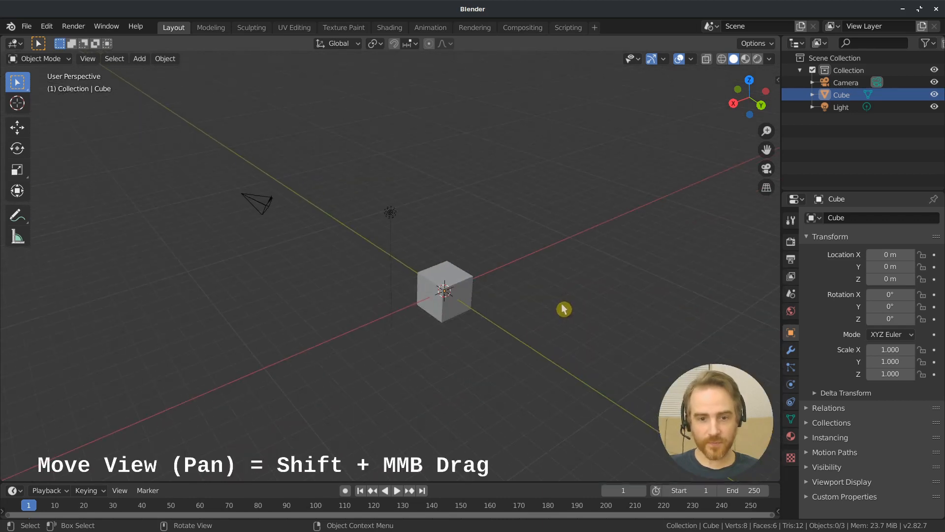
pyautogui.press('shift')
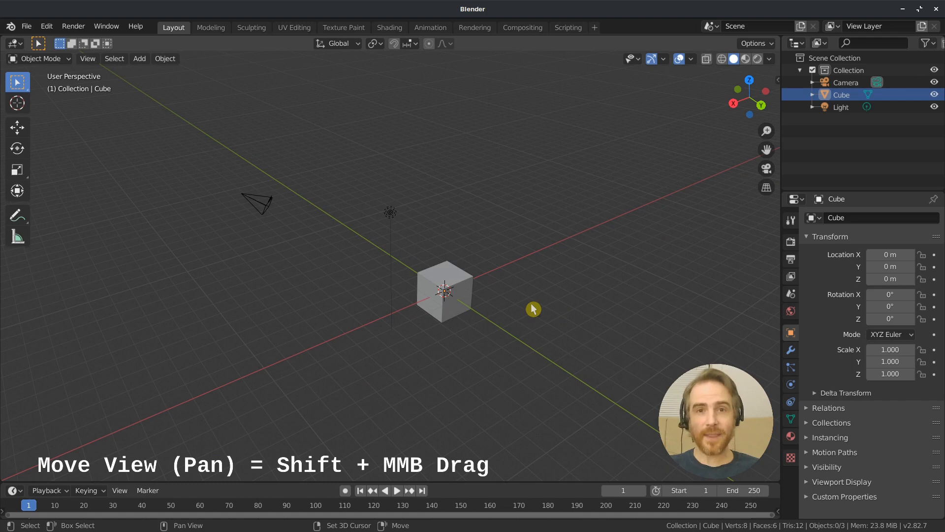
pyautogui.keyDown('shift'); pyautogui.moveTo(533, 308); pyautogui.dragTo(525, 269, button='middle'); pyautogui.keyUp('shift')
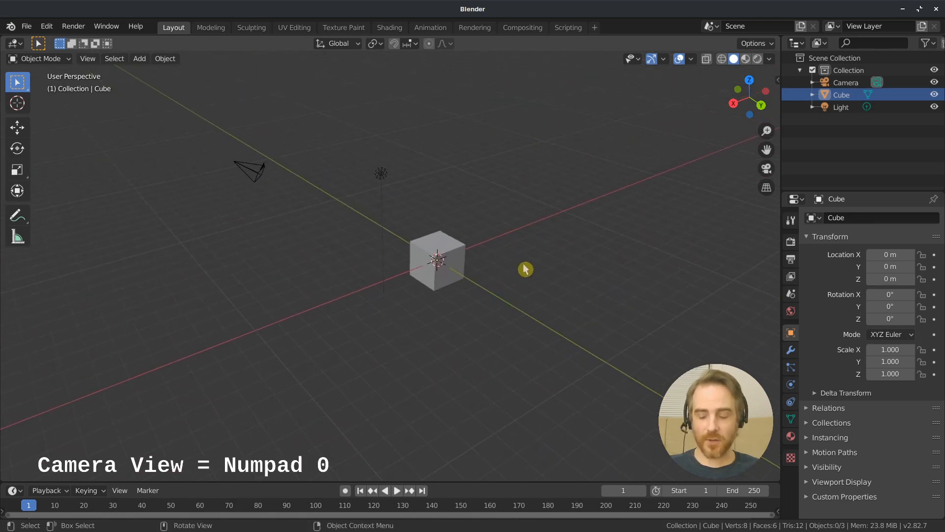
pyautogui.press('KP_0')
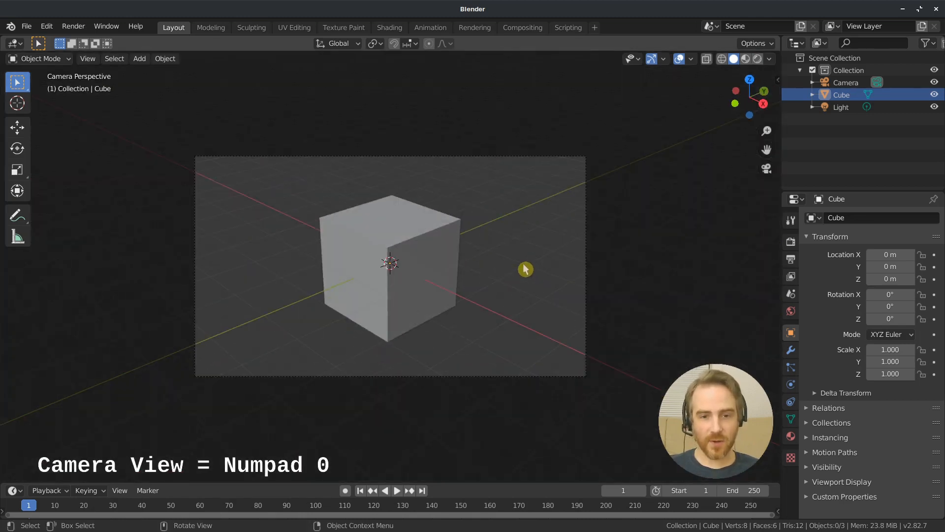
pyautogui.press('KP_0')
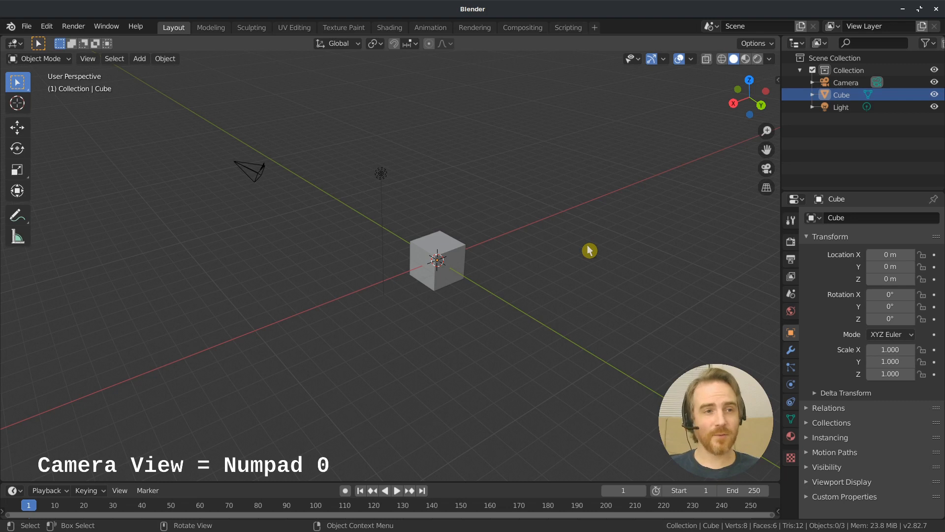
# Enable Emulate Numpad in the input preferences, try the camera view with it, and return to user perspective
pyautogui.click(47, 27)
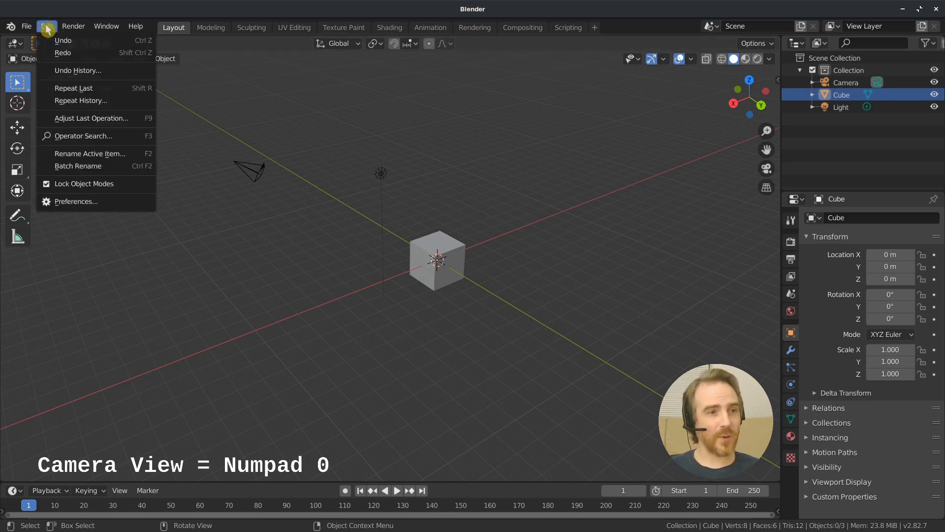
pyautogui.click(71, 201)
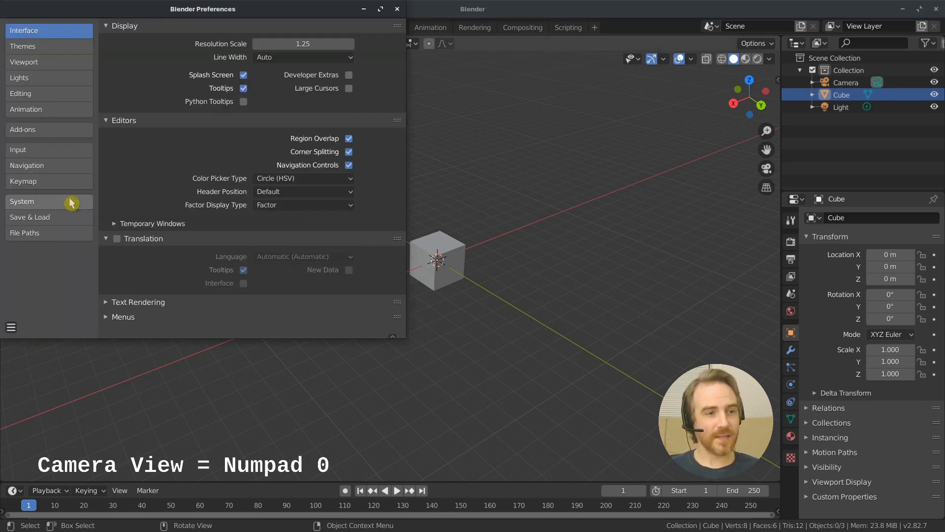
pyautogui.click(50, 151)
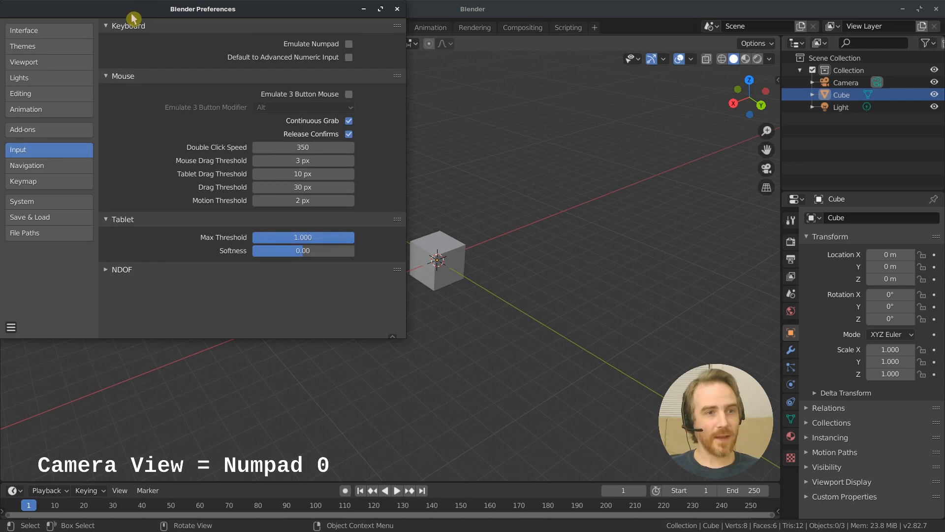
pyautogui.click(332, 45)
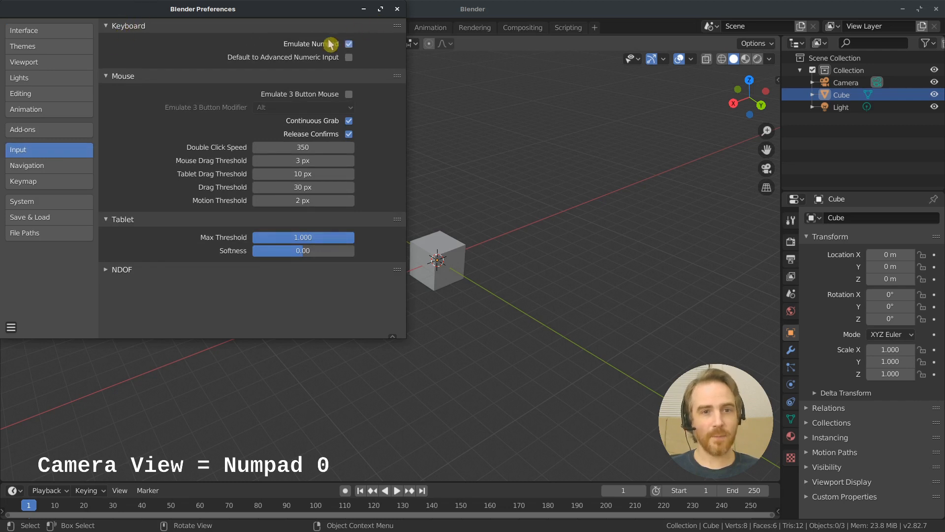
pyautogui.click(522, 170)
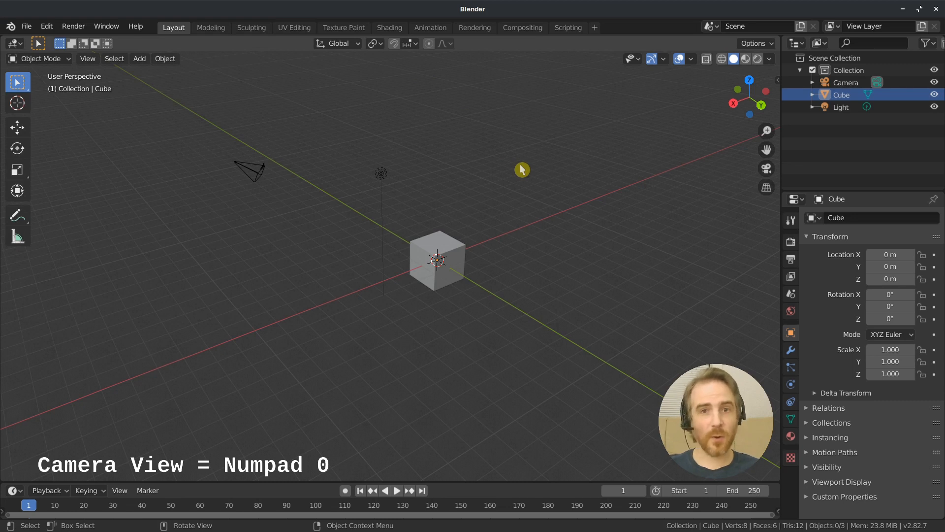
pyautogui.press('0')
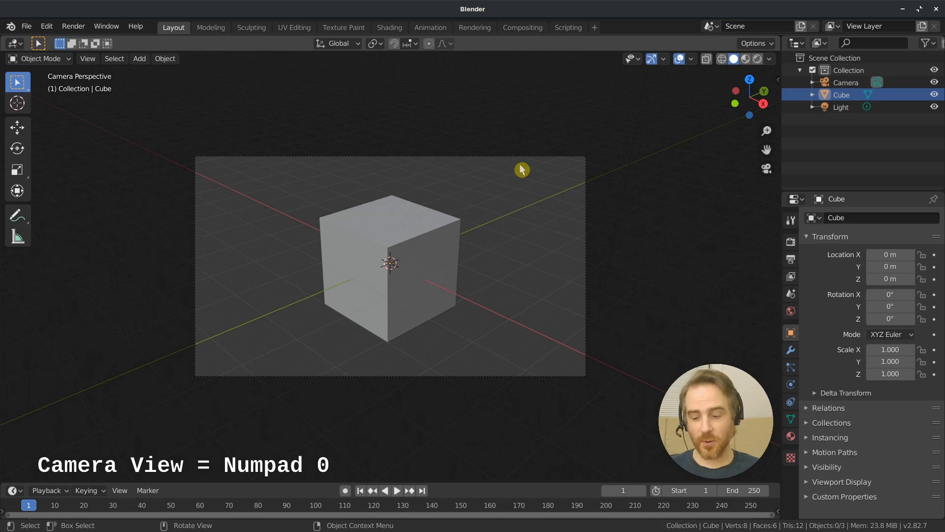
pyautogui.press('0')
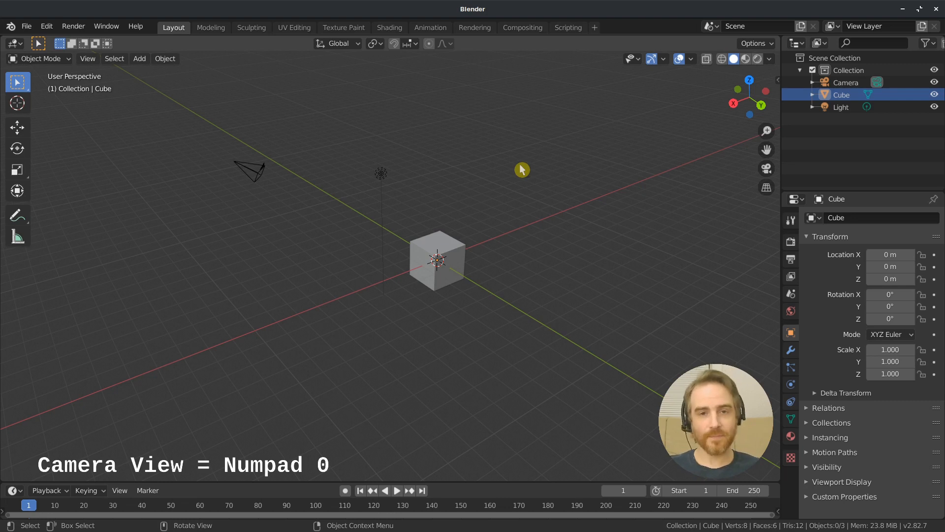
# Turn Emulate Numpad off in the input preferences and close the preferences window
pyautogui.click(47, 26)
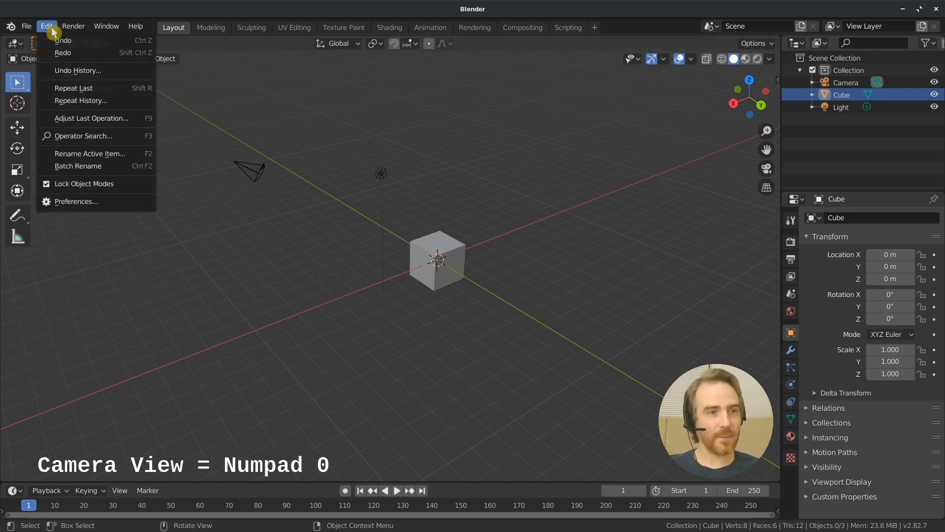
pyautogui.click(81, 205)
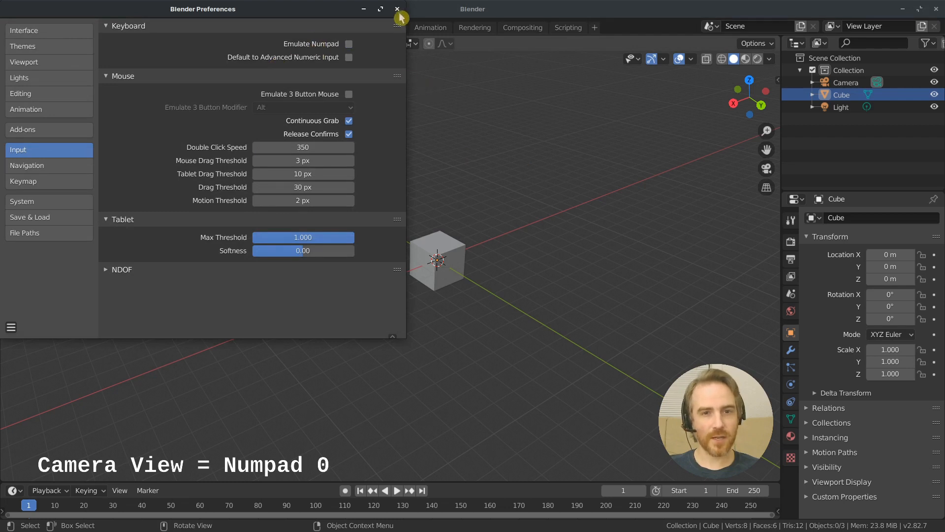
pyautogui.click(535, 206)
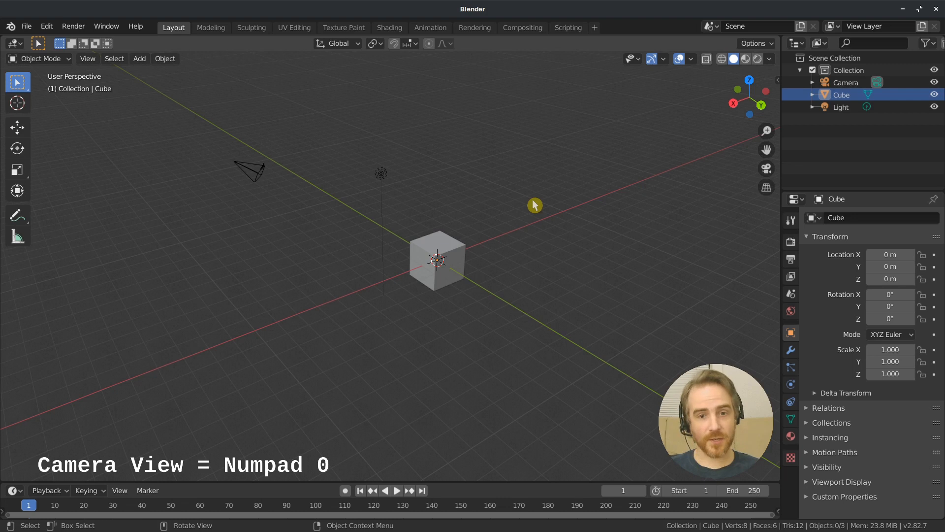
# View the cube from the top, front and right, orbit to an angled view, and snap back to the right view
pyautogui.press('KP_7')
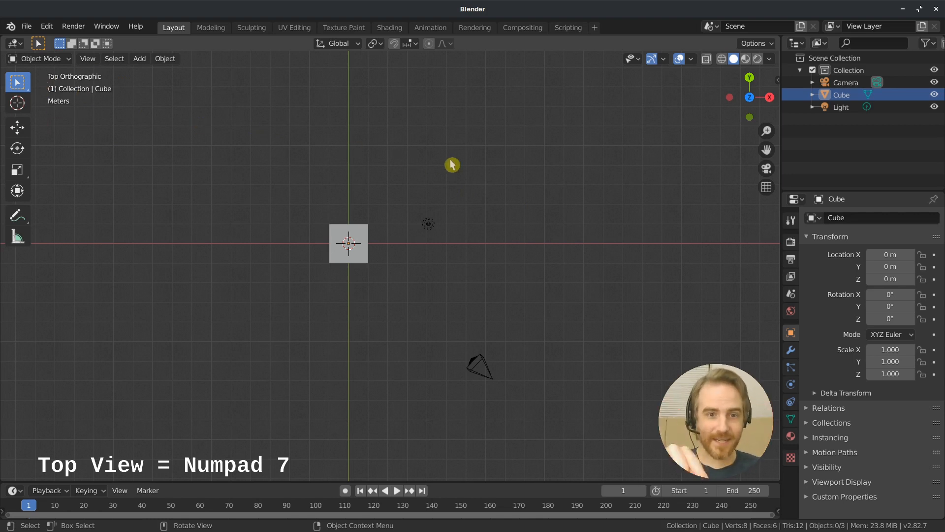
pyautogui.press('KP_1')
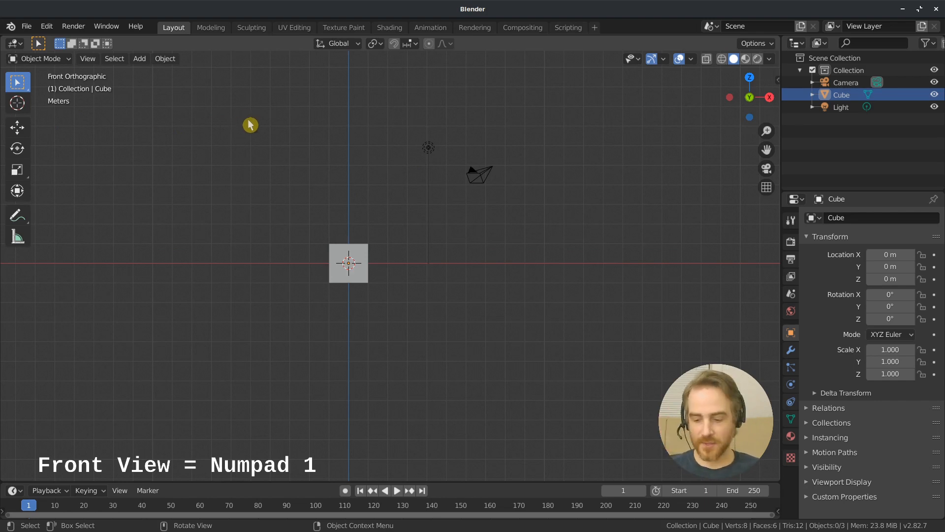
pyautogui.press('KP_3')
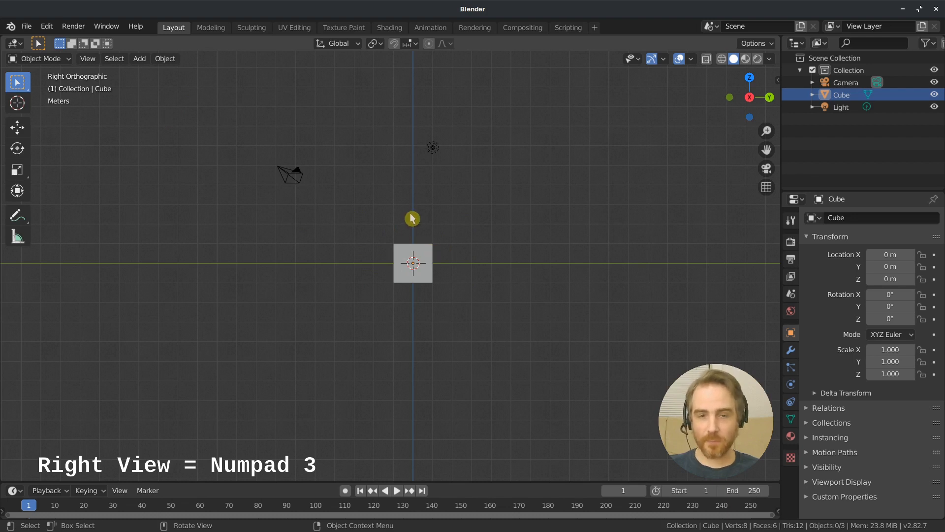
pyautogui.moveTo(412, 217); pyautogui.dragTo(407, 255, button='middle')
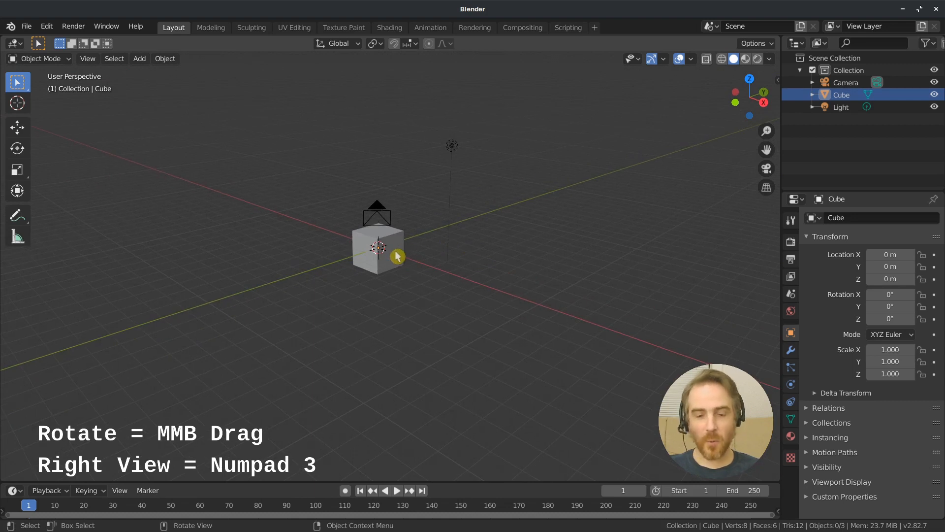
pyautogui.press('KP_3')
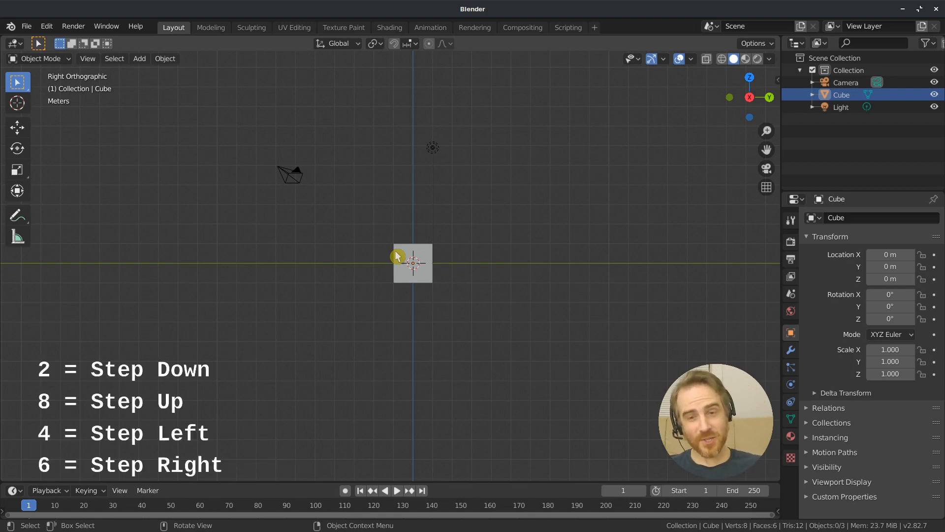
# Switch to perspective projection and rotate the view around the cube in fixed increments to the left and right
pyautogui.press('KP_5')
pyautogui.press('KP_4')
pyautogui.press('KP_4')
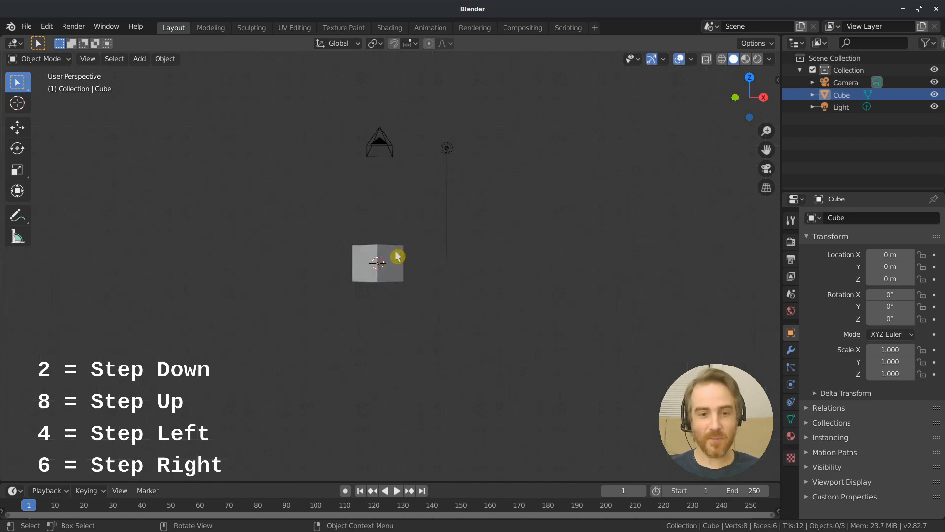
pyautogui.press('KP_4')
pyautogui.press('KP_4')
pyautogui.press('KP_4')
pyautogui.press('KP_4')
pyautogui.press('KP_4')
pyautogui.press('KP_4')
pyautogui.press('KP_4')
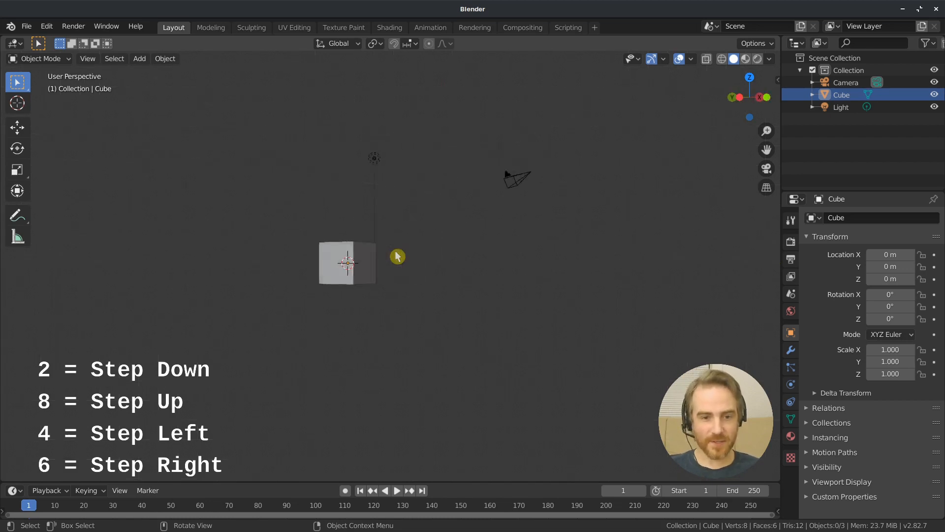
pyautogui.press('KP_4')
pyautogui.press('KP_4')
pyautogui.press('KP_4')
pyautogui.press('KP_4')
pyautogui.press('KP_4')
pyautogui.press('KP_4')
pyautogui.press('KP_4')
pyautogui.press('KP_4')
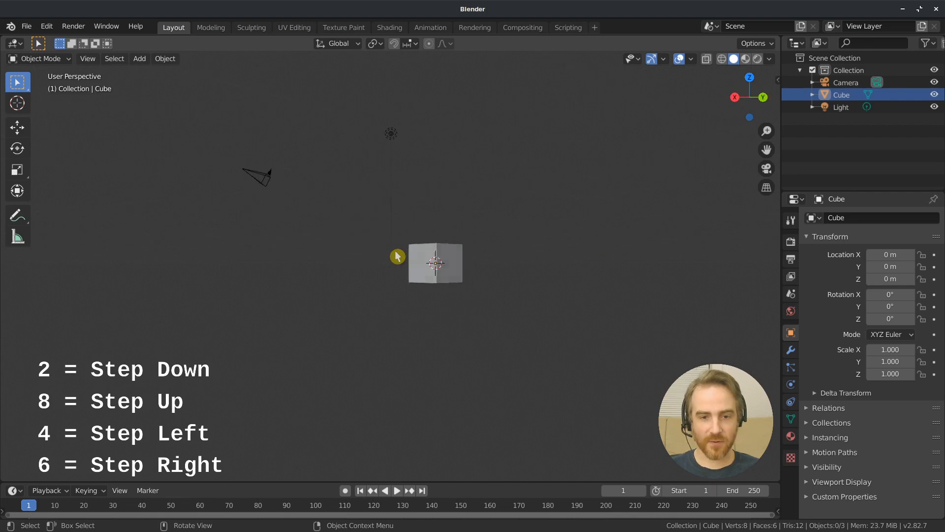
pyautogui.press('KP_6')
pyautogui.press('KP_6')
pyautogui.press('KP_6')
pyautogui.press('KP_6')
pyautogui.press('KP_4')
pyautogui.press('KP_4')
pyautogui.press('KP_4')
pyautogui.press('KP_4')
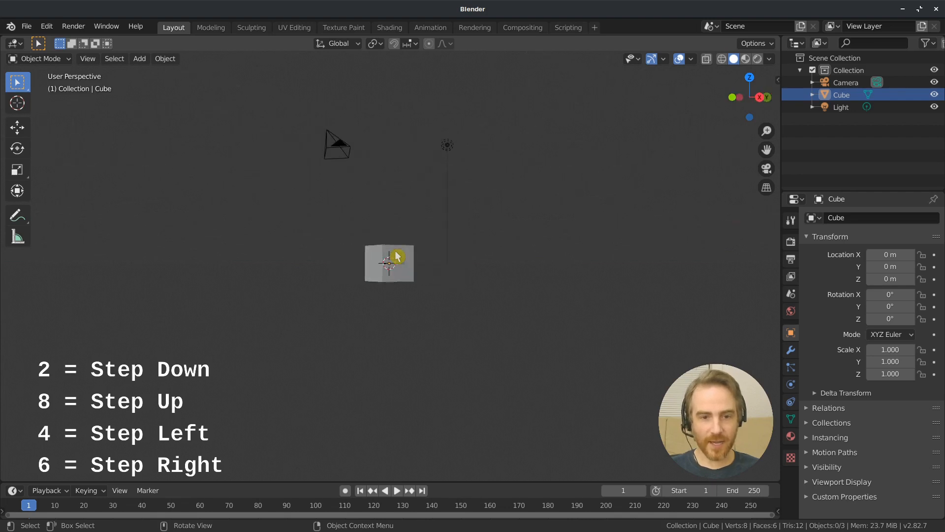
pyautogui.press('KP_6')
pyautogui.press('KP_6')
pyautogui.press('KP_6')
pyautogui.press('KP_6')
pyautogui.press('KP_6')
pyautogui.press('KP_6')
pyautogui.press('KP_6')
# Rotate the view in fixed increments down and up around the cube
pyautogui.press('KP_2')
pyautogui.press('KP_2')
pyautogui.press('KP_2')
pyautogui.press('KP_2')
pyautogui.press('KP_2')
pyautogui.press('KP_8')
pyautogui.press('KP_8')
pyautogui.press('KP_8')
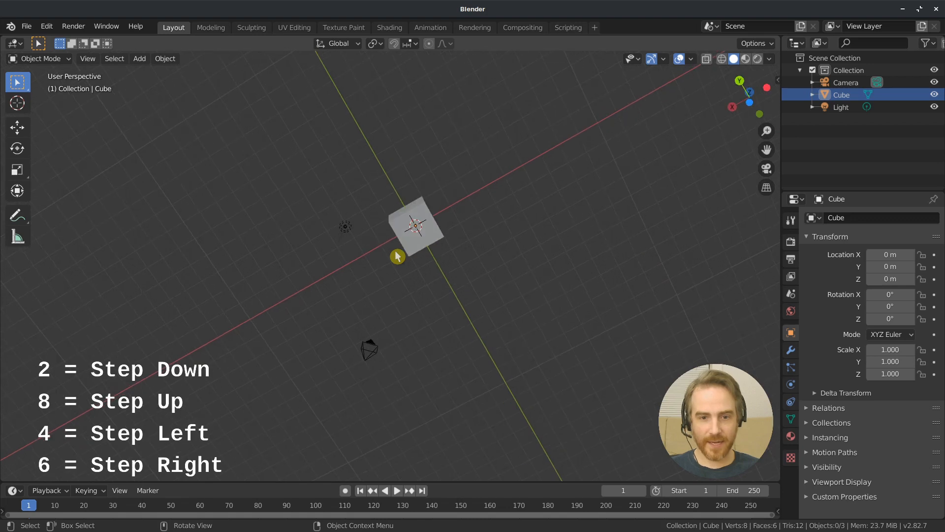
pyautogui.press('KP_8')
pyautogui.press('KP_8')
pyautogui.press('KP_8')
pyautogui.press('KP_8')
pyautogui.press('KP_8')
pyautogui.press('KP_8')
pyautogui.press('KP_8')
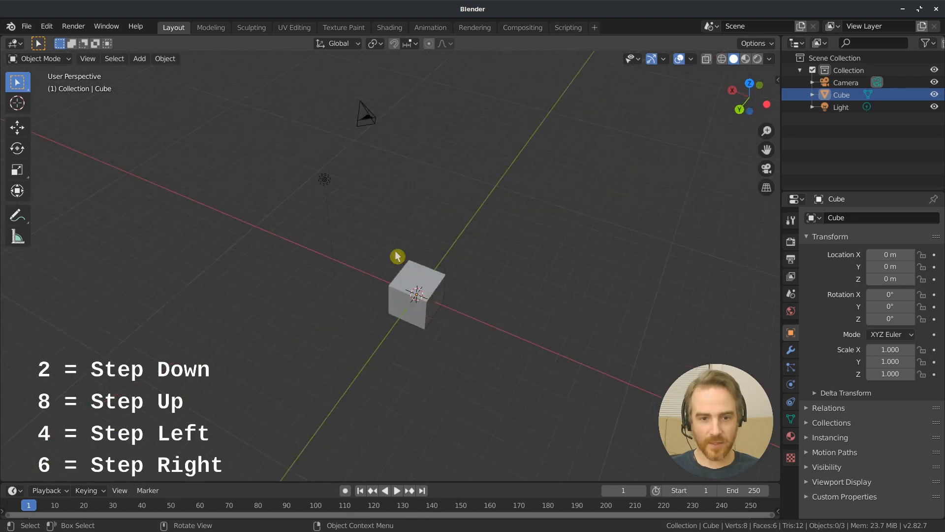
pyautogui.press('KP_8')
pyautogui.press('KP_8')
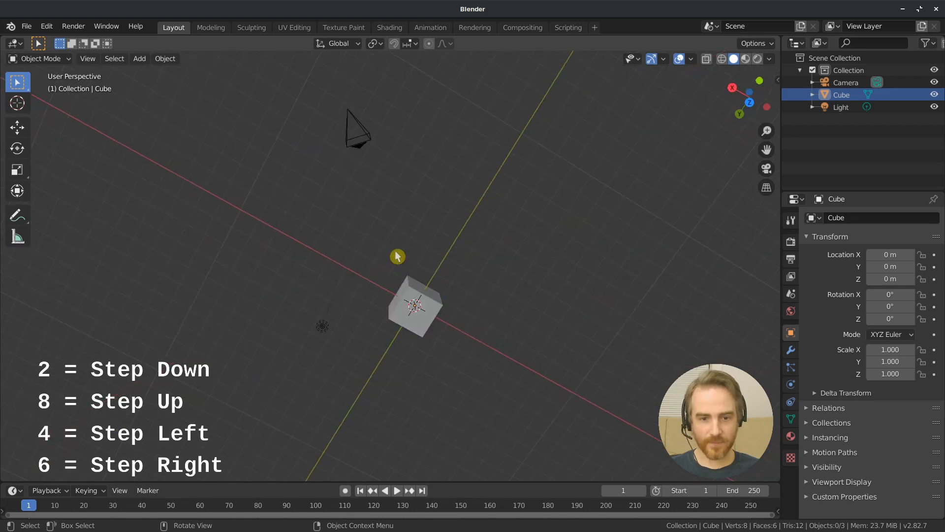
# Snap to the top view, orbit to an angled view, and compare orthographic and perspective projections, ending in perspective
pyautogui.press('KP_7')
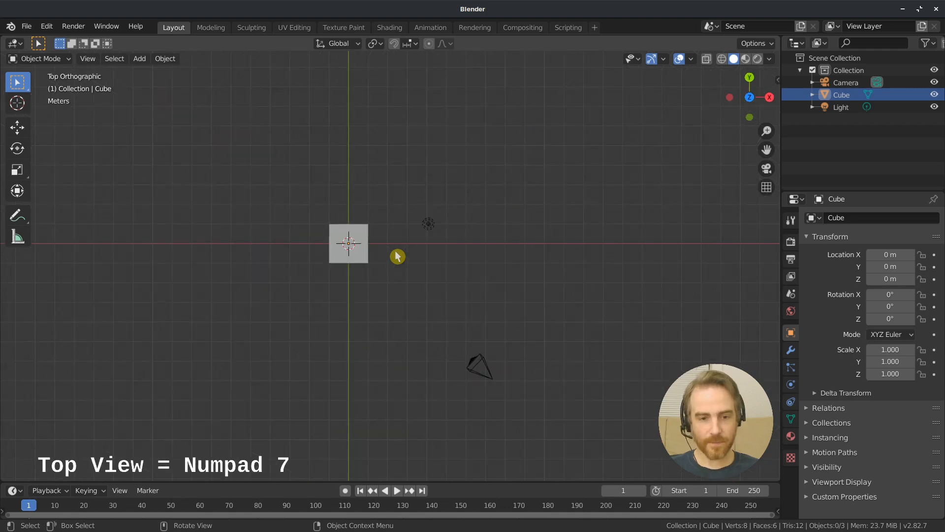
pyautogui.moveTo(557, 267); pyautogui.dragTo(467, 192, button='middle')
pyautogui.press('KP_5')
pyautogui.press('KP_5')
pyautogui.press('KP_5')
pyautogui.press('KP_5')
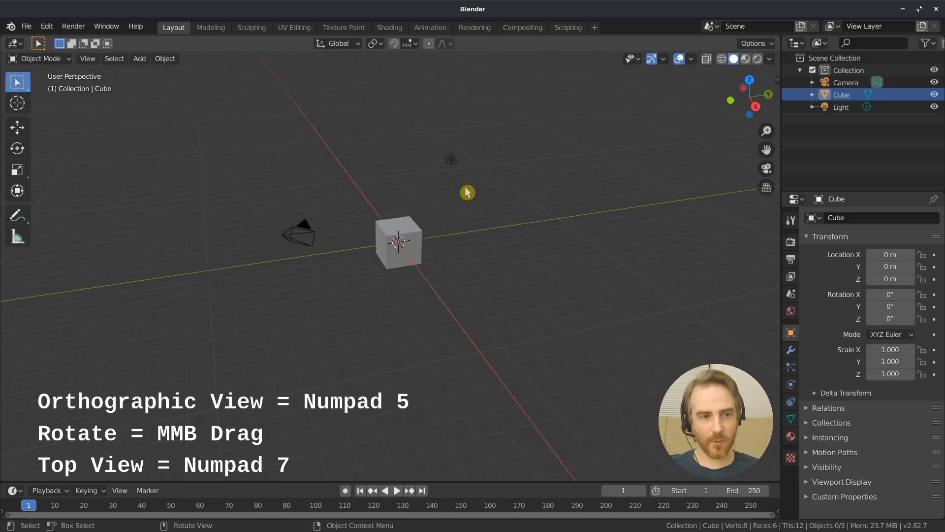
# Move the view until the cube is out of sight, reframe all objects, and orbit to an angled view from above
pyautogui.moveTo(579, 297); pyautogui.dragTo(370, 181, button='middle')
pyautogui.moveTo(599, 224); pyautogui.dragTo(597, 325, button='middle')
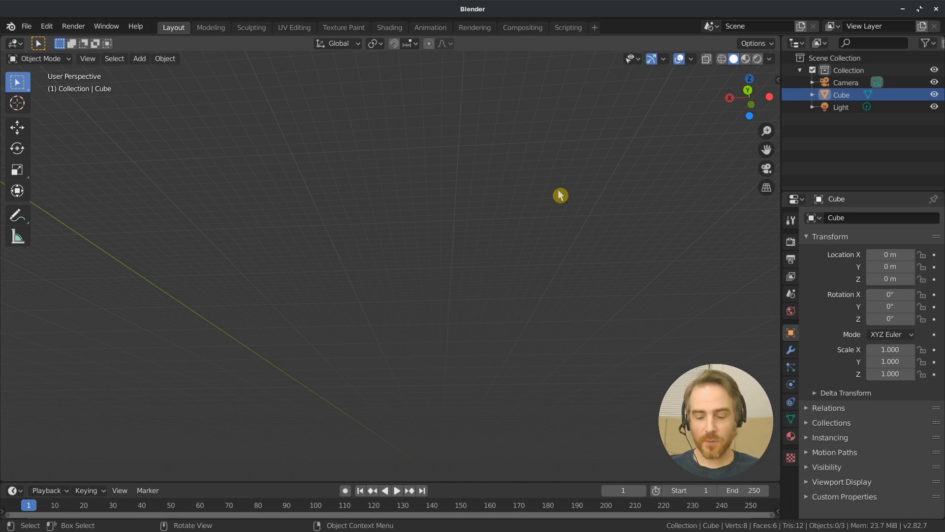
pyautogui.press('Home')
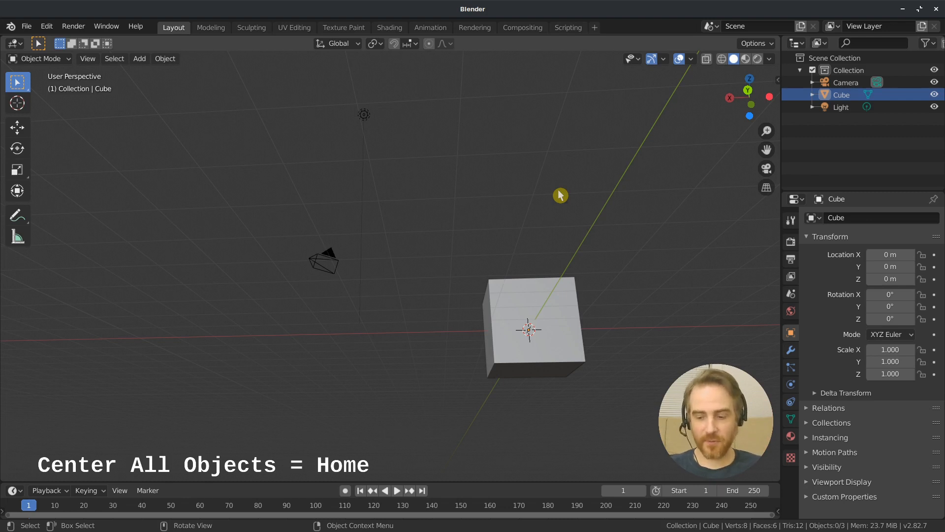
pyautogui.moveTo(563, 194); pyautogui.dragTo(748, 366, button='middle')
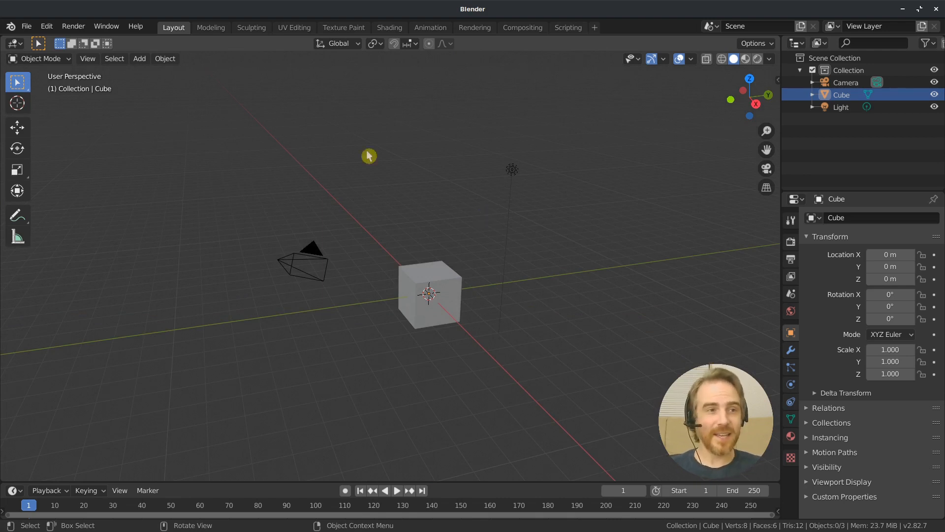
# Start a new General file without saving the changes to the current scene
pyautogui.click(29, 28)
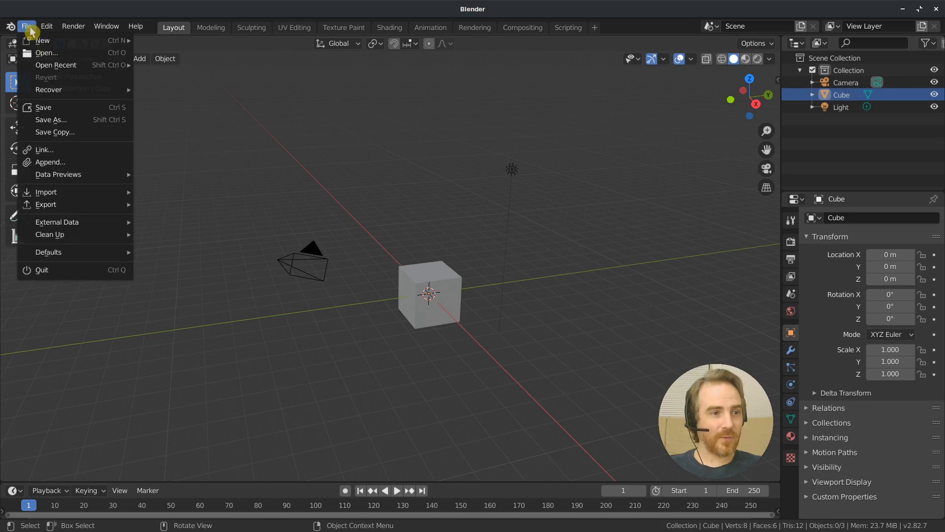
pyautogui.moveTo(41, 40)
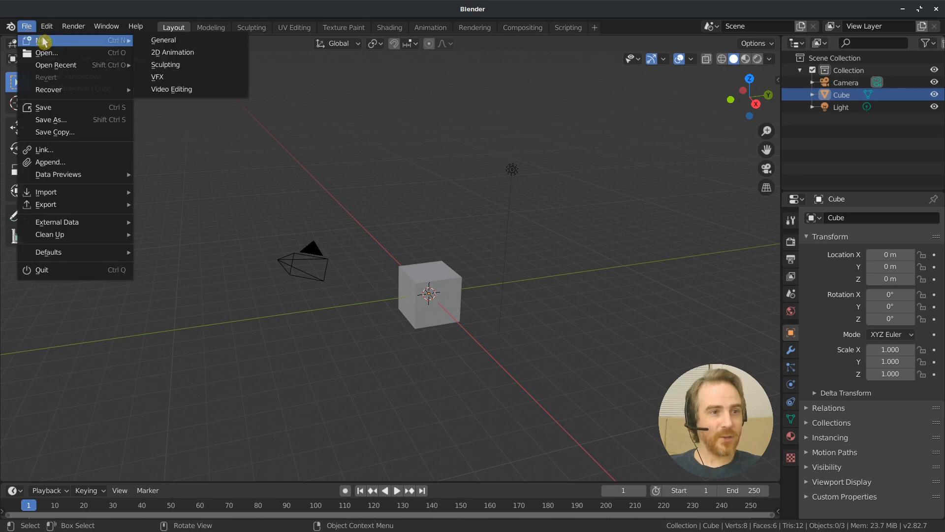
pyautogui.click(164, 46)
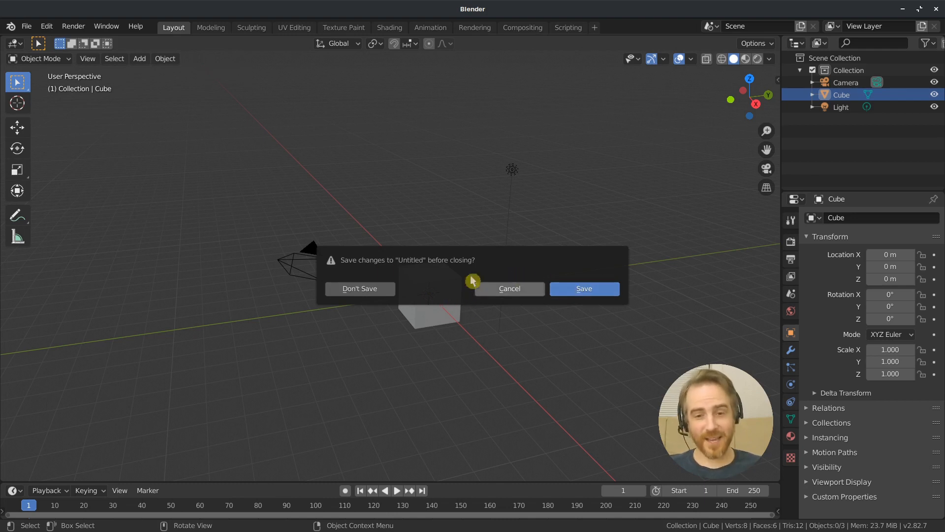
pyautogui.click(365, 295)
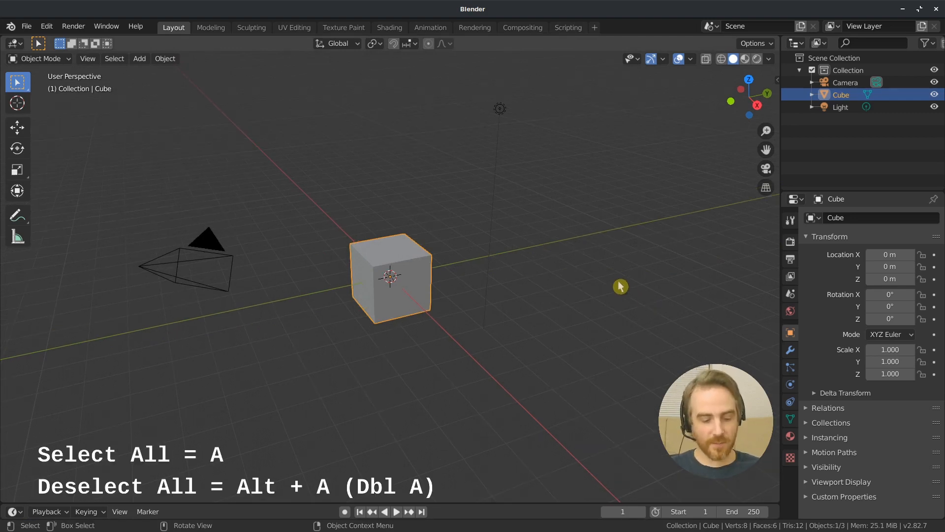
# Practise selecting all objects in the scene and deselecting them, ending with nothing selected
pyautogui.press('a')
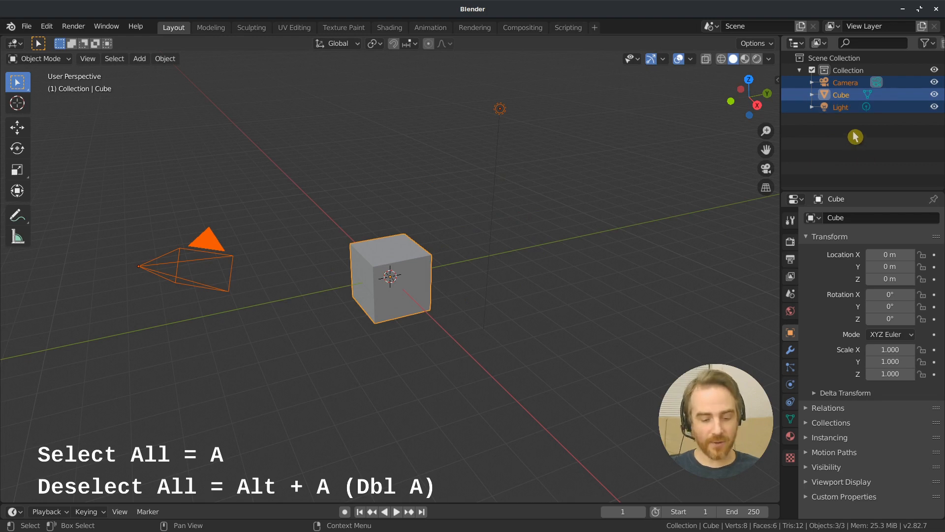
pyautogui.press('a')
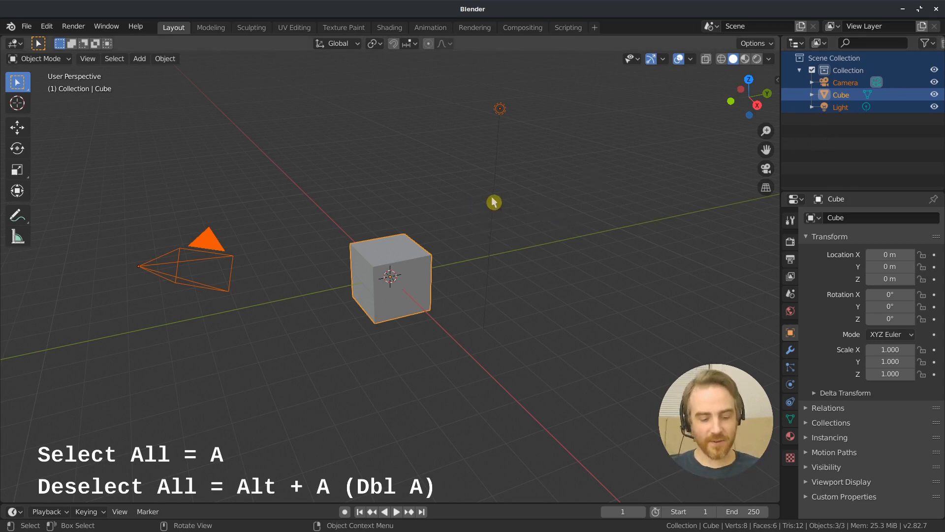
pyautogui.hotkey('alt', 'a')
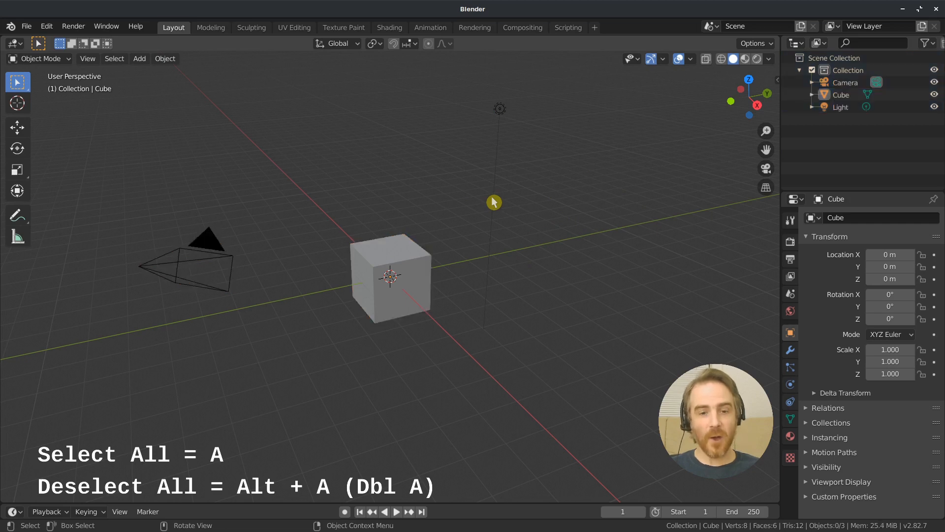
pyautogui.press('a')
pyautogui.hotkey('alt', 'a')
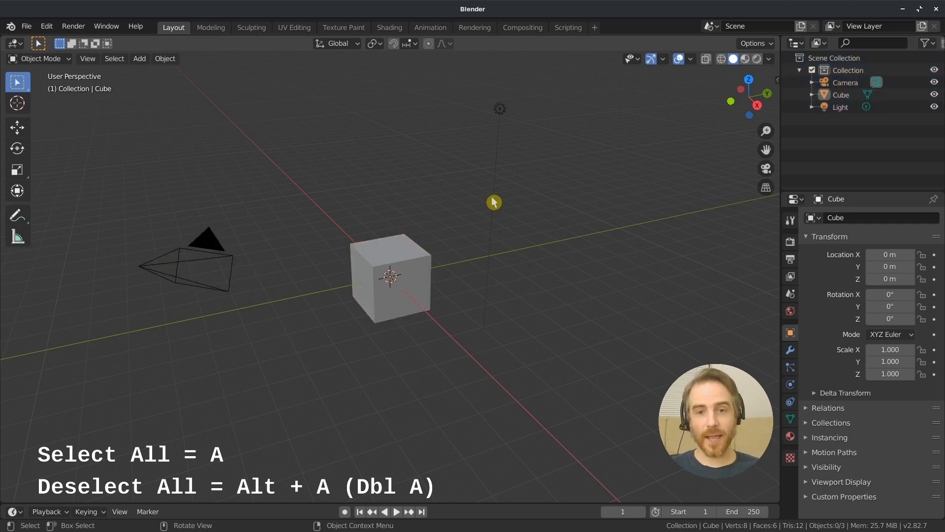
# Select every object in the scene, deselect them all, and select only the cube
pyautogui.press('a')
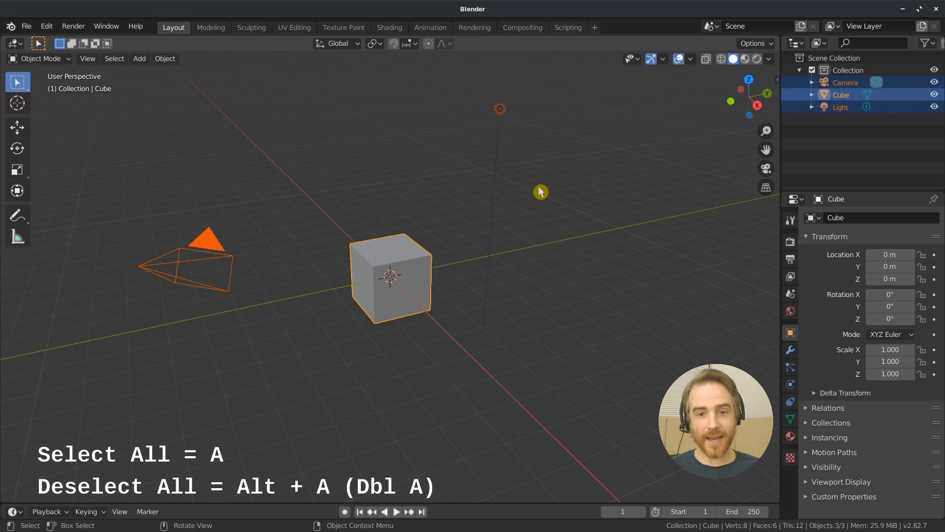
pyautogui.hotkey('alt', 'a')
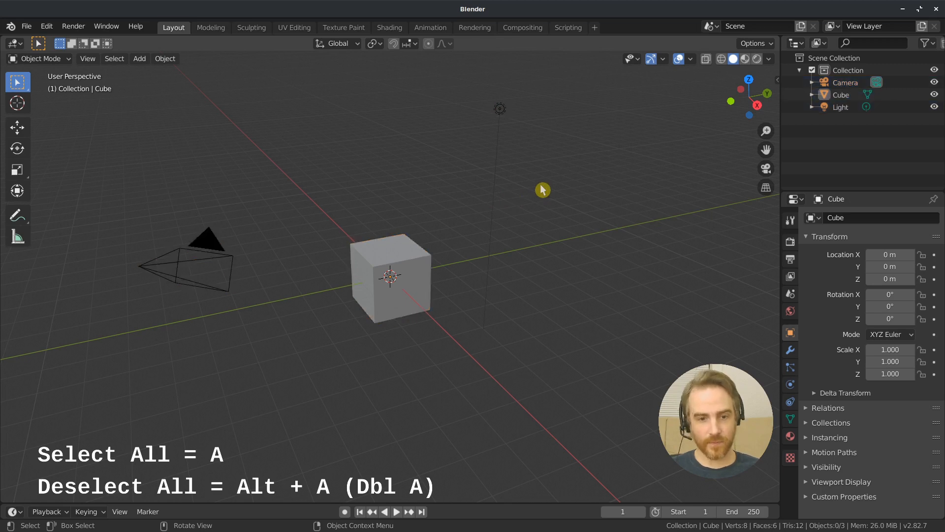
pyautogui.click(403, 259)
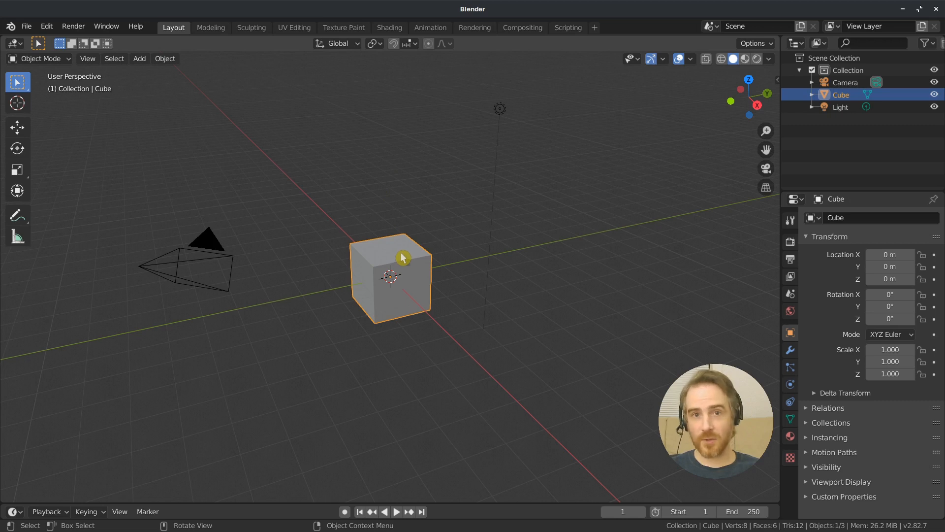
# Open the splash screen to check which mouse button is set for selecting, and close it
pyautogui.click(14, 28)
pyautogui.click(29, 38)
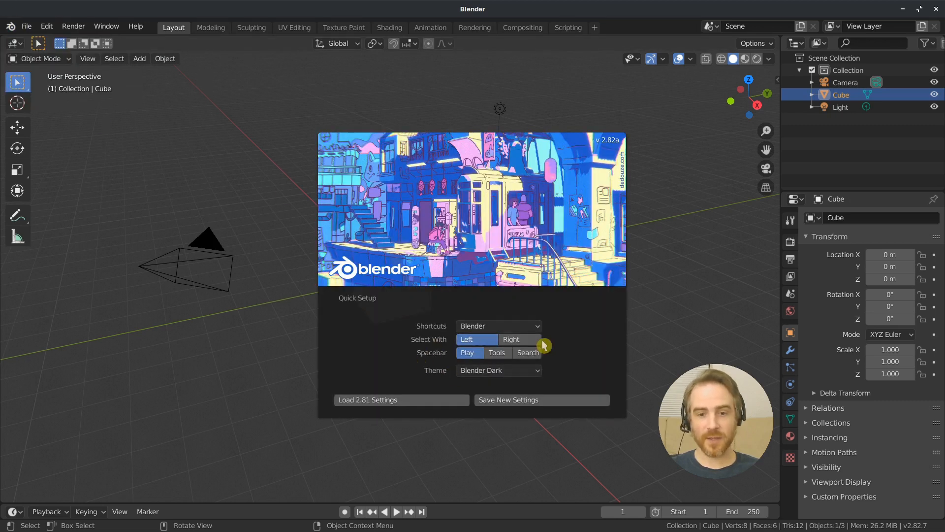
pyautogui.click(729, 226)
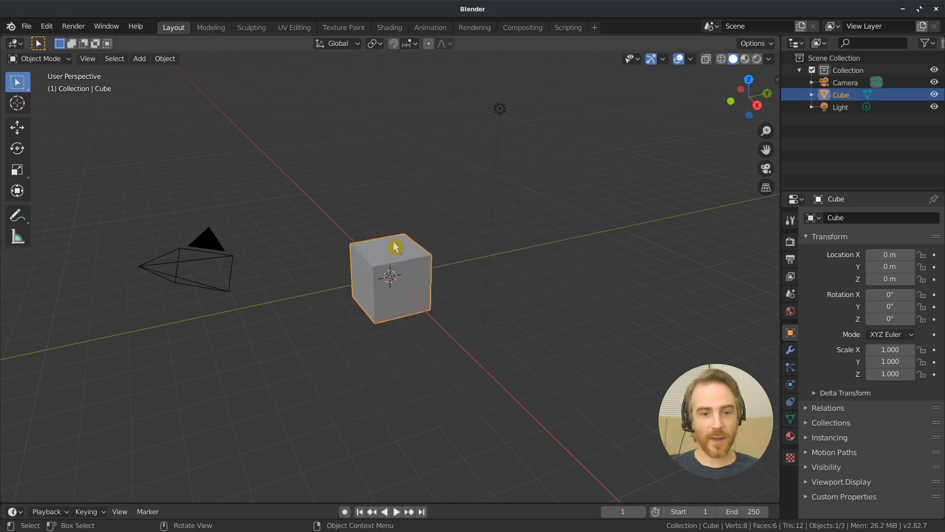
# Select the camera, the light and the cube one at a time, each replacing the previous selection
pyautogui.click(203, 250)
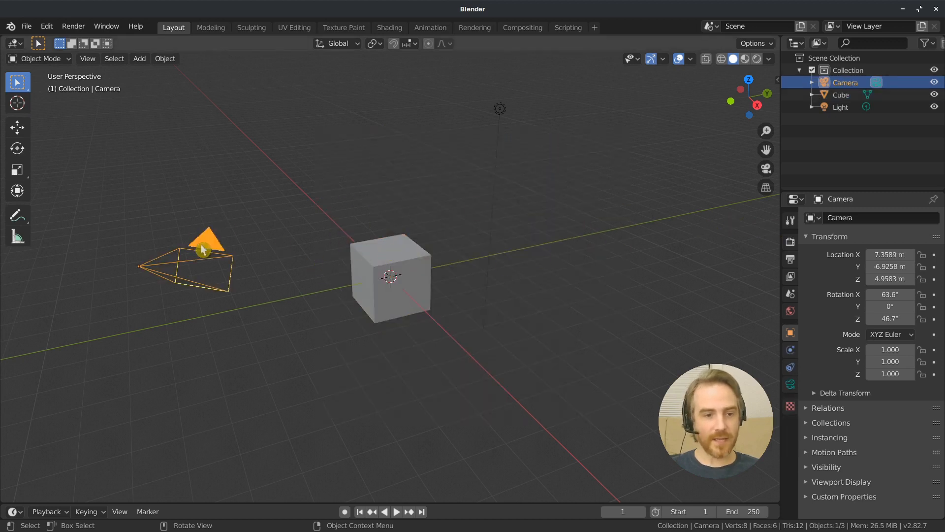
pyautogui.click(502, 112)
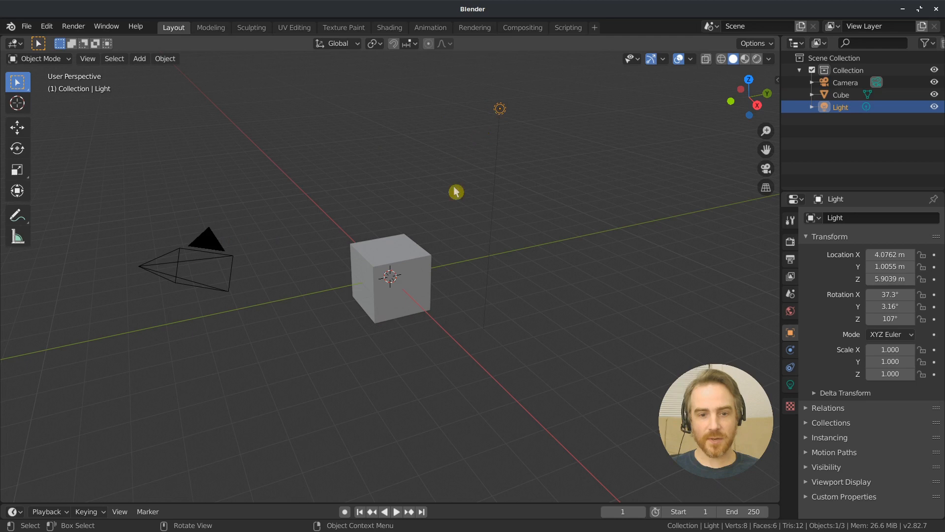
pyautogui.click(421, 259)
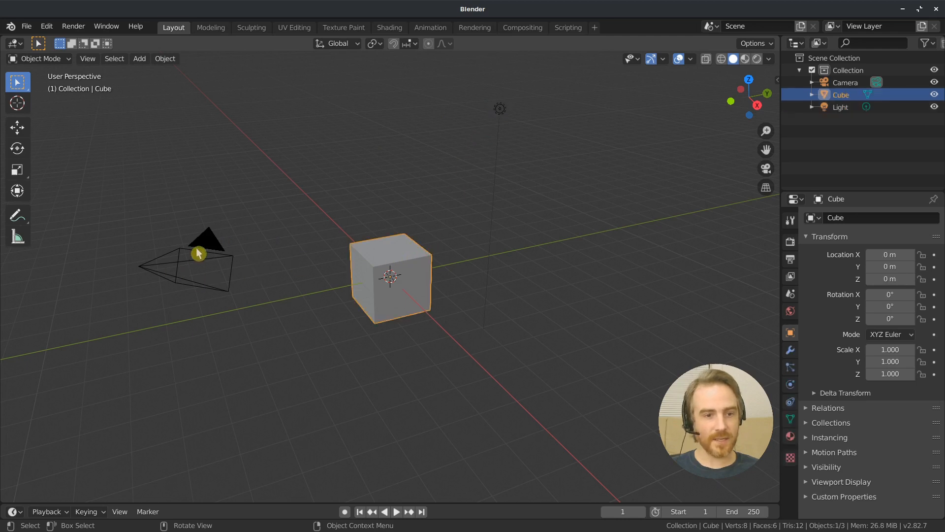
# Select the camera and add the cube and the light to the selection
pyautogui.click(198, 253)
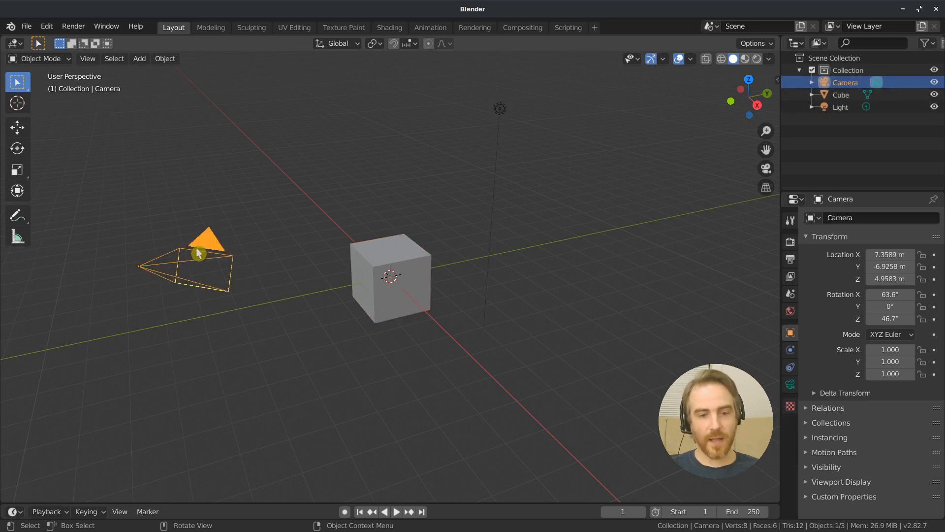
pyautogui.keyDown('shift'); pyautogui.click(393, 253); pyautogui.keyUp('shift')
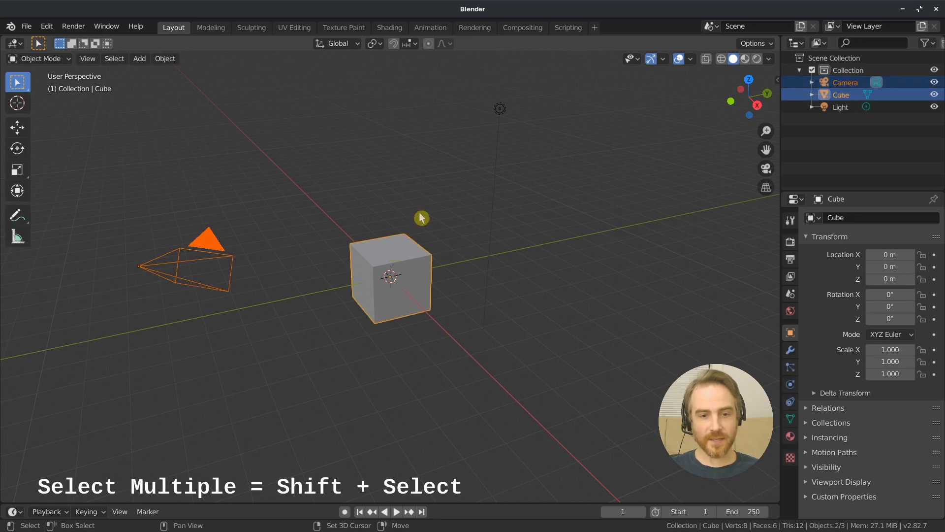
pyautogui.keyDown('shift'); pyautogui.click(500, 108); pyautogui.keyUp('shift')
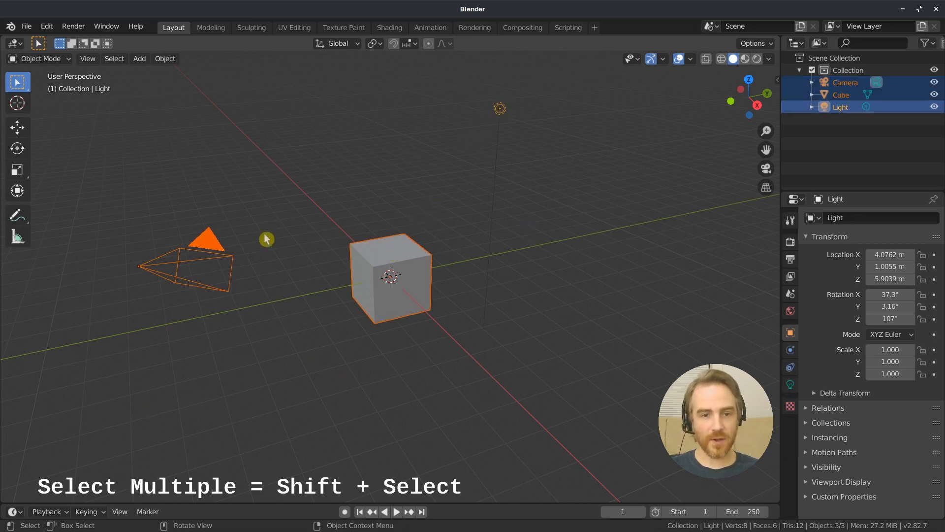
# Practise box selection across the scene objects, ending with only the cube selected
pyautogui.click(200, 120)
pyautogui.moveTo(192, 105); pyautogui.dragTo(609, 296)
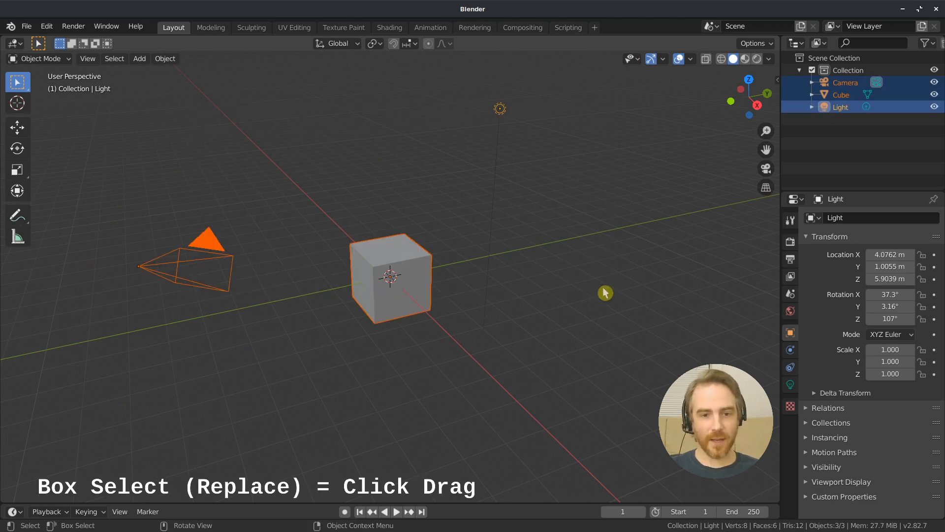
pyautogui.click(371, 134)
pyautogui.moveTo(302, 178); pyautogui.dragTo(493, 320)
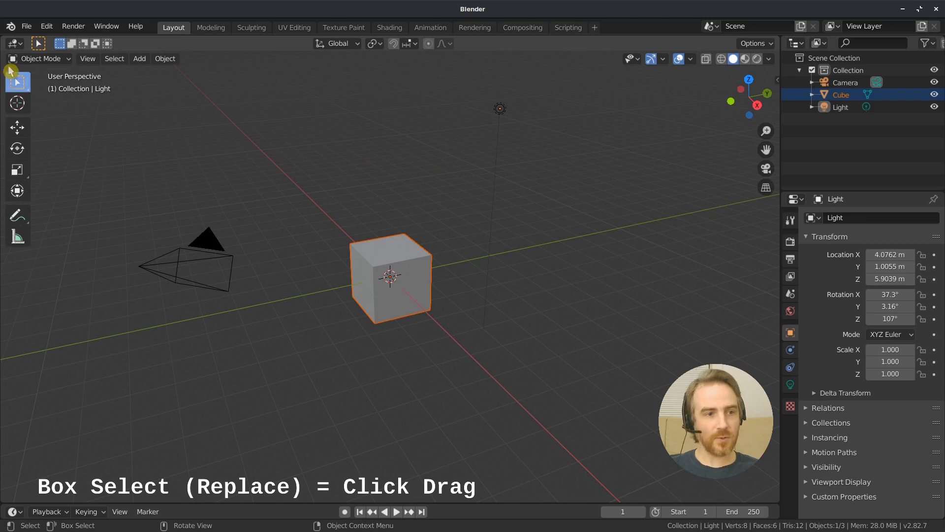
# Choose the Select Box tool and toggle the toolbar's visibility, leaving it shown
pyautogui.click(19, 83)
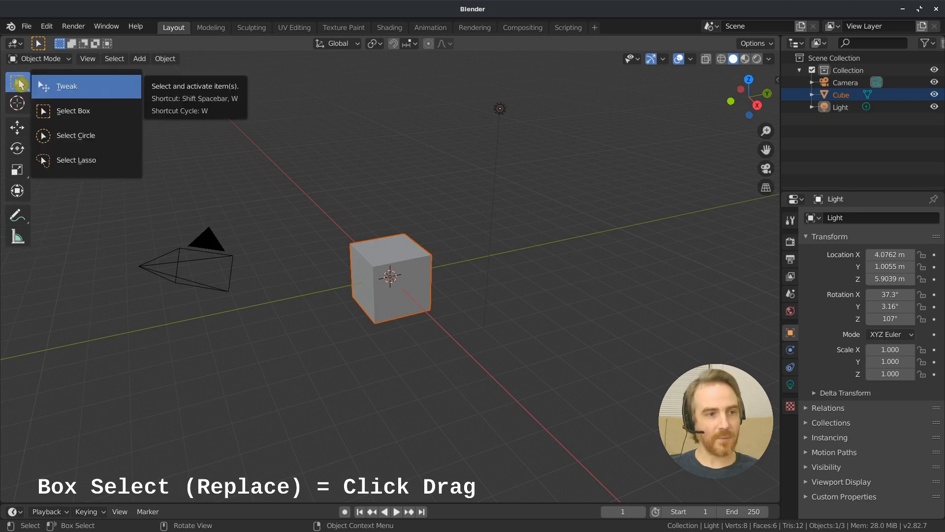
pyautogui.click(76, 112)
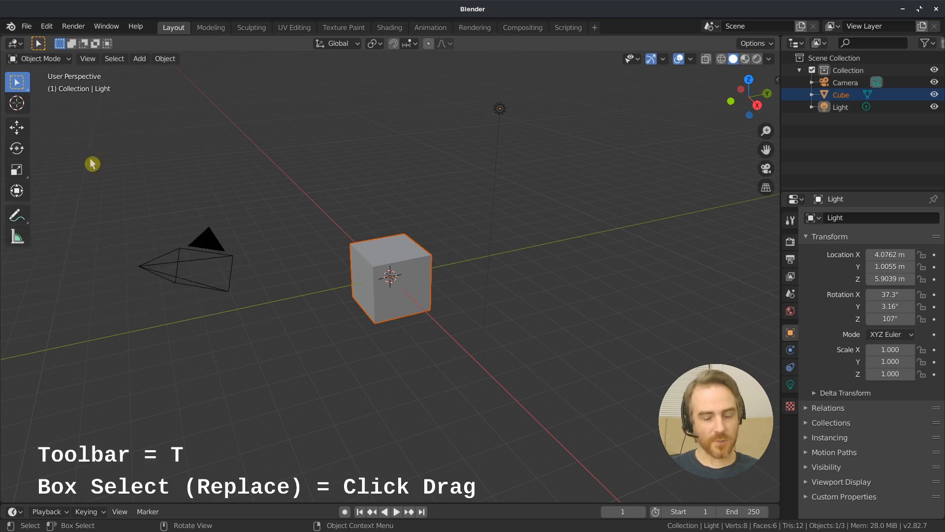
pyautogui.press('t')
pyautogui.press('t')
pyautogui.press('t')
pyautogui.press('t')
# Clear the selection, box-select only the camera, and replace that selection with a box around the cube
pyautogui.moveTo(125, 164); pyautogui.dragTo(517, 336)
pyautogui.moveTo(437, 319); pyautogui.dragTo(435, 322)
pyautogui.click(322, 199)
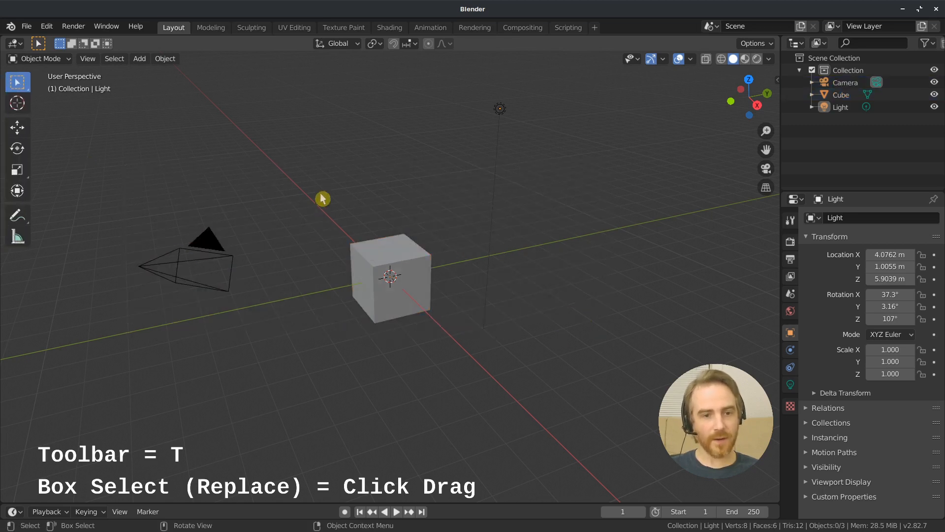
pyautogui.moveTo(107, 212); pyautogui.dragTo(292, 324)
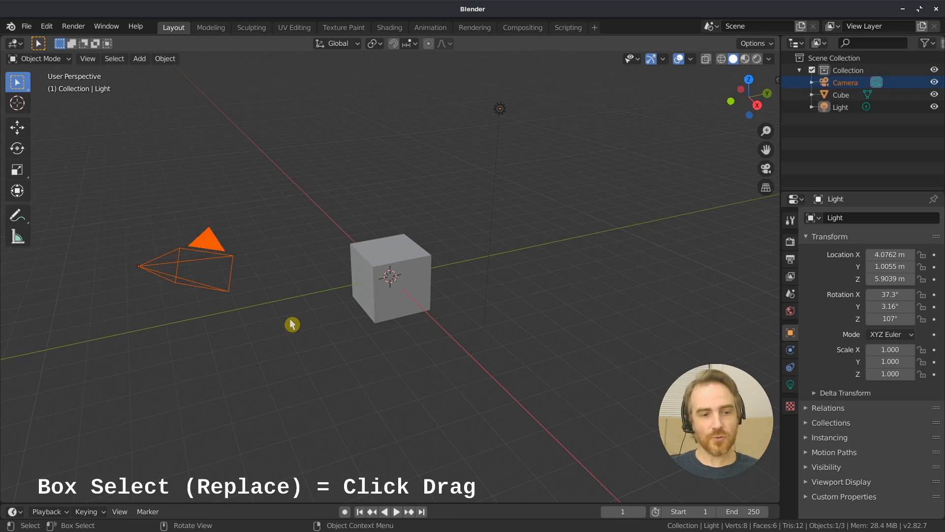
pyautogui.moveTo(311, 192); pyautogui.dragTo(457, 338)
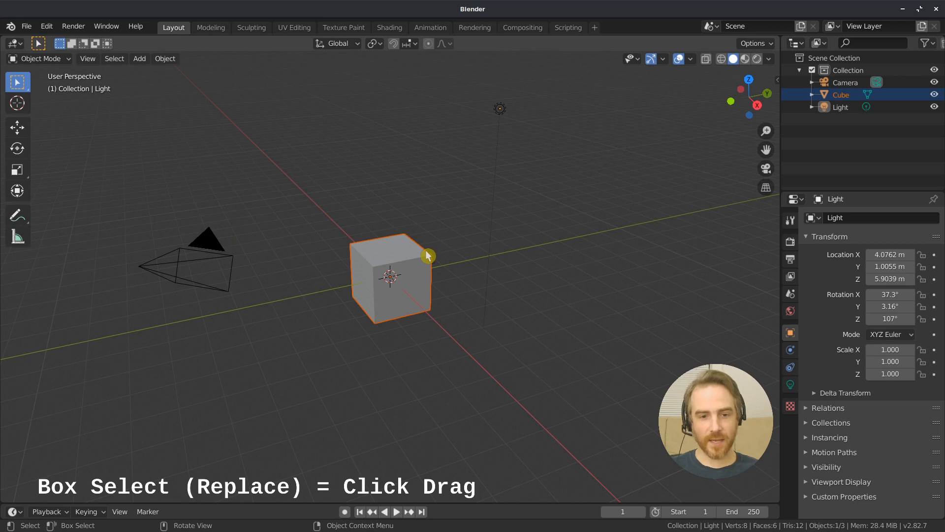
# Box-select the camera and use additive box selection to include the cube and the light
pyautogui.moveTo(123, 213); pyautogui.dragTo(254, 333)
pyautogui.press('b')
pyautogui.moveTo(281, 203); pyautogui.dragTo(425, 351)
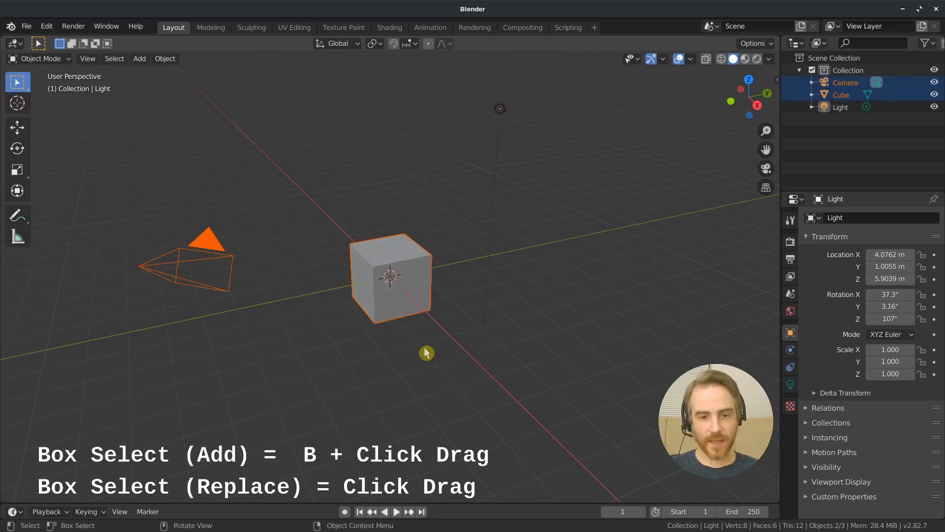
pyautogui.press('b')
pyautogui.moveTo(491, 81); pyautogui.dragTo(529, 160)
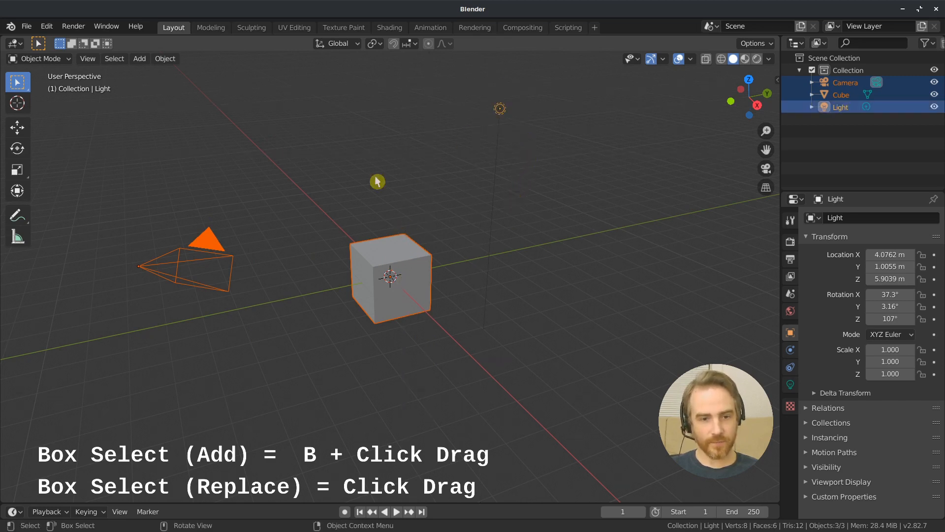
# Clear the selection, enter Circle Select, and resize the selection circle until it is wider than the cube
pyautogui.click(395, 188)
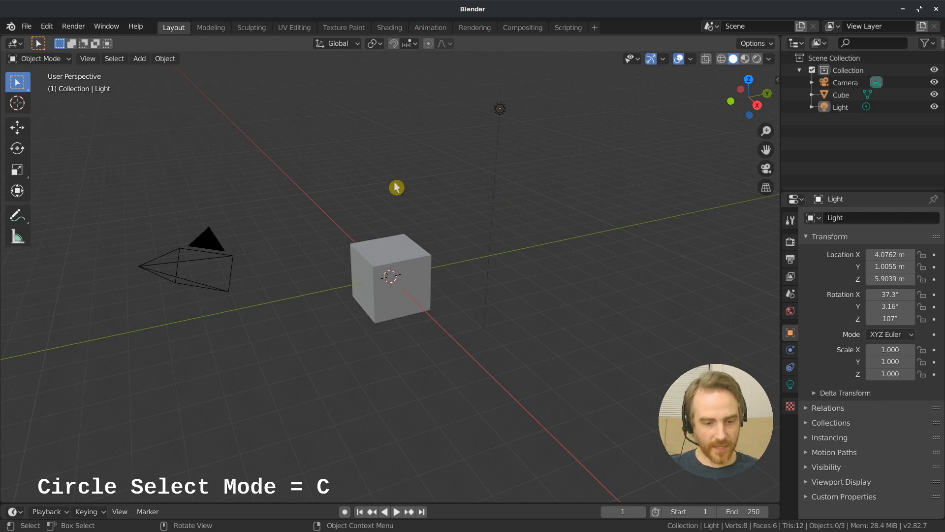
pyautogui.press('c')
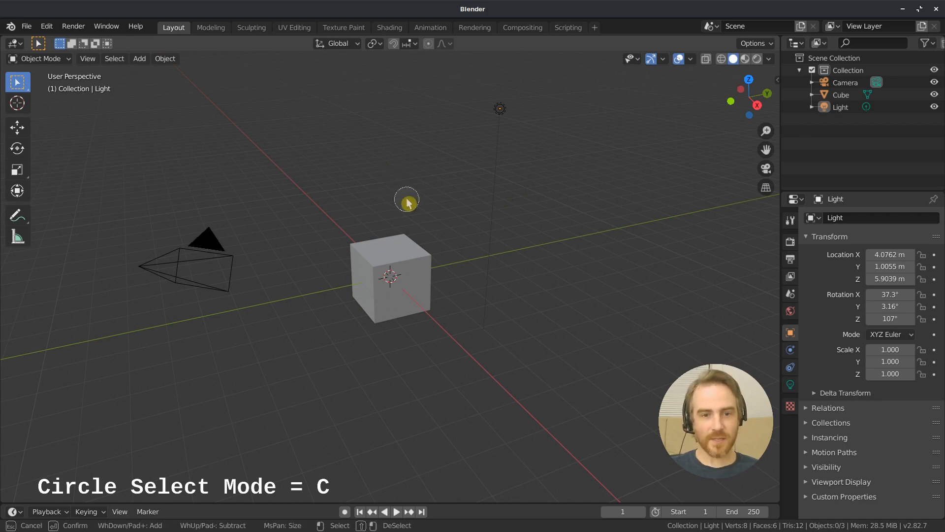
pyautogui.scroll(-8, 431, 200)
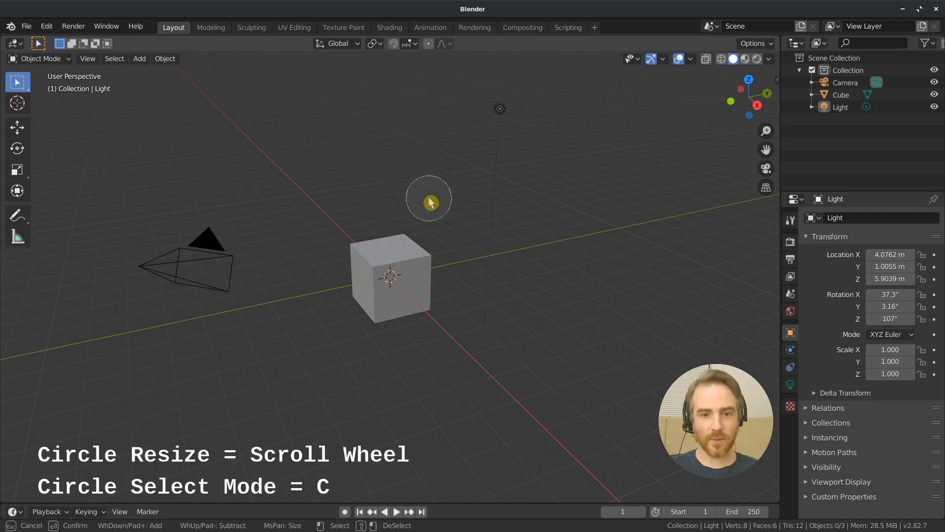
pyautogui.scroll(4, 431, 201)
pyautogui.scroll(-8, 429, 199)
pyautogui.scroll(2, 428, 197)
pyautogui.scroll(2, 428, 196)
# Circle-select the cube, the light and the camera so all three are selected
pyautogui.moveTo(390, 223); pyautogui.dragTo(386, 236)
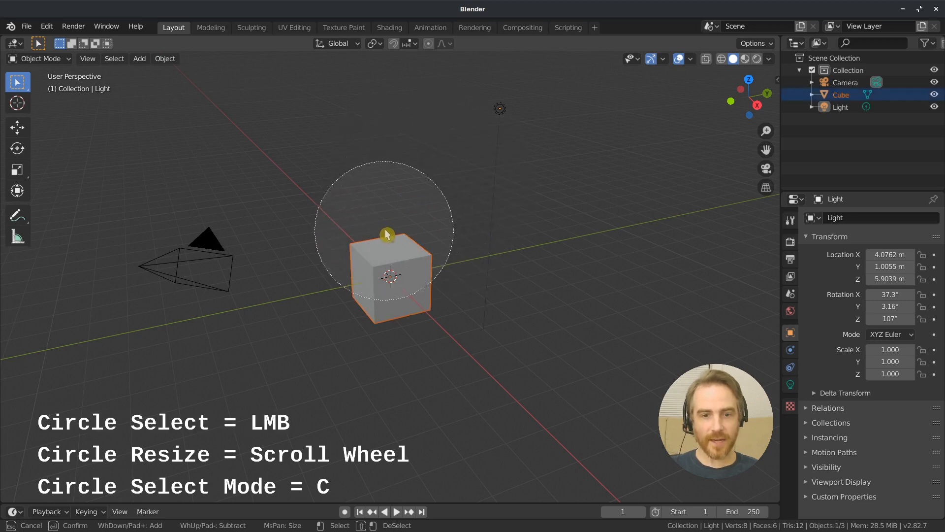
pyautogui.moveTo(464, 172); pyautogui.dragTo(483, 163)
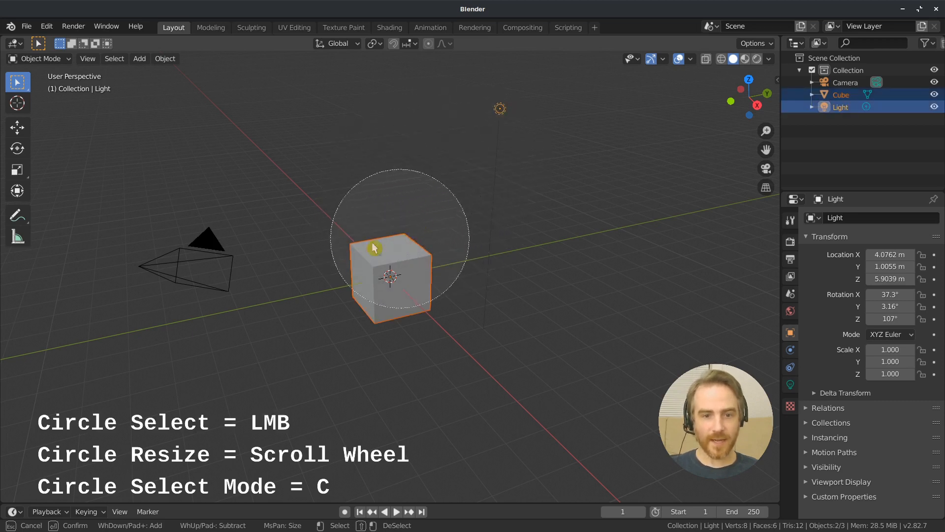
pyautogui.moveTo(195, 248); pyautogui.dragTo(171, 236)
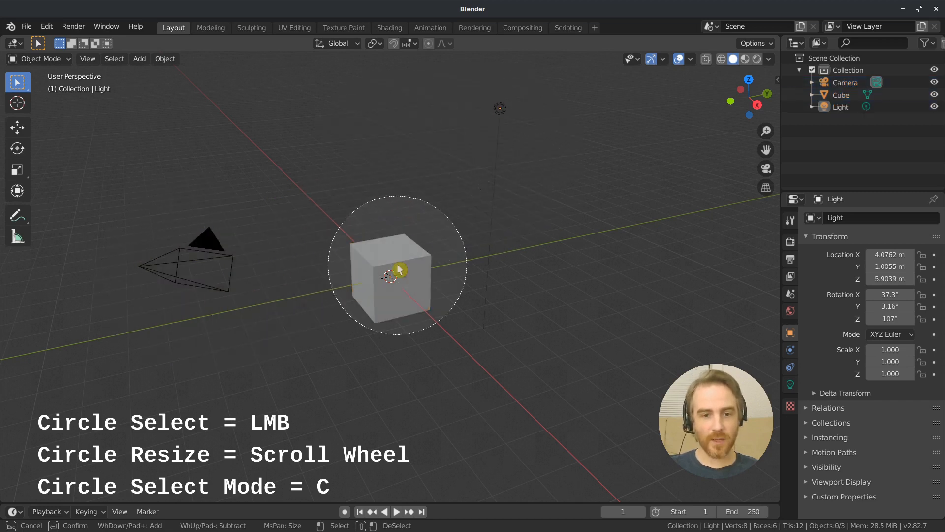
# Practise deselecting and reselecting objects with the selection circle, and exit Circle Select with the cube and the light selected
pyautogui.moveTo(398, 270)
pyautogui.mouseDown()
pyautogui.moveTo(461, 213)
pyautogui.moveTo(507, 138)
pyautogui.mouseUp()
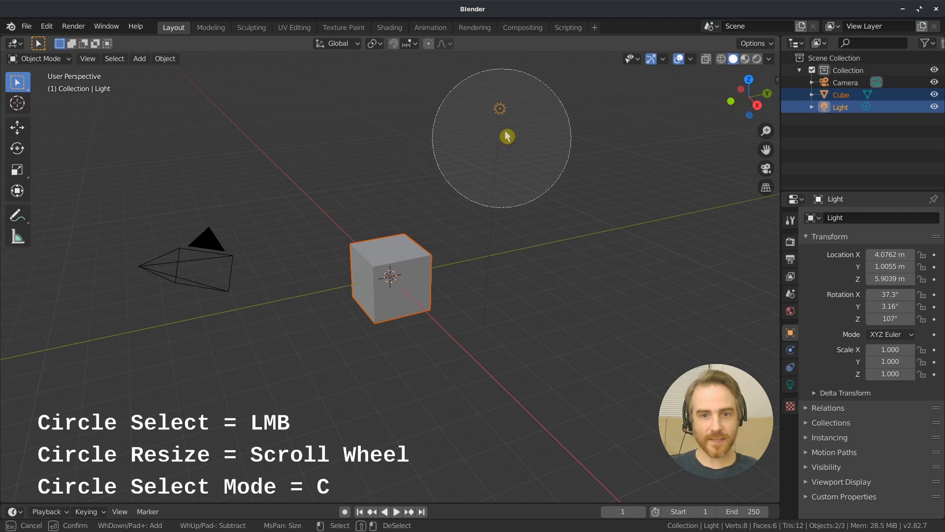
pyautogui.moveTo(232, 280); pyautogui.dragTo(152, 287)
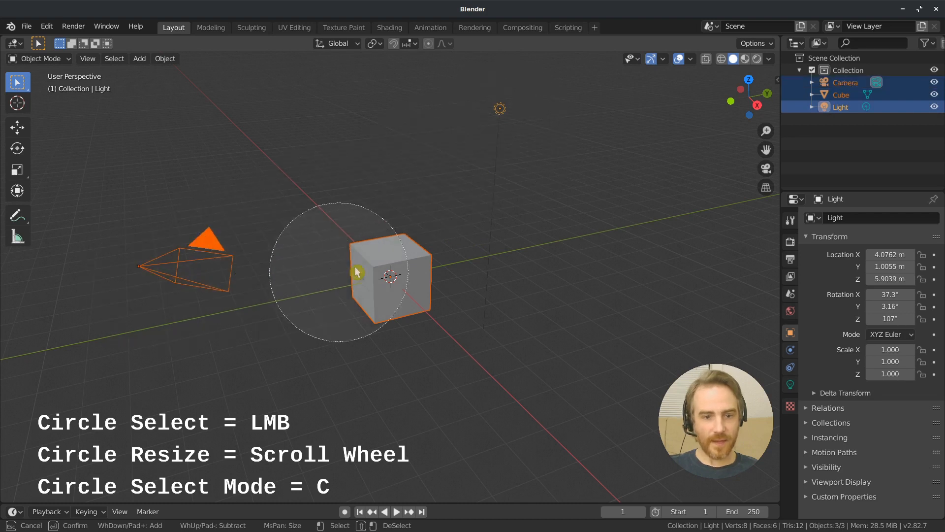
pyautogui.moveTo(382, 269)
pyautogui.mouseDown(button='middle')
pyautogui.moveTo(401, 276)
pyautogui.moveTo(496, 154)
pyautogui.moveTo(450, 131)
pyautogui.moveTo(135, 277)
pyautogui.mouseUp(button='middle')
pyautogui.moveTo(408, 269); pyautogui.dragTo(414, 175)
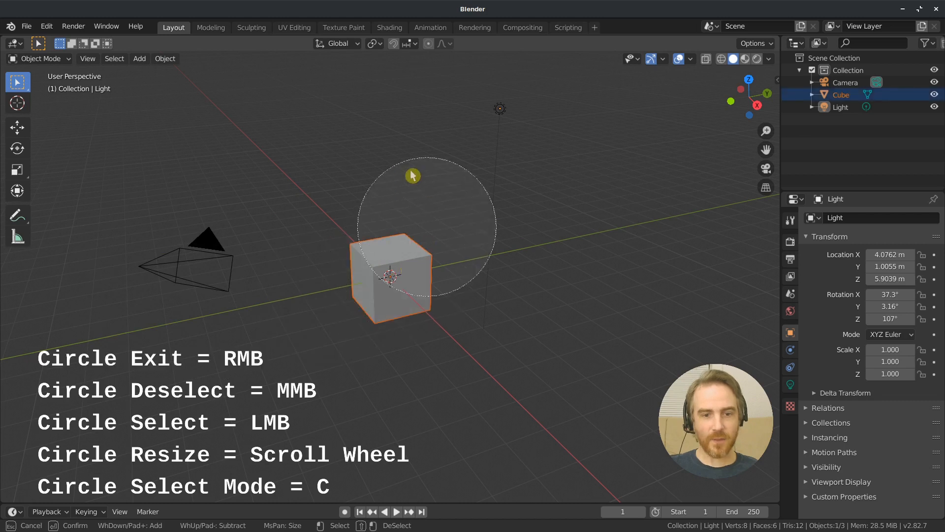
pyautogui.moveTo(427, 145); pyautogui.dragTo(506, 138)
pyautogui.rightClick(391, 145)
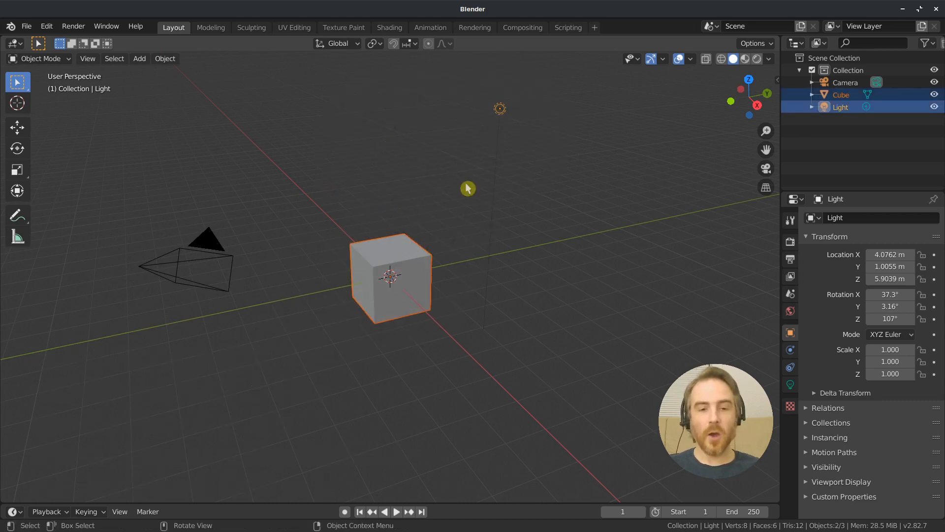
# Select only the cube, shrink the Properties editor's height in favour of the Outliner, and scroll through its tabs
pyautogui.click(399, 259)
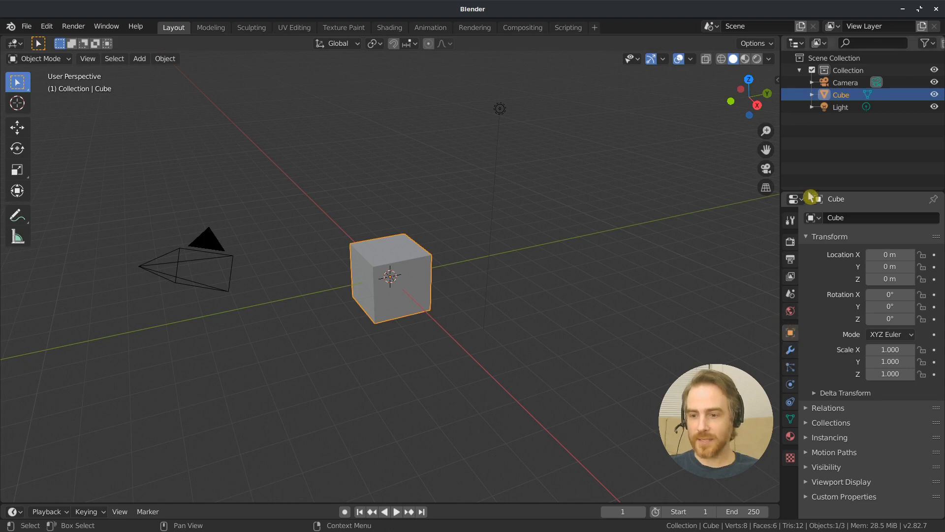
pyautogui.moveTo(860, 191); pyautogui.dragTo(855, 373)
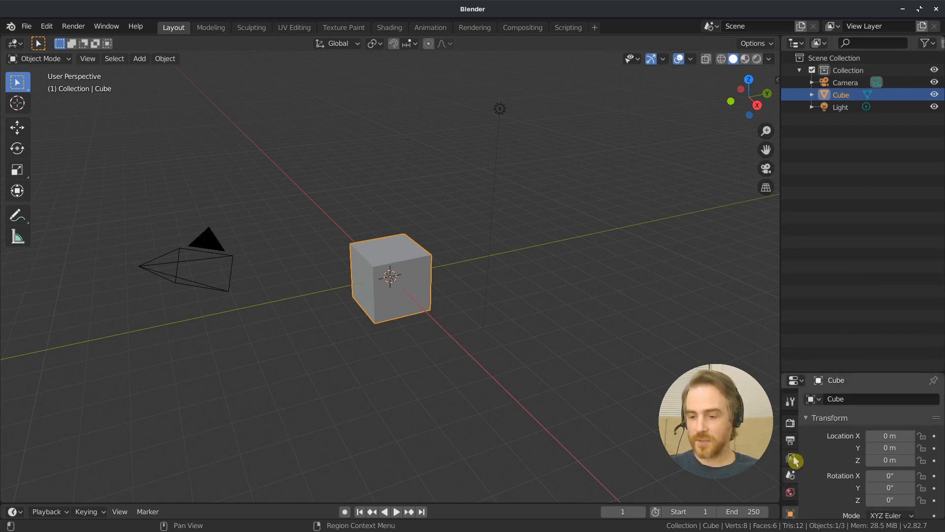
pyautogui.scroll(-5, 792, 452)
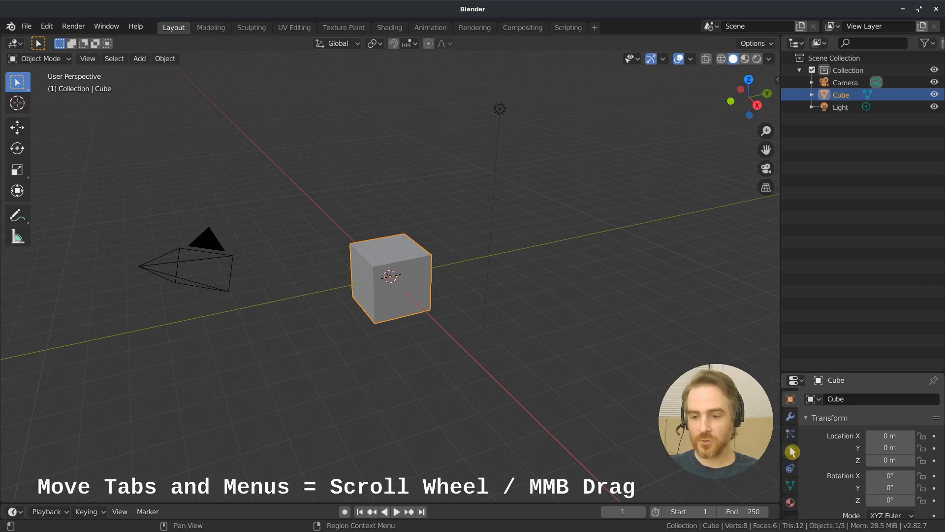
pyautogui.scroll(-2, 792, 452)
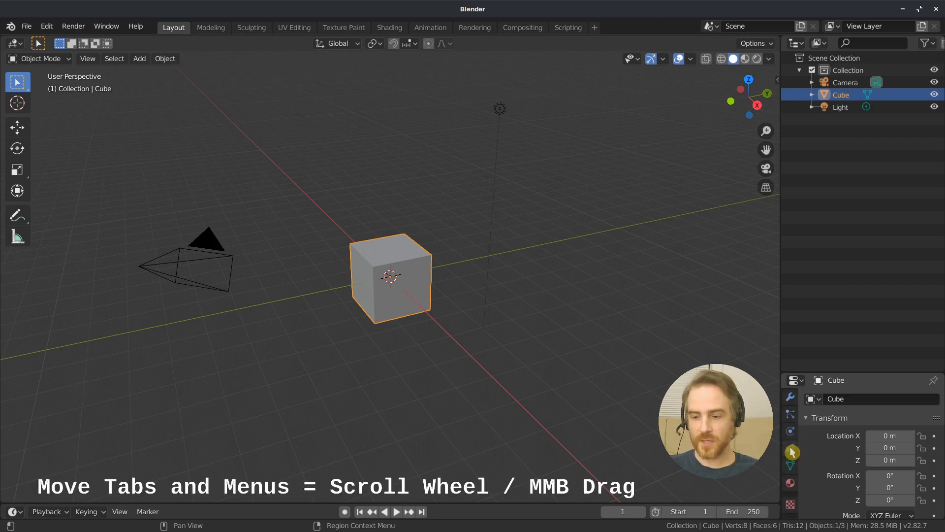
pyautogui.moveTo(791, 451); pyautogui.dragTo(902, 513, button='middle')
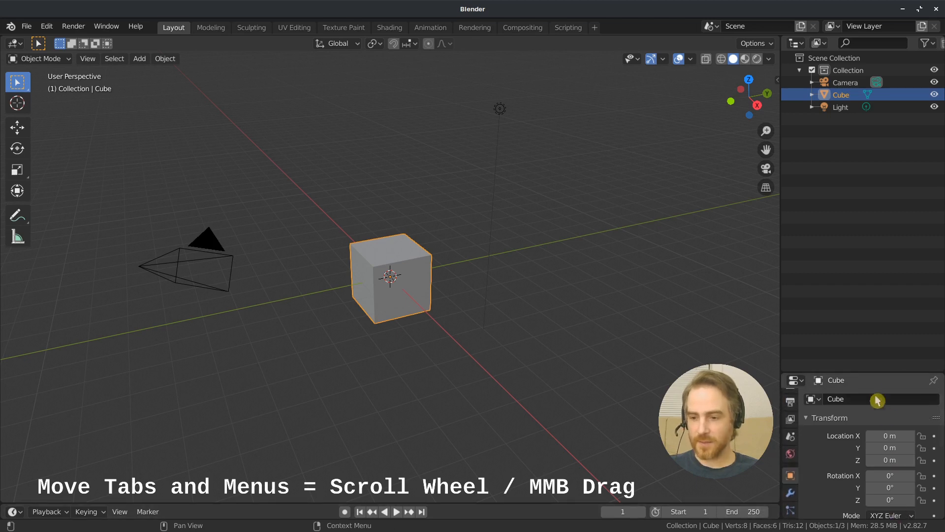
# Enlarge the Properties editor's height, and select the camera, the light and the cube one at a time in the viewport
pyautogui.moveTo(867, 373); pyautogui.dragTo(888, 196)
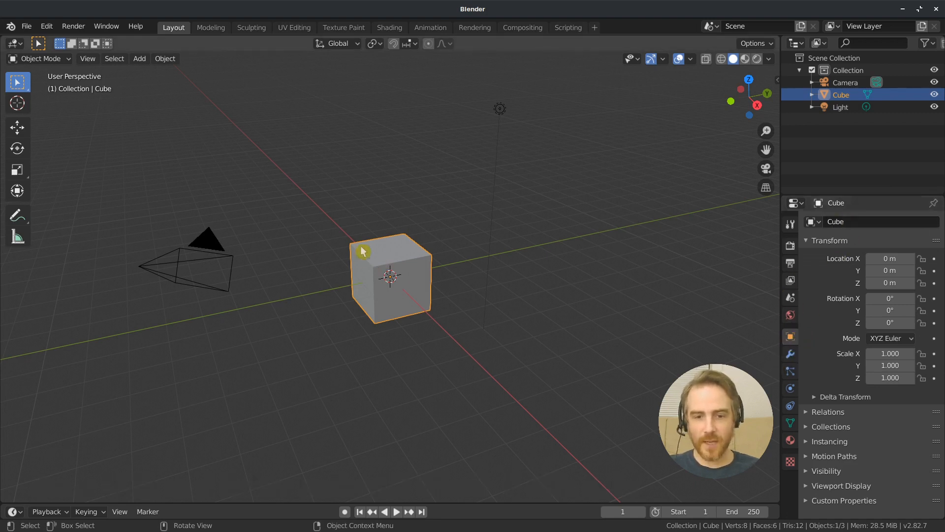
pyautogui.click(206, 244)
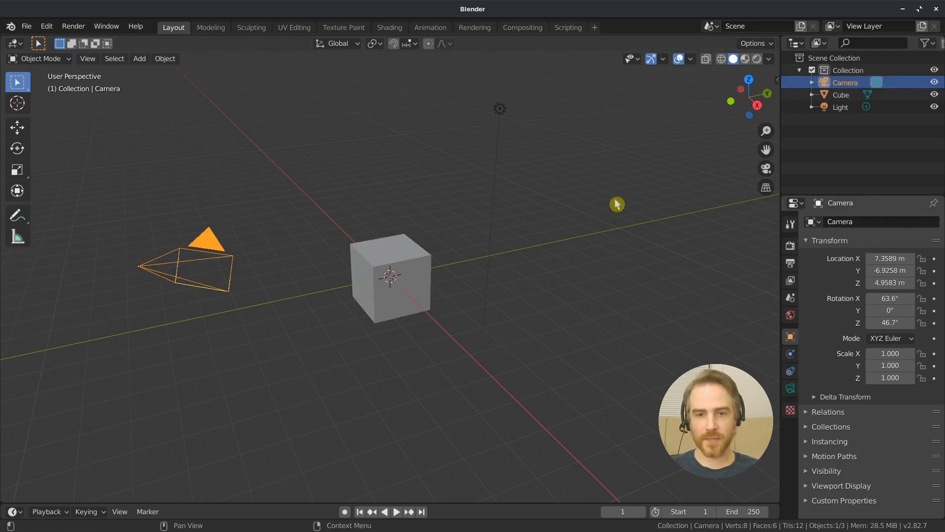
pyautogui.click(502, 113)
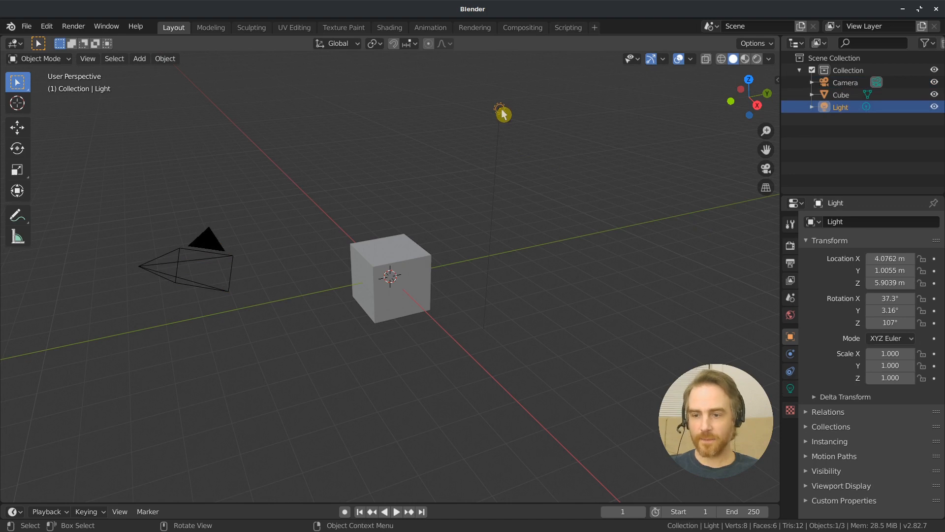
pyautogui.click(423, 275)
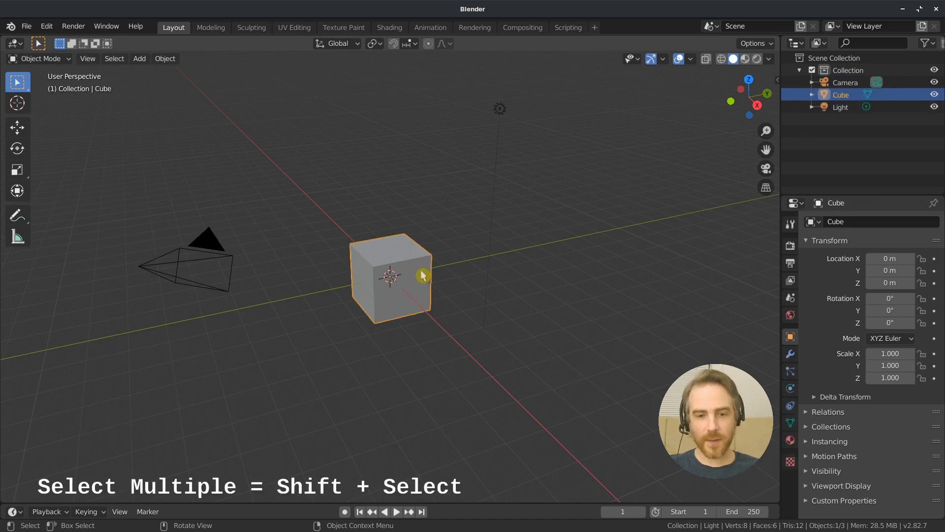
# Add the camera to the selection, make the cube the active object, and extend the selection to the light
pyautogui.keyDown('shift'); pyautogui.click(217, 258); pyautogui.keyUp('shift')
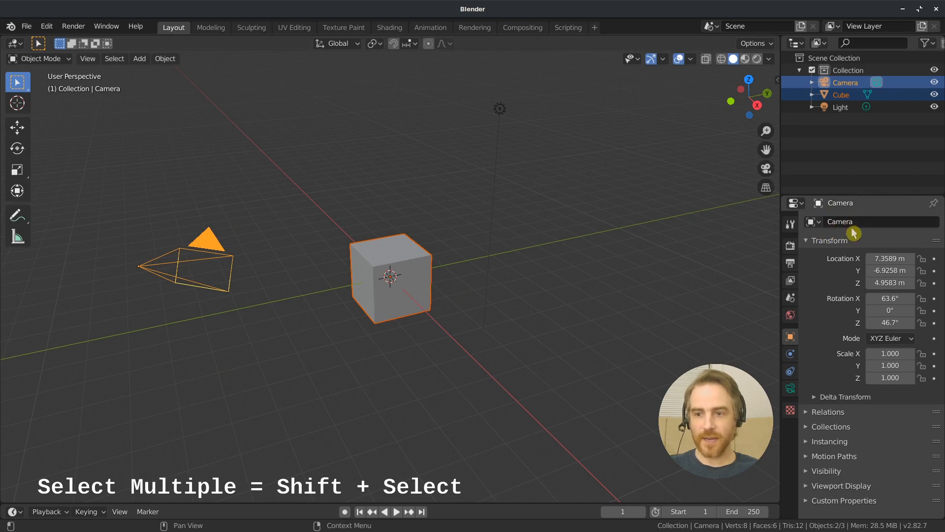
pyautogui.keyDown('shift'); pyautogui.click(398, 258); pyautogui.keyUp('shift')
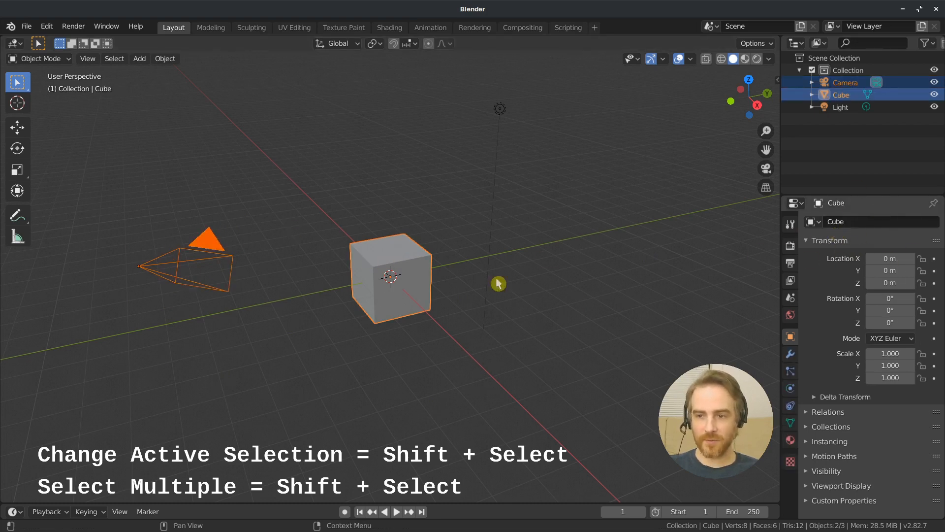
pyautogui.keyDown('shift'); pyautogui.click(502, 112); pyautogui.keyUp('shift')
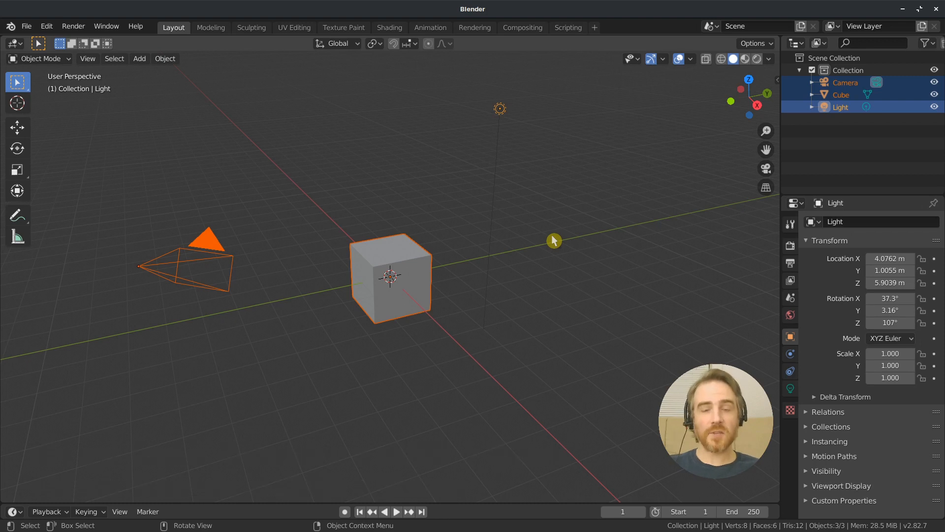
# Practise selecting the light, the camera and the cube individually in the Outliner, ending with only the cube selected
pyautogui.click(851, 111)
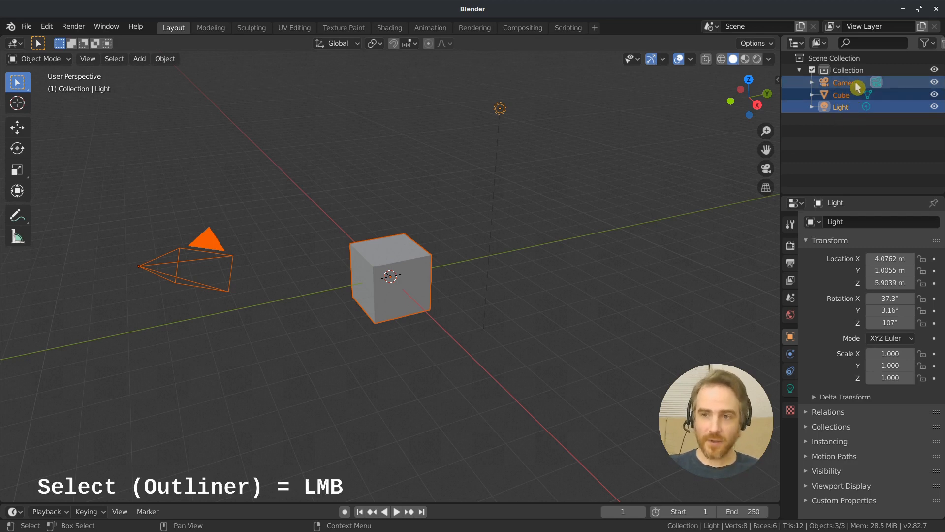
pyautogui.click(858, 88)
pyautogui.click(850, 95)
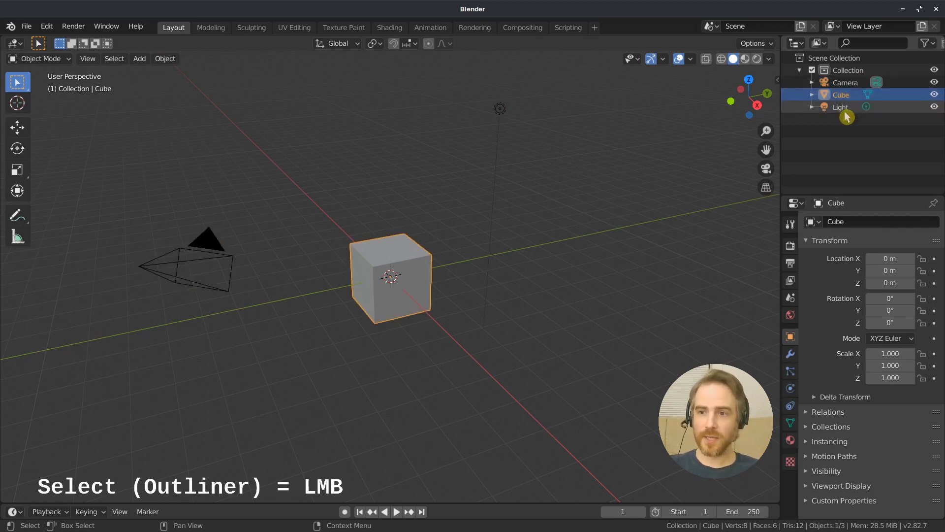
pyautogui.click(845, 112)
pyautogui.click(852, 88)
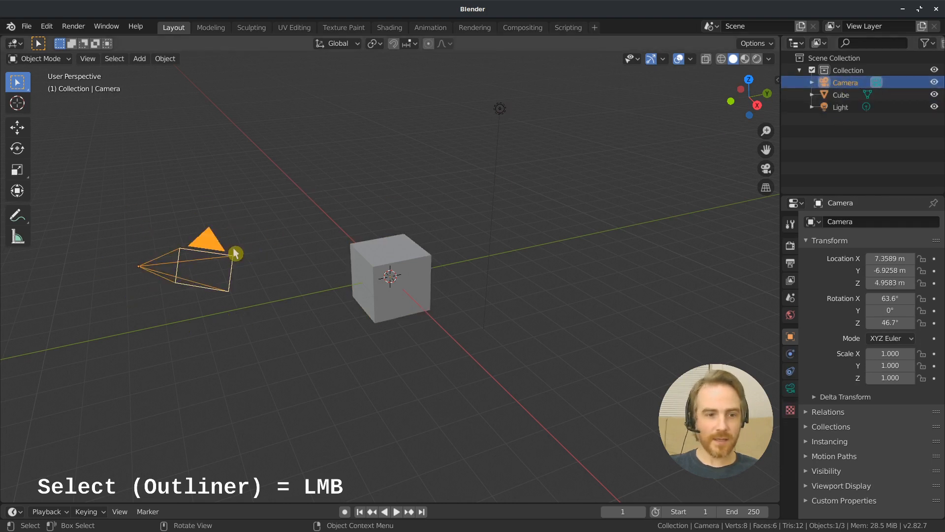
pyautogui.click(843, 95)
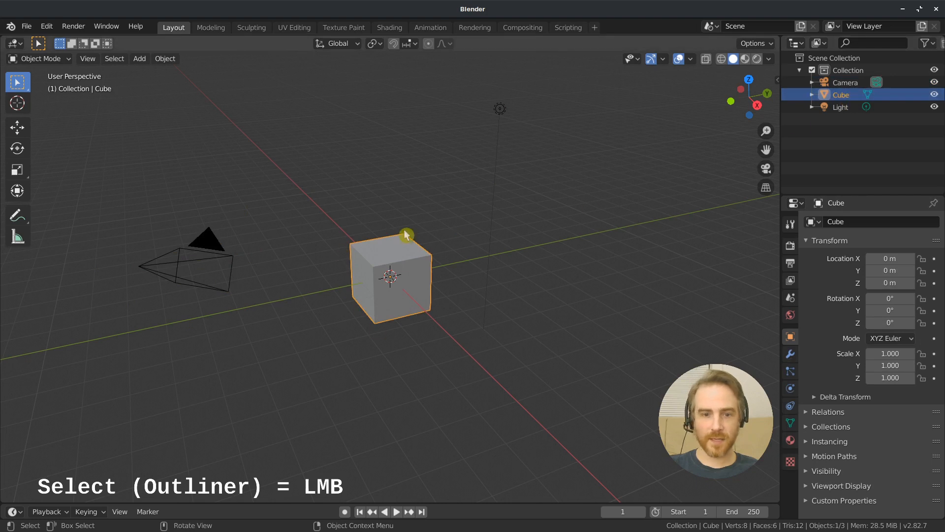
# Select the camera and the light together, first through the Outliner and again directly in the viewport
pyautogui.click(845, 86)
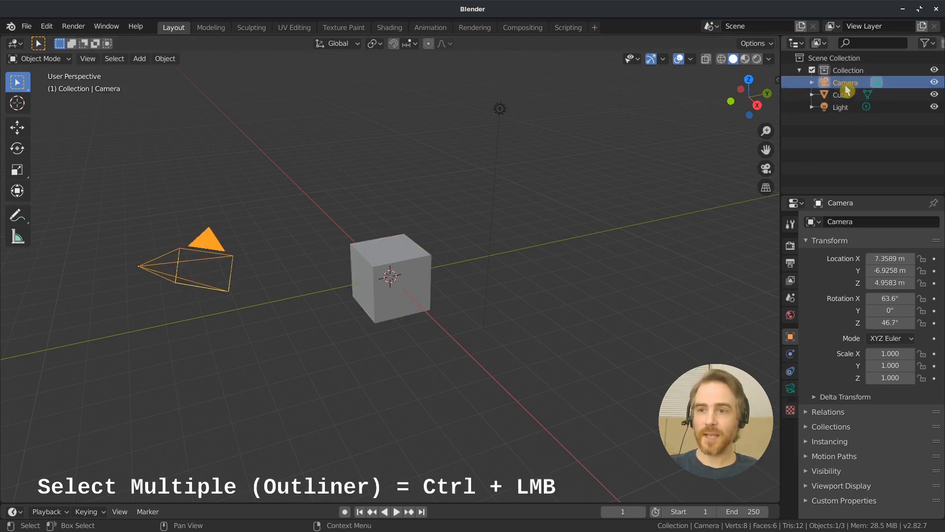
pyautogui.keyDown('ctrl'); pyautogui.click(845, 111); pyautogui.keyUp('ctrl')
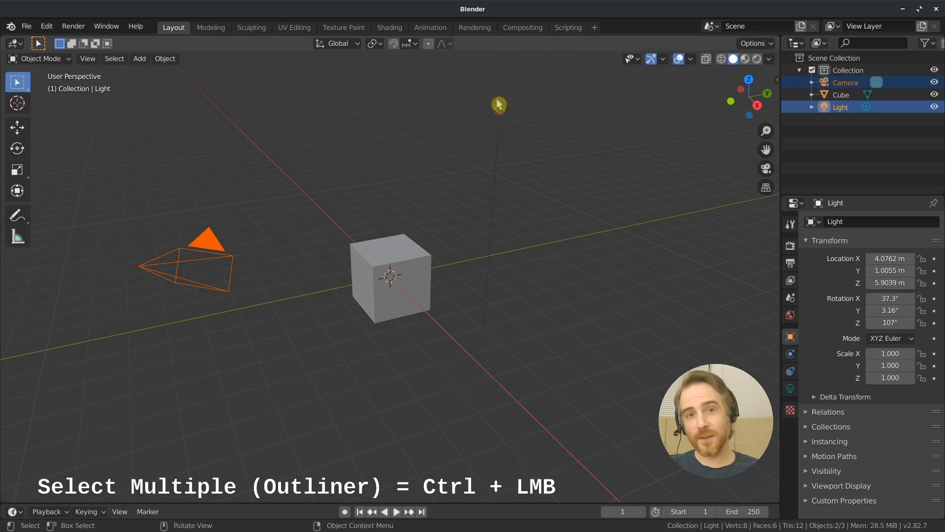
pyautogui.click(209, 241)
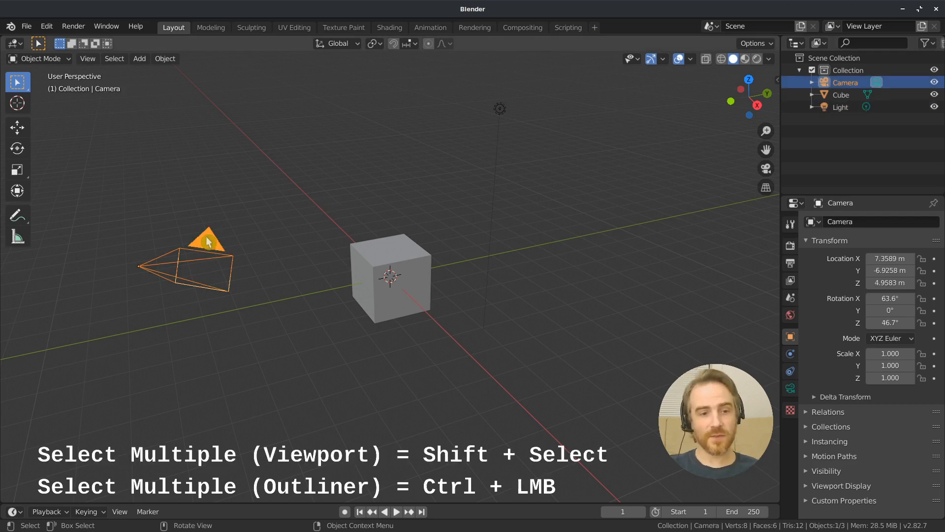
pyautogui.keyDown('shift'); pyautogui.click(500, 109); pyautogui.keyUp('shift')
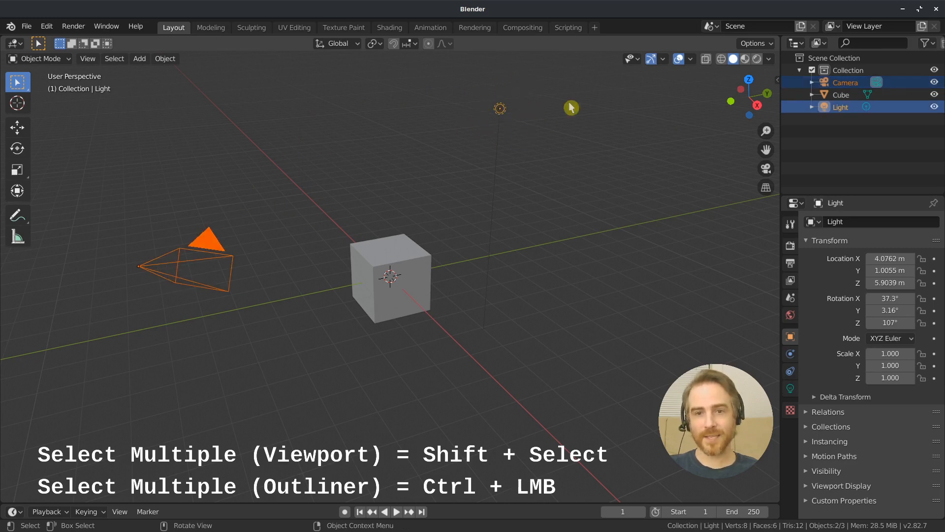
# Practise range-selecting from Camera through Light in the Outliner, and finish with only Camera and Light selected together
pyautogui.click(880, 157)
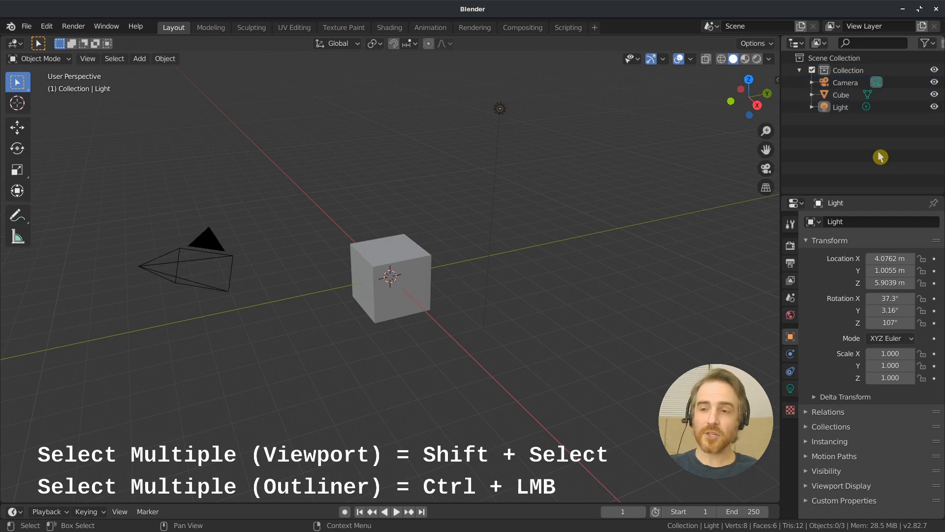
pyautogui.click(846, 82)
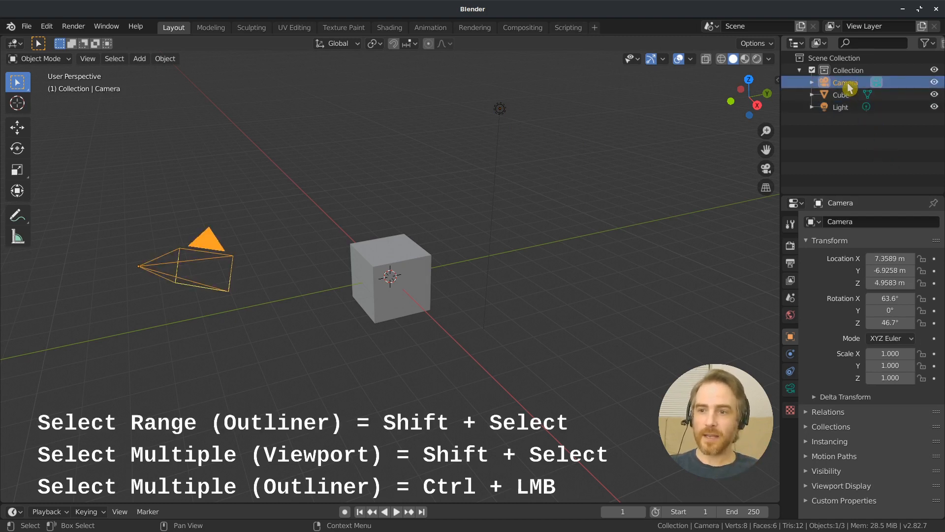
pyautogui.keyDown('shift'); pyautogui.click(846, 109); pyautogui.keyUp('shift')
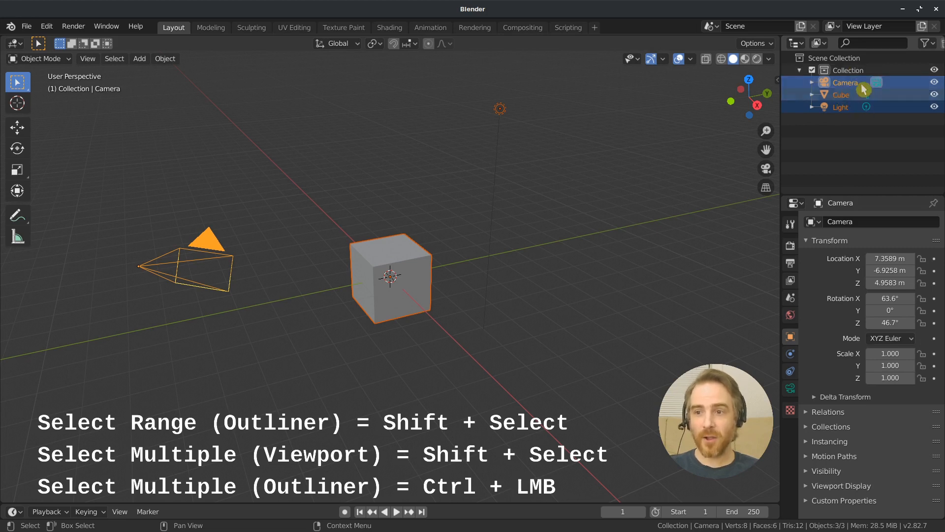
pyautogui.keyDown('shift'); pyautogui.click(847, 112); pyautogui.keyUp('shift')
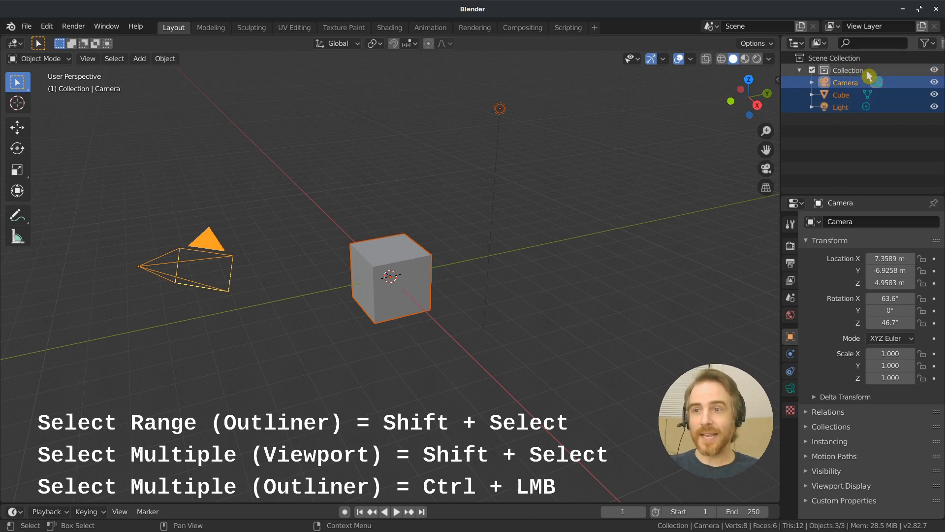
pyautogui.click(838, 86)
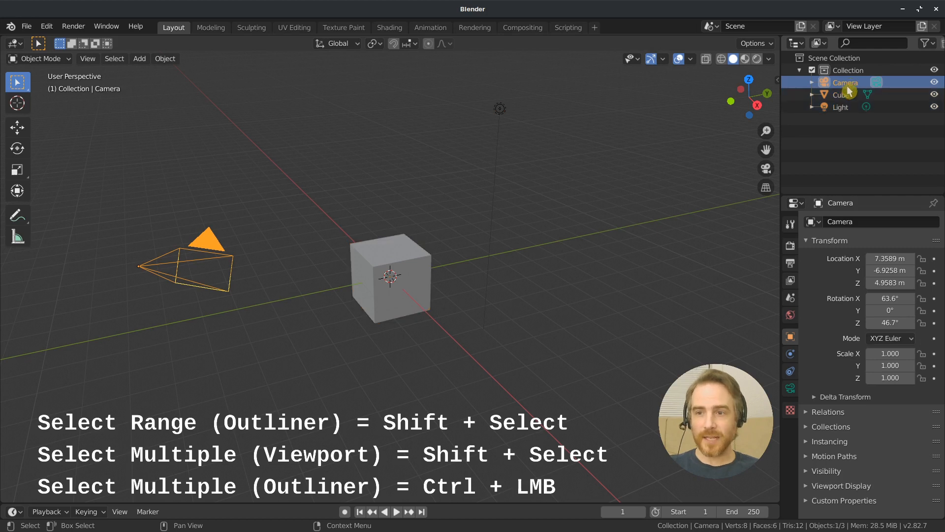
pyautogui.keyDown('shift'); pyautogui.click(846, 107); pyautogui.keyUp('shift')
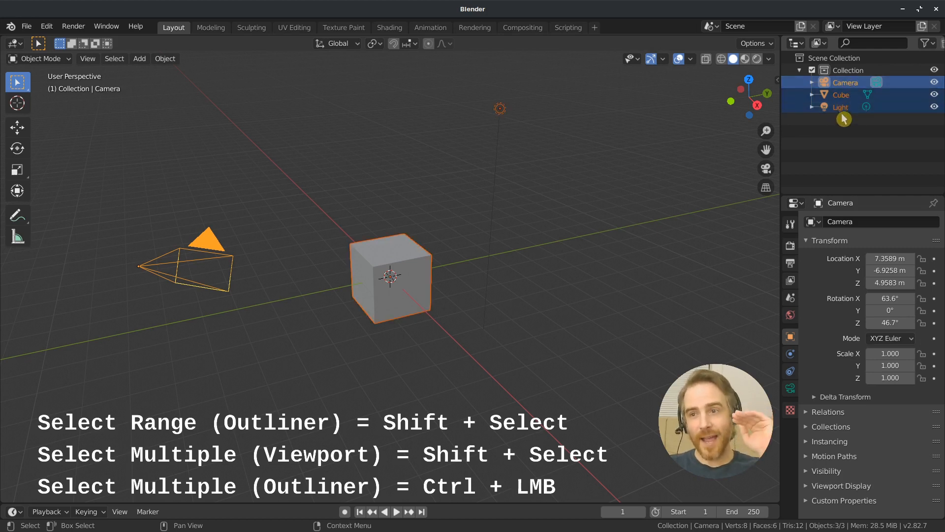
pyautogui.click(845, 83)
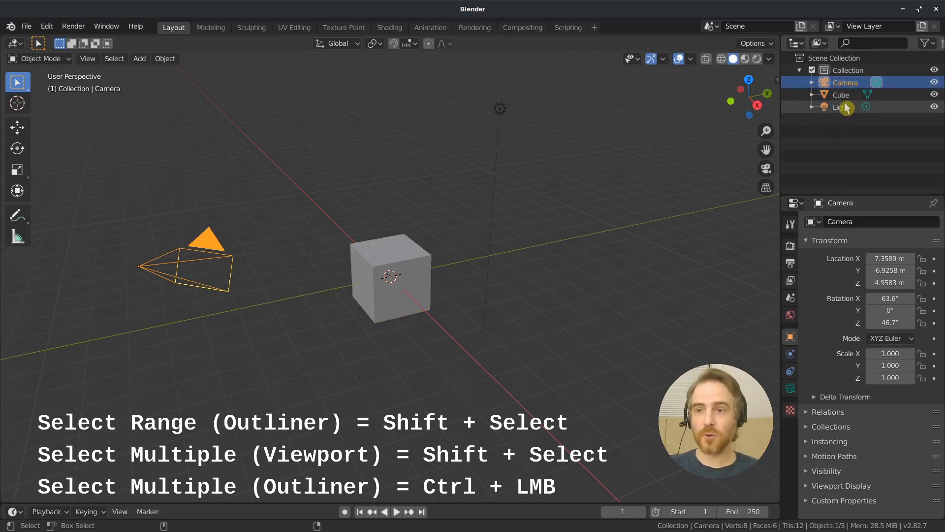
pyautogui.keyDown('ctrl'); pyautogui.click(846, 107); pyautogui.keyUp('ctrl')
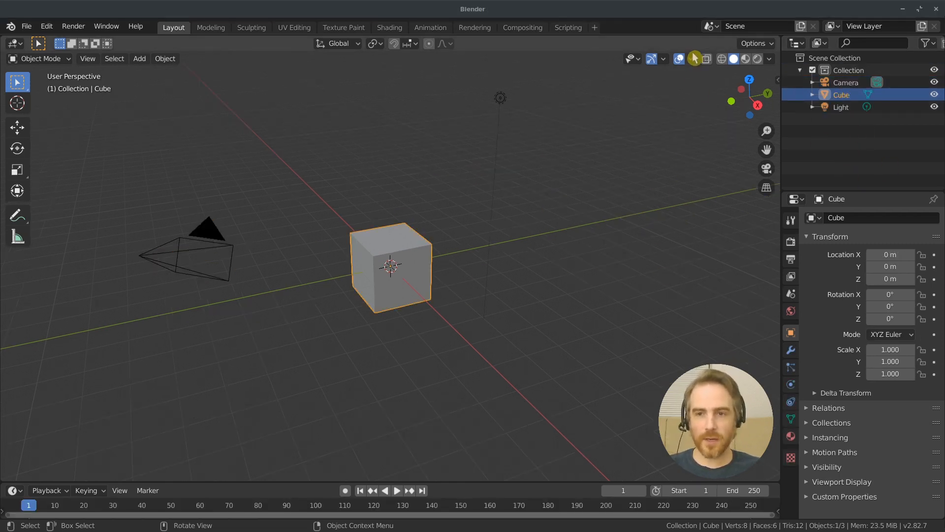
# Show the Z axis line in the viewport overlays and delete the default cube
pyautogui.click(691, 59)
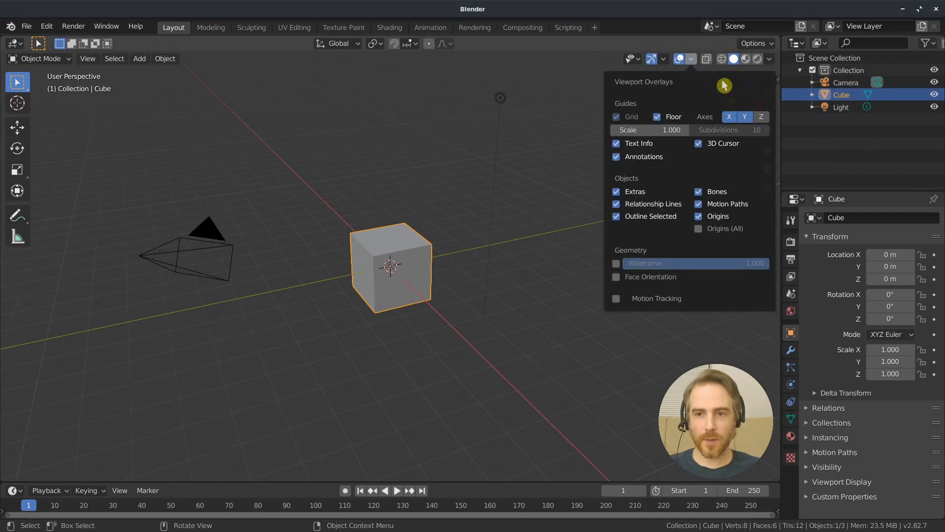
pyautogui.click(762, 117)
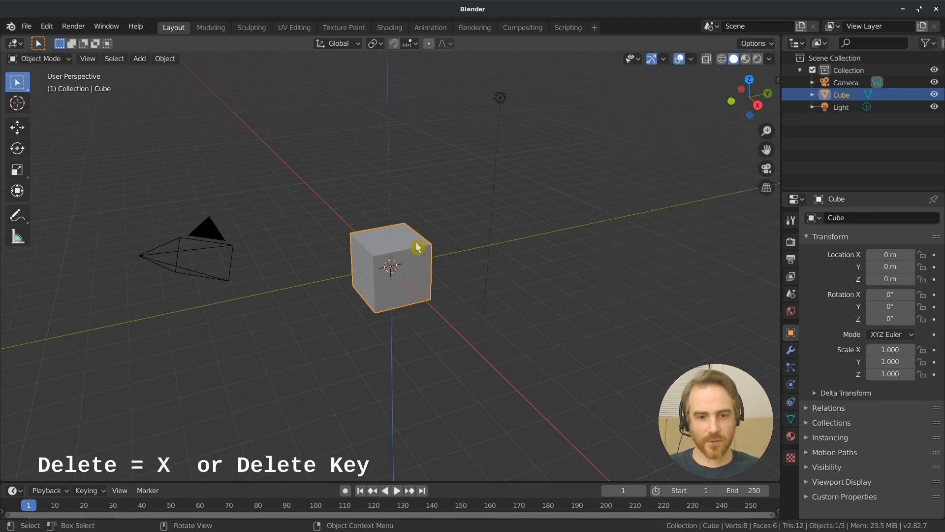
pyautogui.press('x')
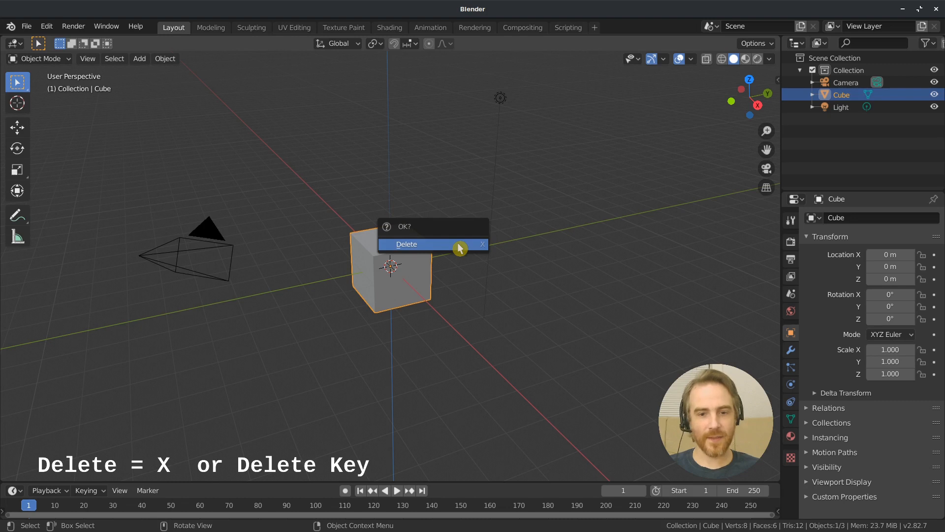
pyautogui.click(460, 246)
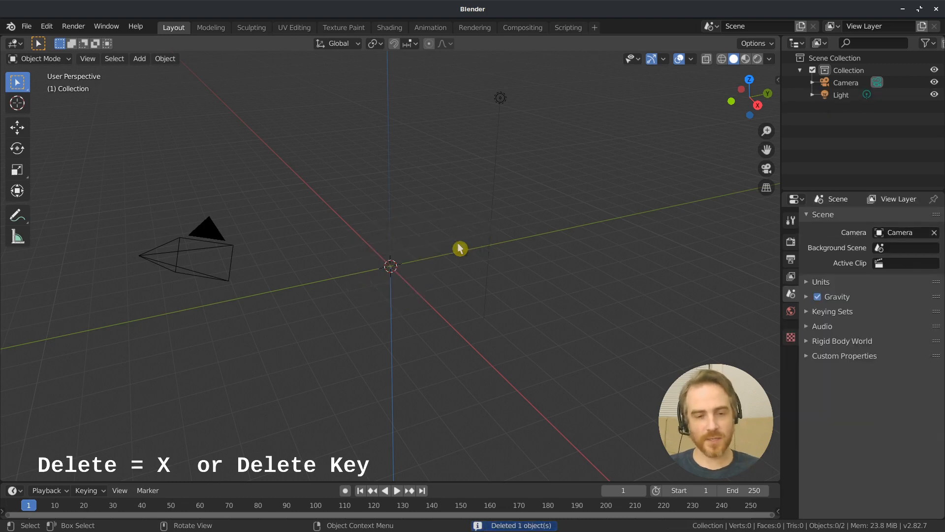
# Add a new mesh cube at the 3D cursor in the centre of the scene
pyautogui.click(165, 60)
pyautogui.click(139, 59)
pyautogui.moveTo(152, 76)
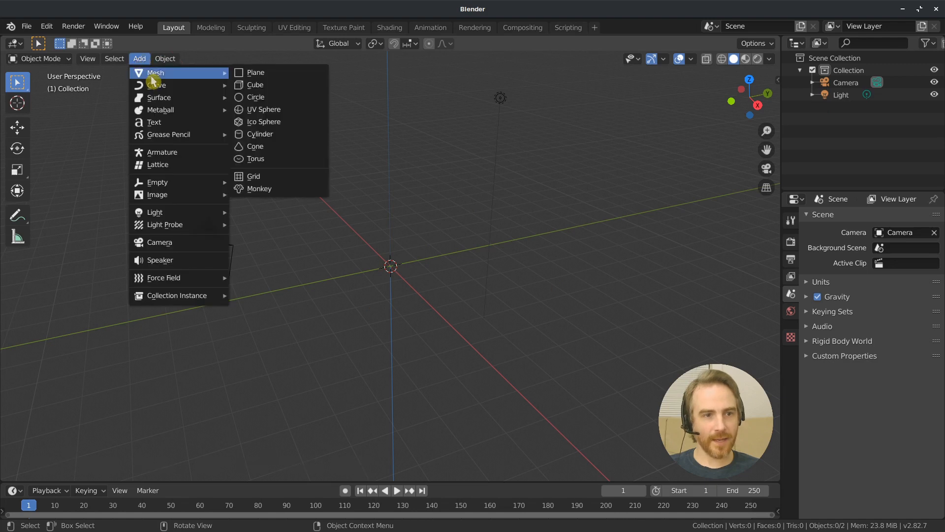
pyautogui.click(266, 89)
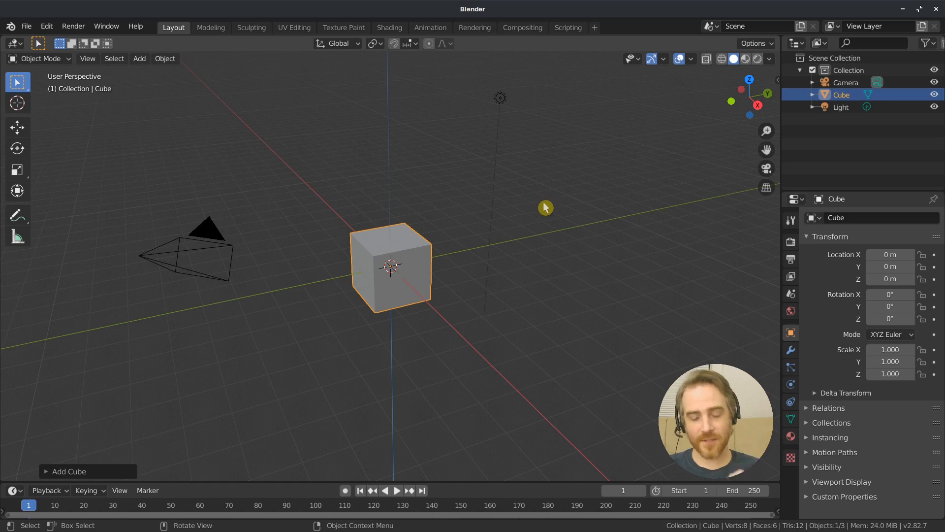
# Practise moving the 3D cursor around, leaving it beside the cube at about X 2.45 m, Y 6.05 m, Z 0.40 m
pyautogui.keyDown('shift'); pyautogui.rightClick(630, 191); pyautogui.keyUp('shift')
pyautogui.keyDown('shift'); pyautogui.rightClick(244, 197); pyautogui.keyUp('shift')
pyautogui.keyDown('shift'); pyautogui.rightClick(557, 190); pyautogui.keyUp('shift')
pyautogui.keyDown('shift'); pyautogui.rightClick(586, 249); pyautogui.keyUp('shift')
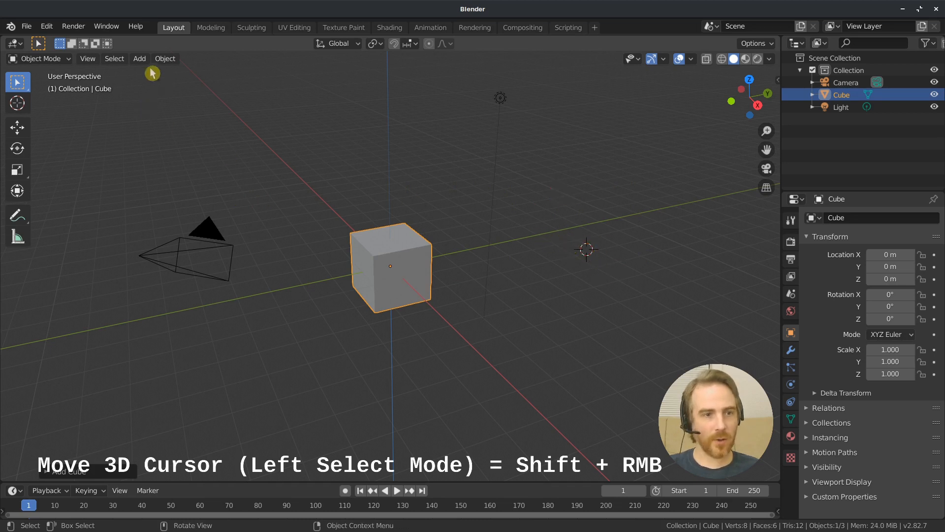
# Add a UV Sphere mesh at the 3D cursor beside the cube
pyautogui.click(139, 59)
pyautogui.moveTo(160, 77)
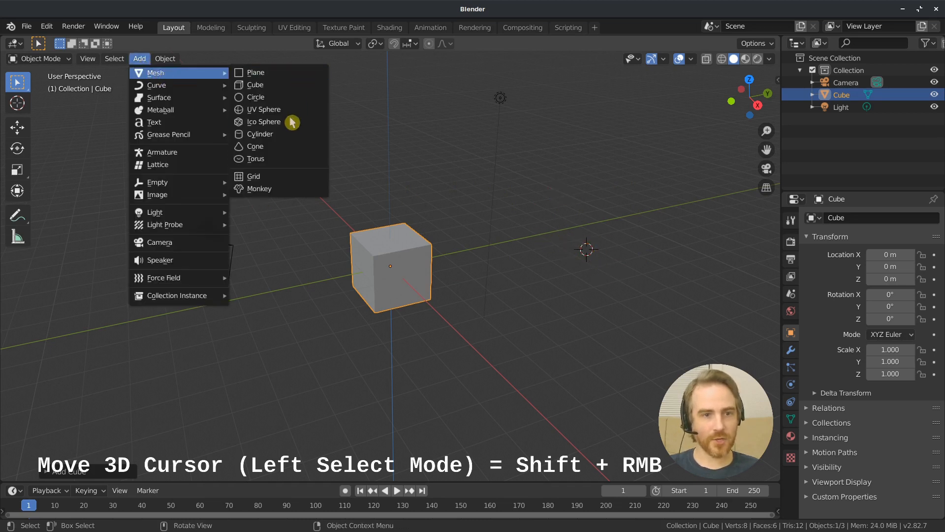
pyautogui.click(279, 110)
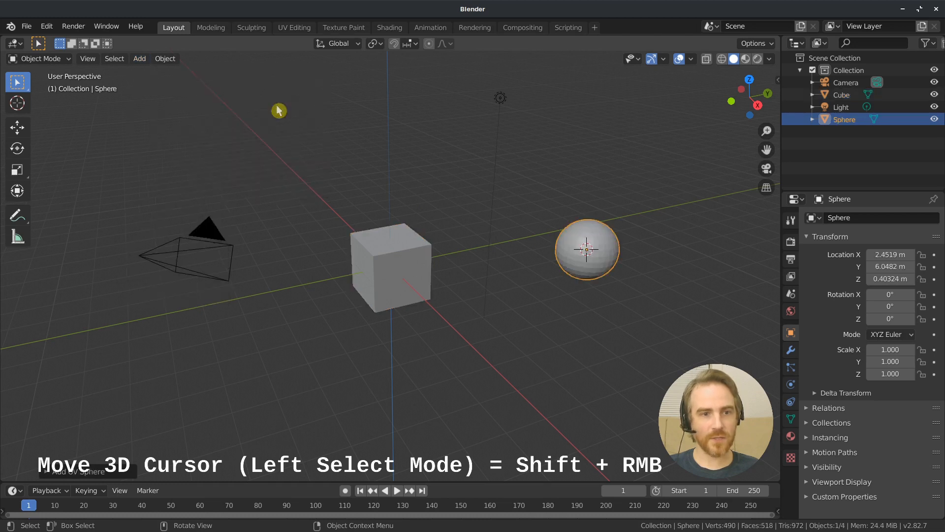
# Place the 3D cursor above the sphere at about X 0.61 m, Y 5.07 m, Z 2.98 m and add a Monkey mesh there
pyautogui.keyDown('shift'); pyautogui.rightClick(536, 163); pyautogui.keyUp('shift')
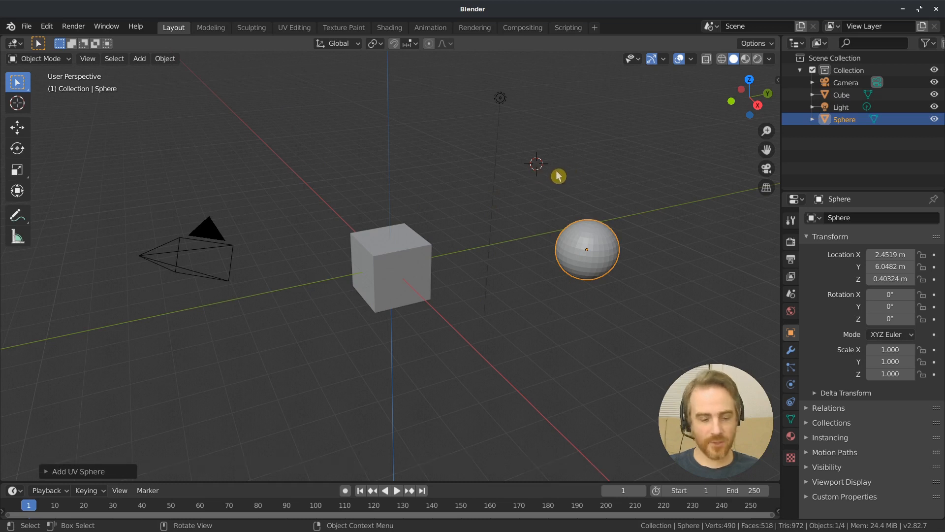
pyautogui.hotkey('shift', 'a')
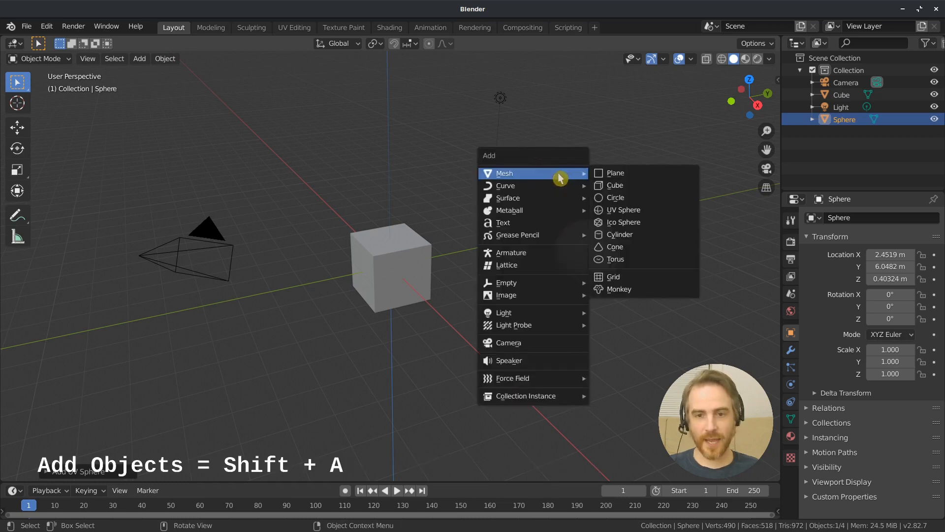
pyautogui.click(616, 290)
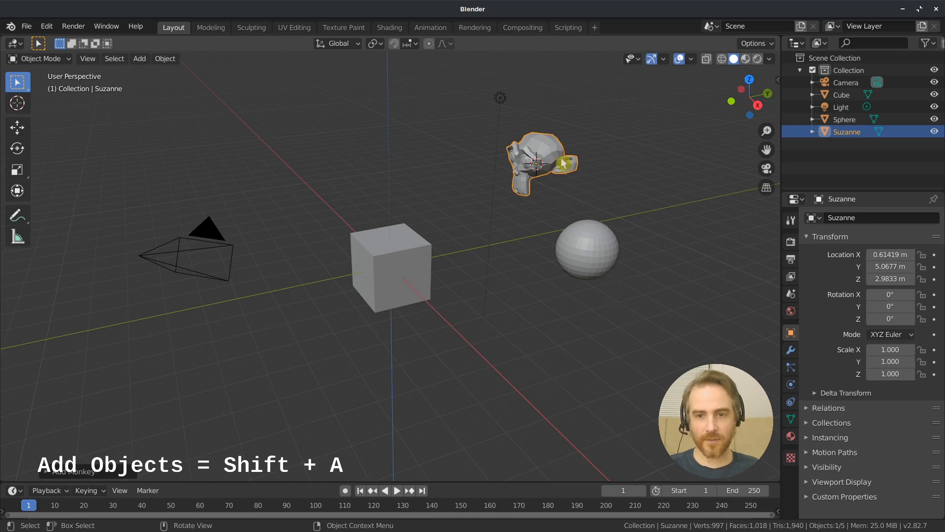
# Add the sphere to the monkey selection and delete both objects from the scene
pyautogui.keyDown('shift'); pyautogui.click(651, 350); pyautogui.keyUp('shift')
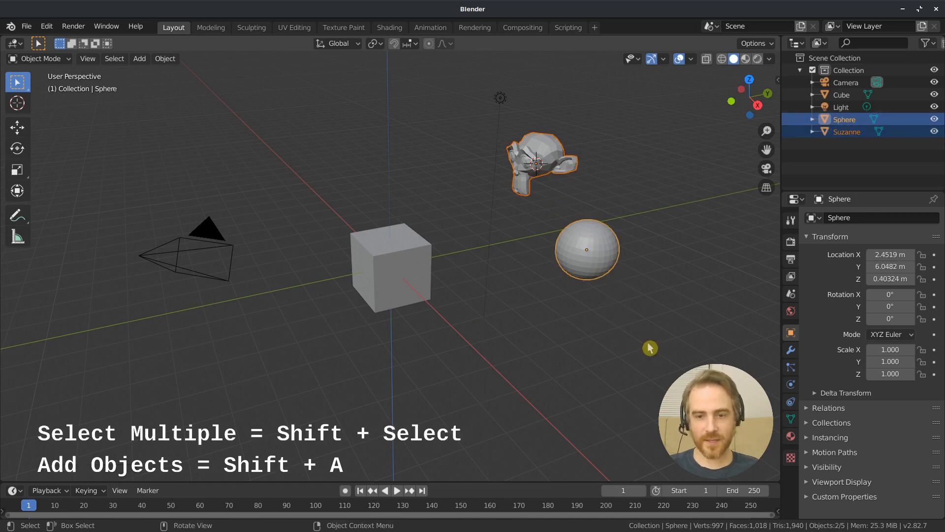
pyautogui.press('x')
pyautogui.click(632, 301)
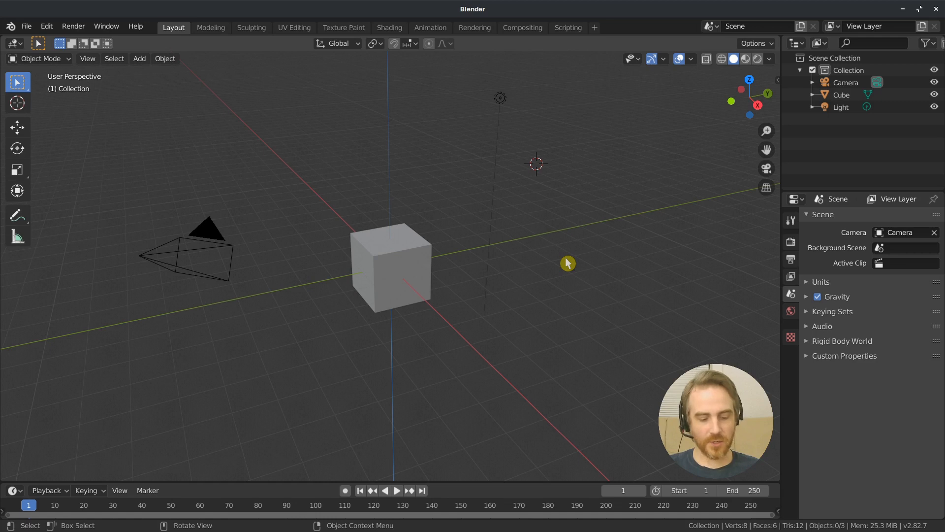
# Snap the 3D cursor to the world origin and select the cube
pyautogui.hotkey('shift', 's')
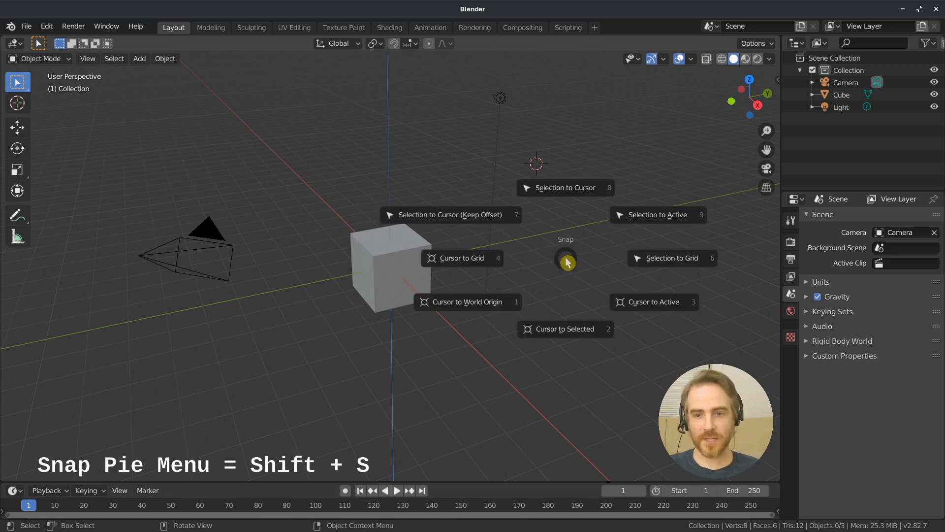
pyautogui.click(460, 307)
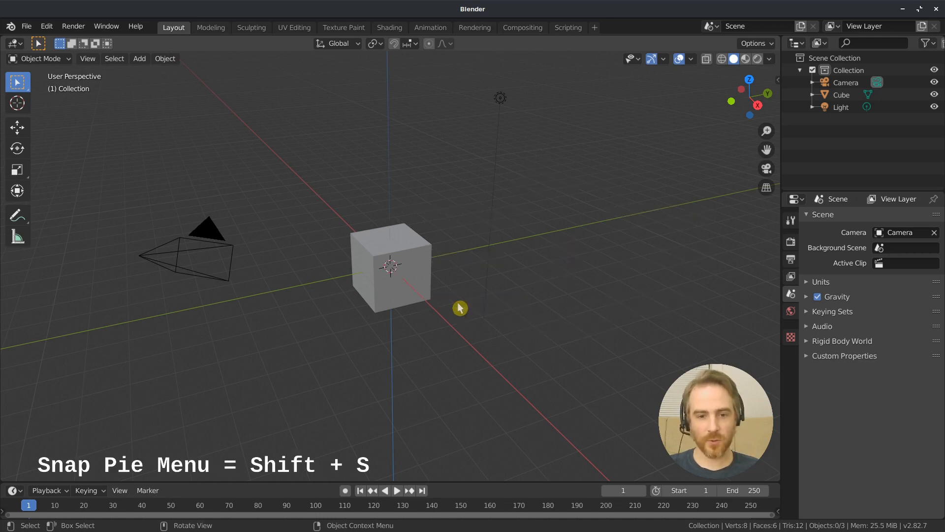
pyautogui.click(415, 255)
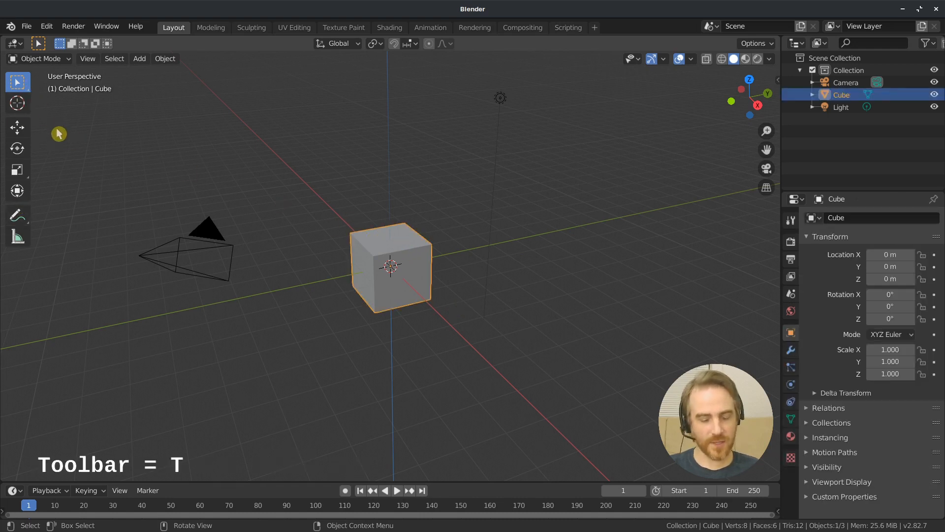
# Toggle the toolbar's visibility and try moving the cube freely with the Move tool active
pyautogui.press('t')
pyautogui.press('t')
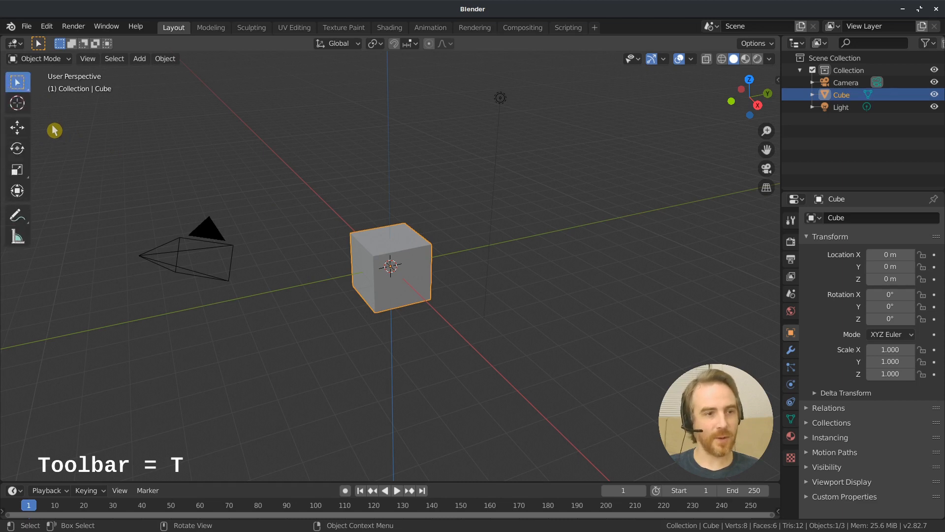
pyautogui.click(20, 131)
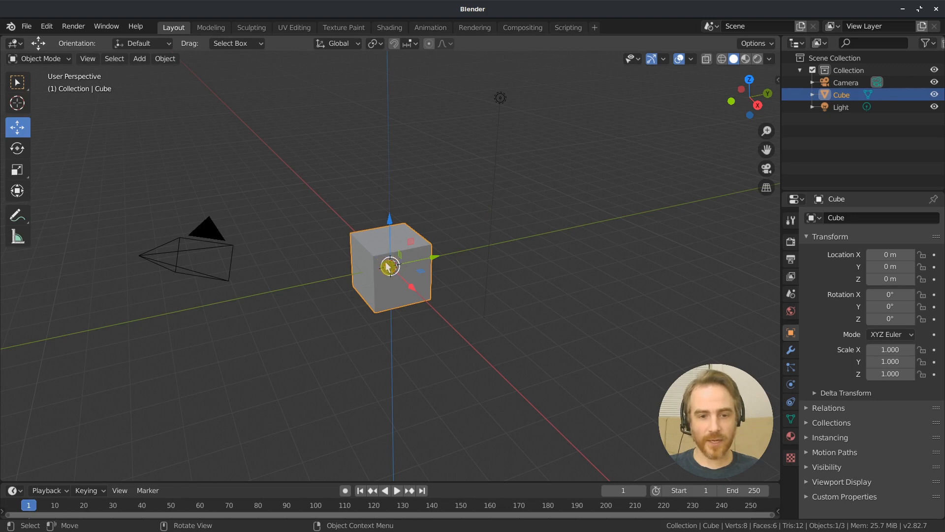
pyautogui.press('g')
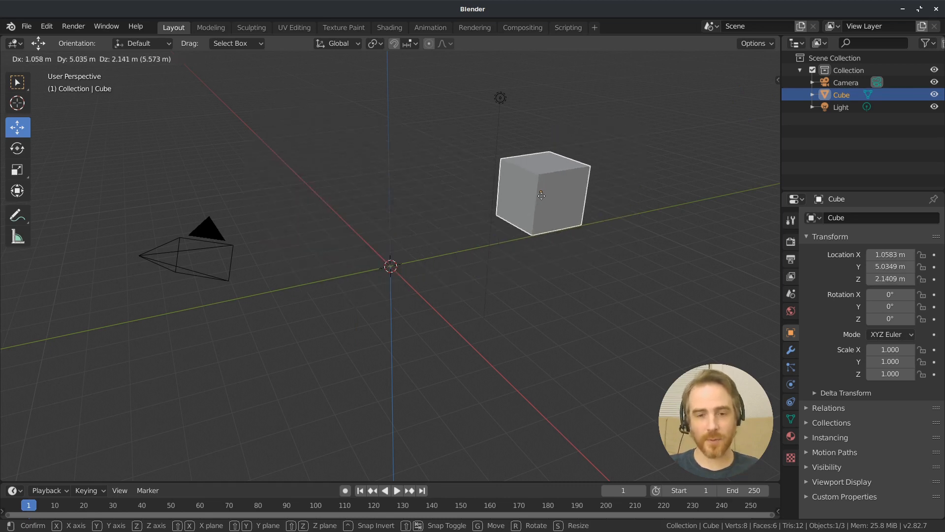
pyautogui.rightClick(542, 199)
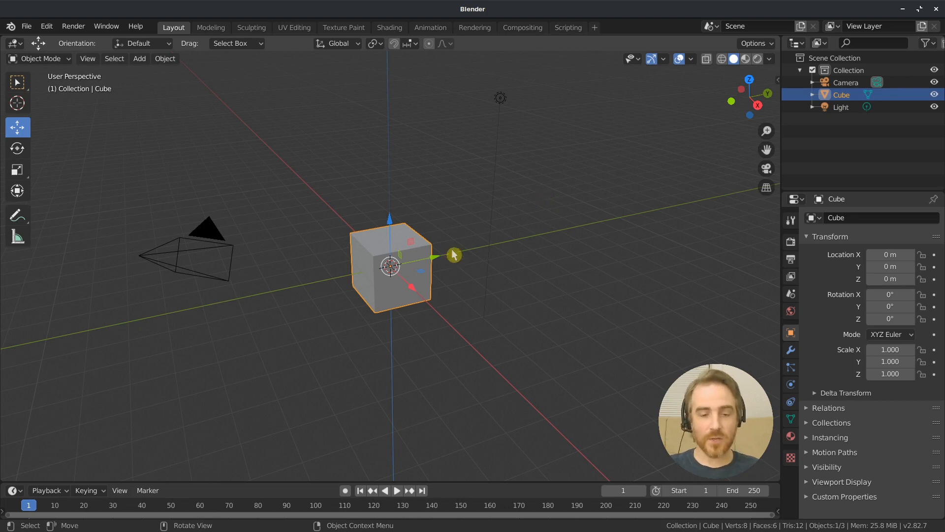
# Try moving the cube along the Y, X and Z axes separately and within a single plane
pyautogui.press('g')
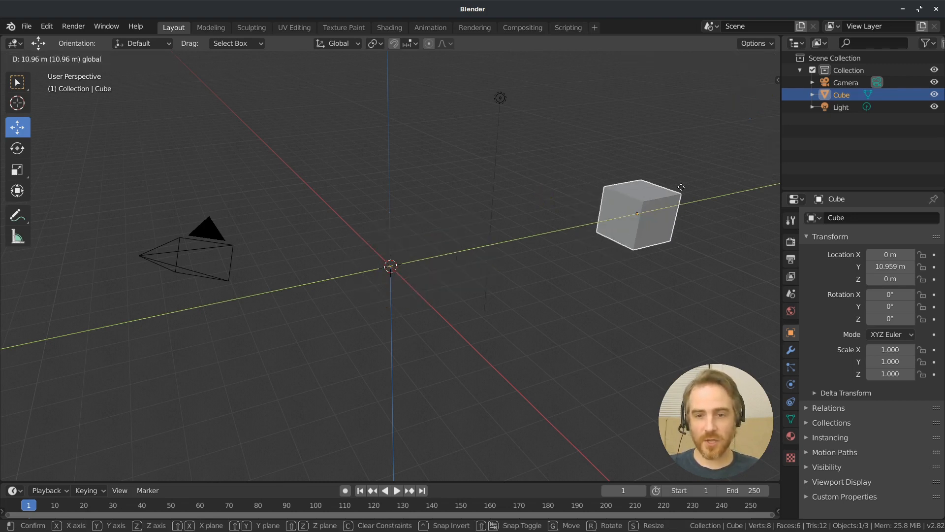
pyautogui.rightClick(681, 192)
pyautogui.click(415, 291)
pyautogui.press('g')
pyautogui.rightClick(594, 467)
pyautogui.click(403, 233)
pyautogui.moveTo(388, 220); pyautogui.dragTo(401, 461)
pyautogui.rightClick(400, 464)
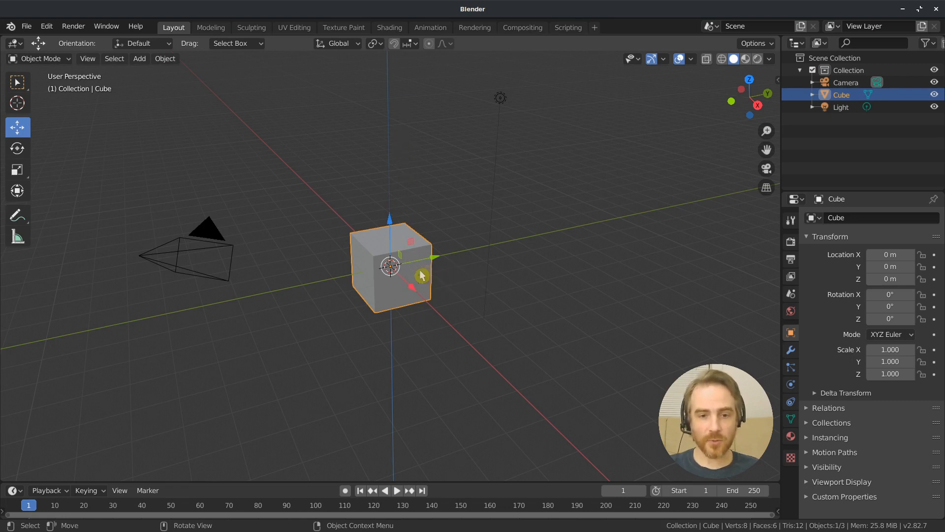
pyautogui.moveTo(422, 275); pyautogui.dragTo(500, 336)
pyautogui.rightClick(502, 338)
# Move the cube freely to about X 4.66 m, Y 6.45 m, Z -3.32 m and clear its location
pyautogui.press('g')
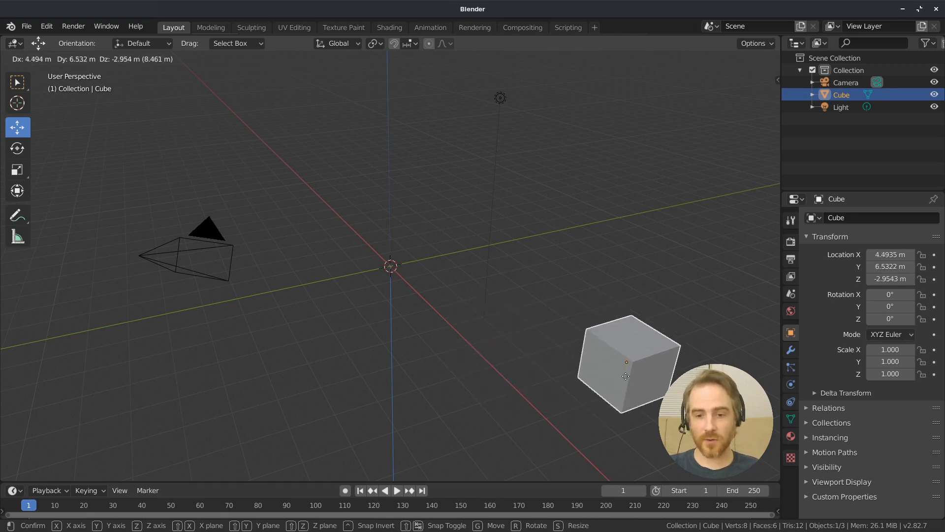
pyautogui.click(627, 377)
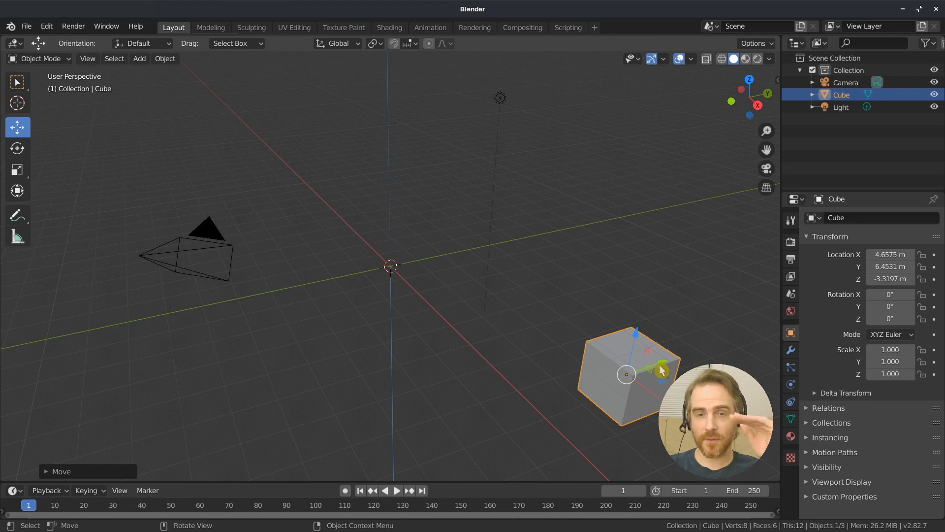
pyautogui.moveTo(627, 377); pyautogui.dragTo(264, 283, button='middle')
pyautogui.moveTo(351, 300); pyautogui.dragTo(703, 281, button='middle')
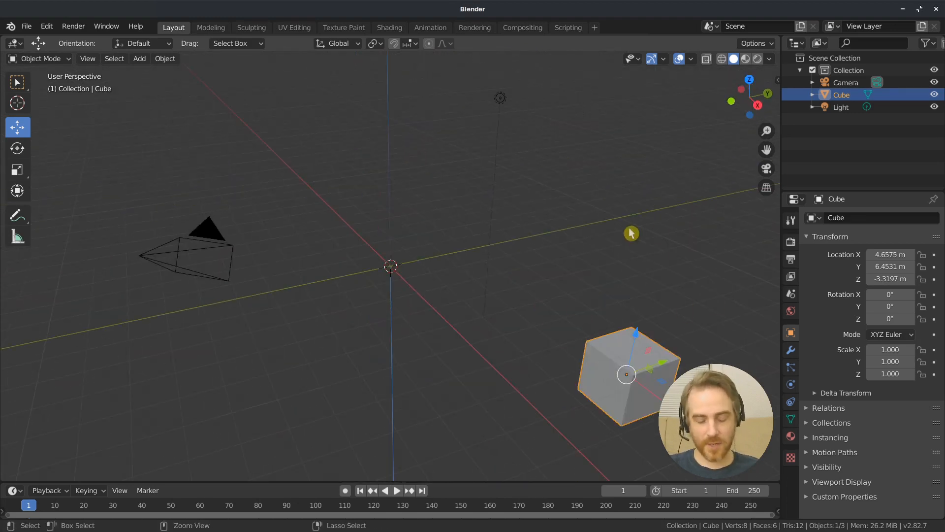
pyautogui.hotkey('alt', 'g')
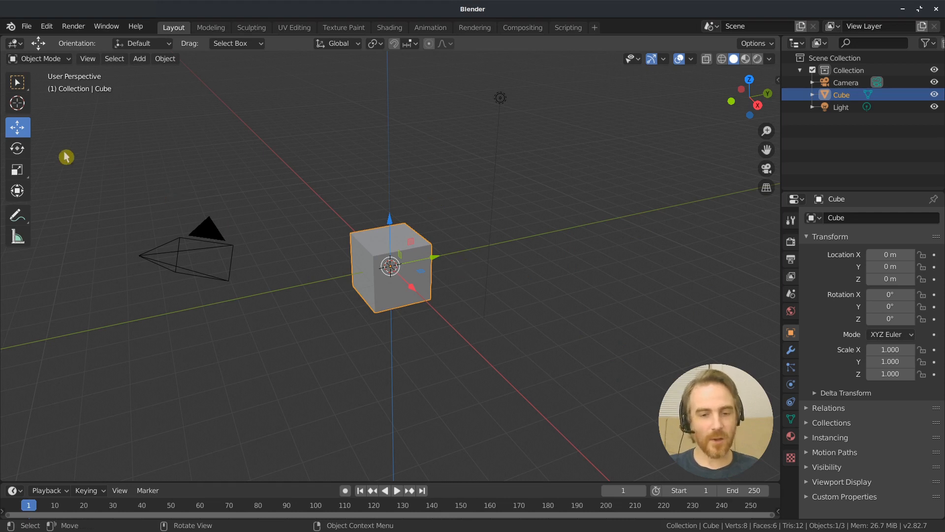
# Try rotating the cube around different axes with the Rotate tool's gizmo, cancelling each rotation
pyautogui.click(18, 152)
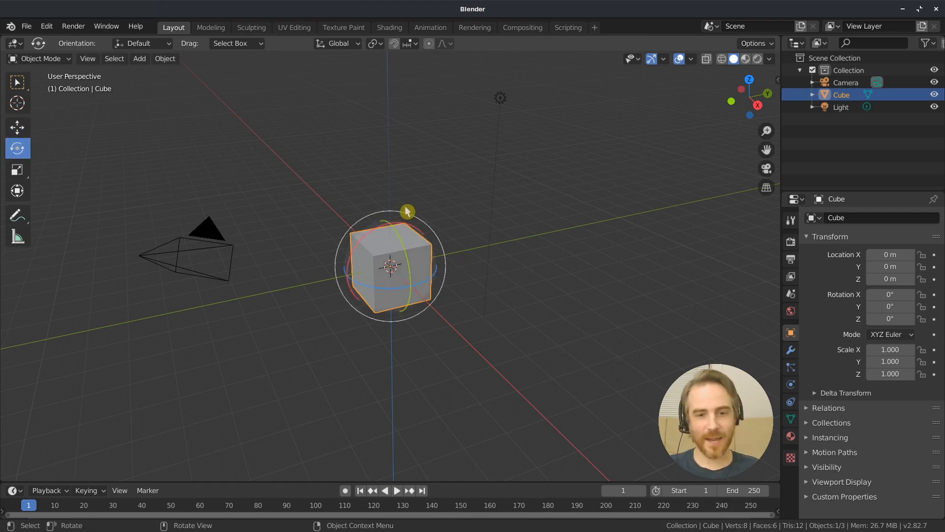
pyautogui.moveTo(407, 211); pyautogui.dragTo(392, 331)
pyautogui.rightClick(440, 263)
pyautogui.rightClick(401, 322)
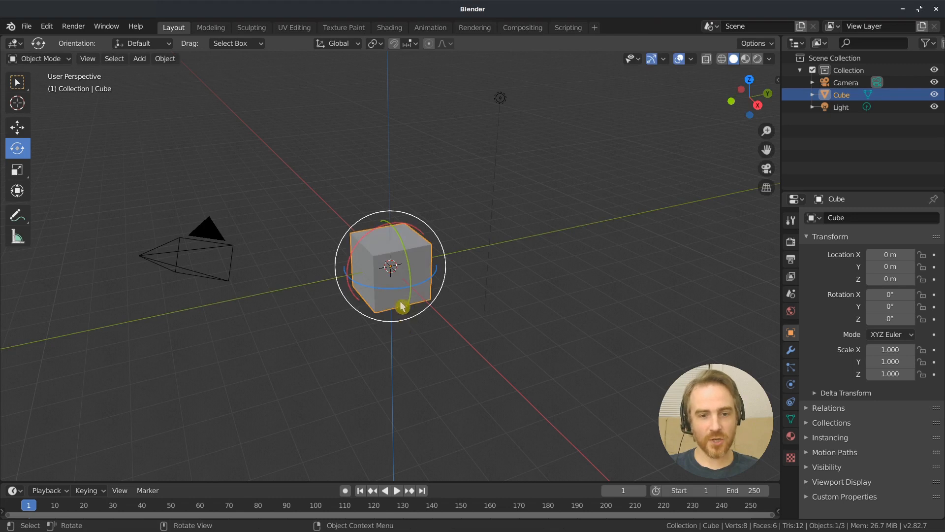
pyautogui.moveTo(369, 238); pyautogui.dragTo(308, 321)
pyautogui.rightClick(309, 321)
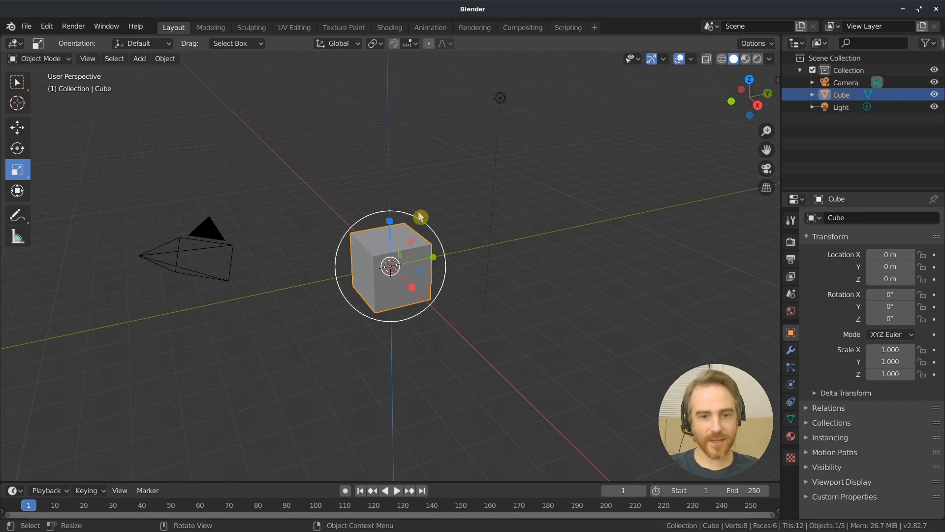
# Try scaling the cube uniformly and along the X axis with the Scale tool, cancelling both changes
pyautogui.moveTo(420, 219); pyautogui.dragTo(712, 124)
pyautogui.rightClick(712, 128)
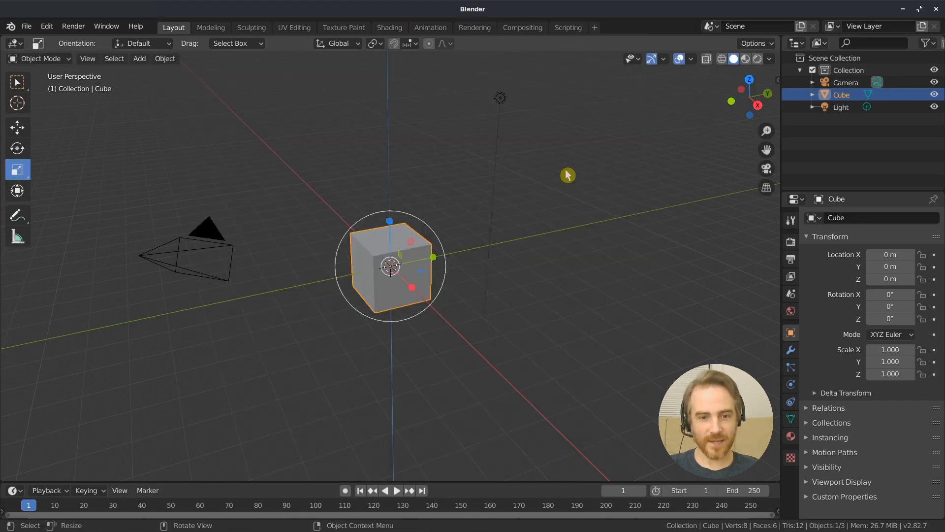
pyautogui.moveTo(413, 288); pyautogui.dragTo(568, 384)
pyautogui.rightClick(567, 384)
# Try scaling the cube along Z to about 3.83, along Y and within one plane, undoing the Z stretch
pyautogui.moveTo(389, 221); pyautogui.dragTo(442, 527)
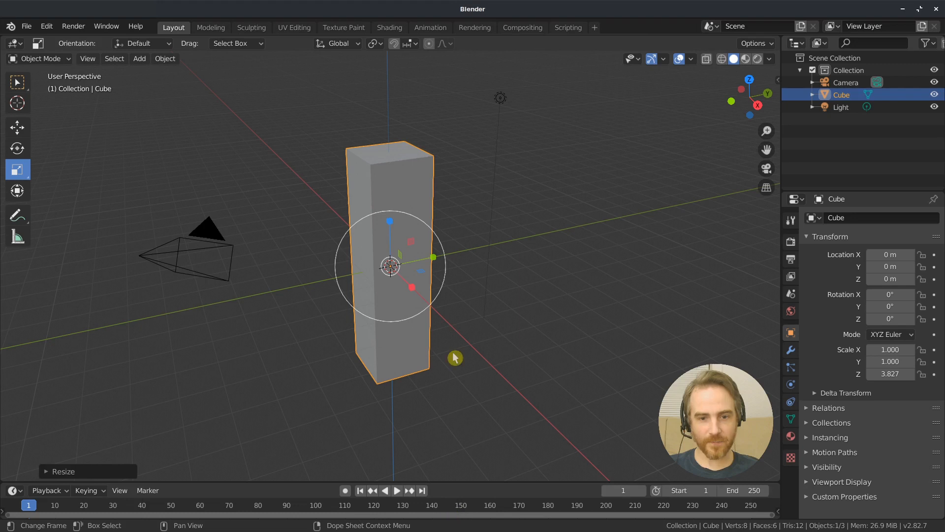
pyautogui.moveTo(436, 261); pyautogui.dragTo(494, 256)
pyautogui.rightClick(494, 256)
pyautogui.hotkey('ctrl', 'z')
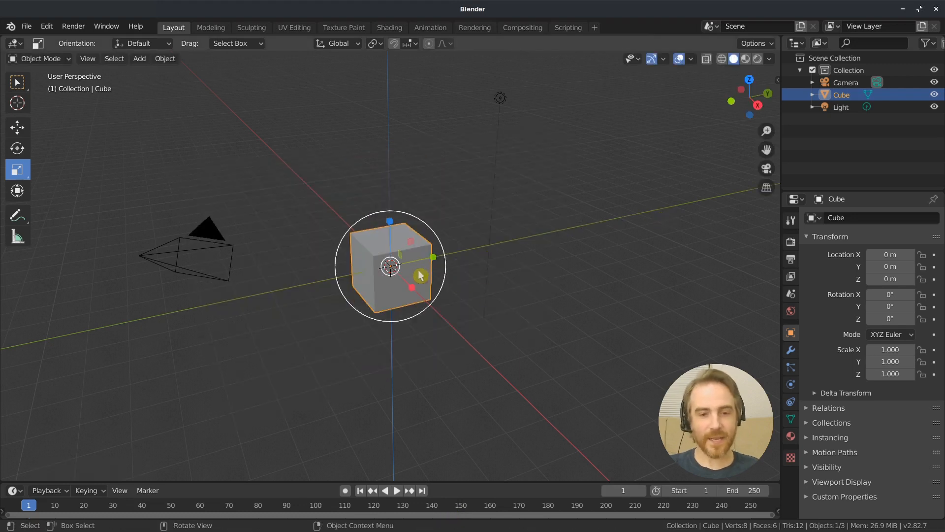
pyautogui.moveTo(421, 276); pyautogui.dragTo(51, 359)
pyautogui.rightClick(44, 356)
# With the Transform tool, move the cube to about Y 8.26 m, rotate it about 68.4° around X and scale X to about 4.83
pyautogui.click(17, 191)
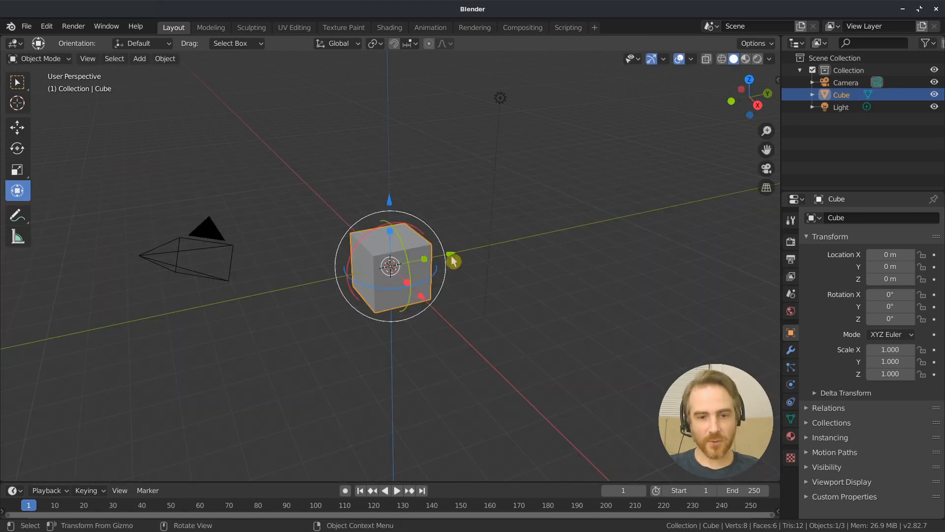
pyautogui.moveTo(462, 260); pyautogui.dragTo(638, 226)
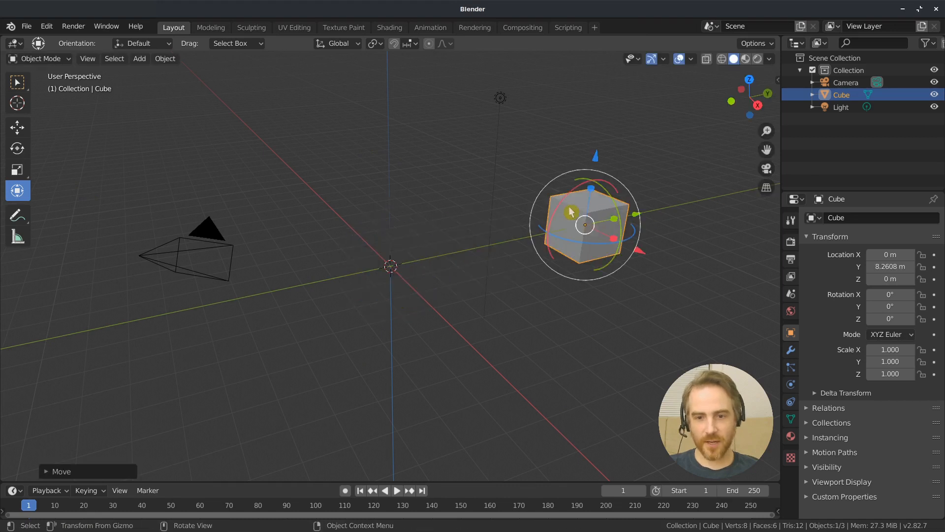
pyautogui.moveTo(565, 199); pyautogui.dragTo(694, 307)
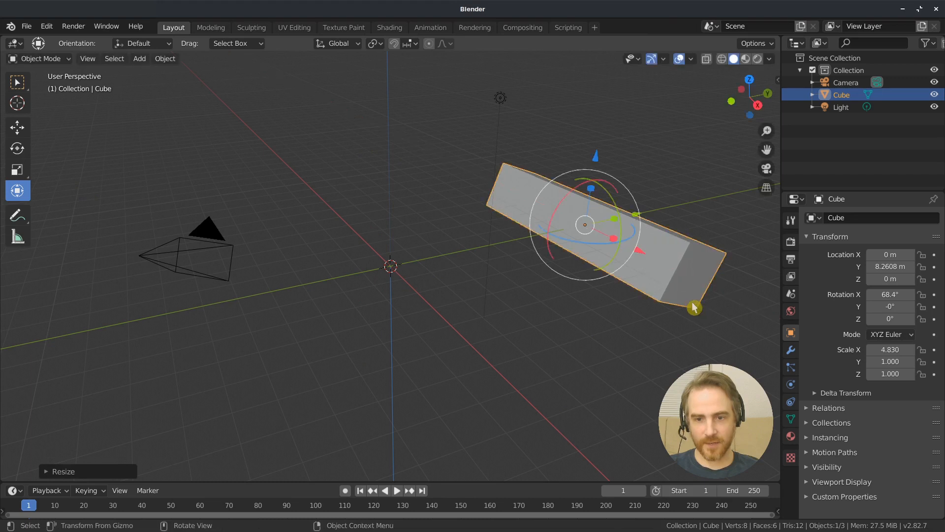
# Clear the cube's scale, rotation and location
pyautogui.hotkey('alt', 's')
pyautogui.hotkey('alt', 'r')
pyautogui.hotkey('alt', 'g')
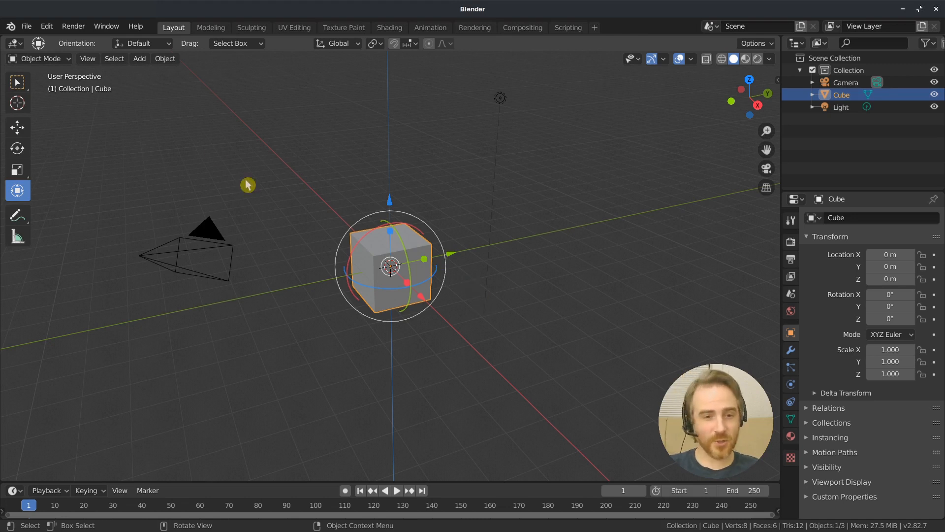
# Return to the Select Box tool and try grabbing the cube constrained to the Y, X and Z axes in turn
pyautogui.click(18, 84)
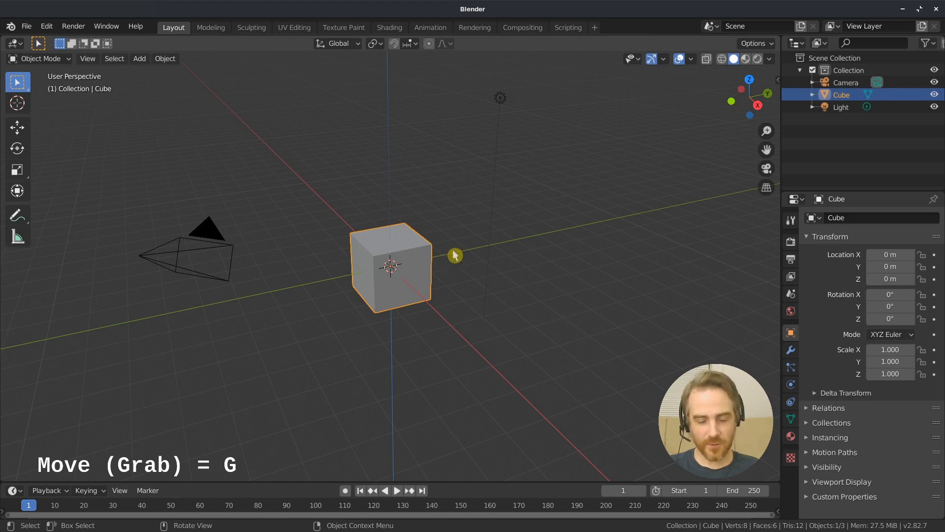
pyautogui.press('g')
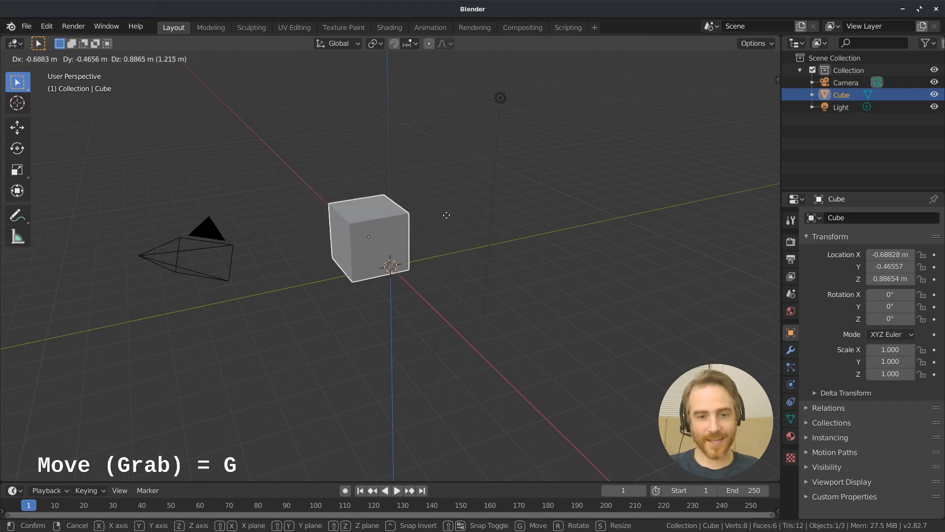
pyautogui.press('y')
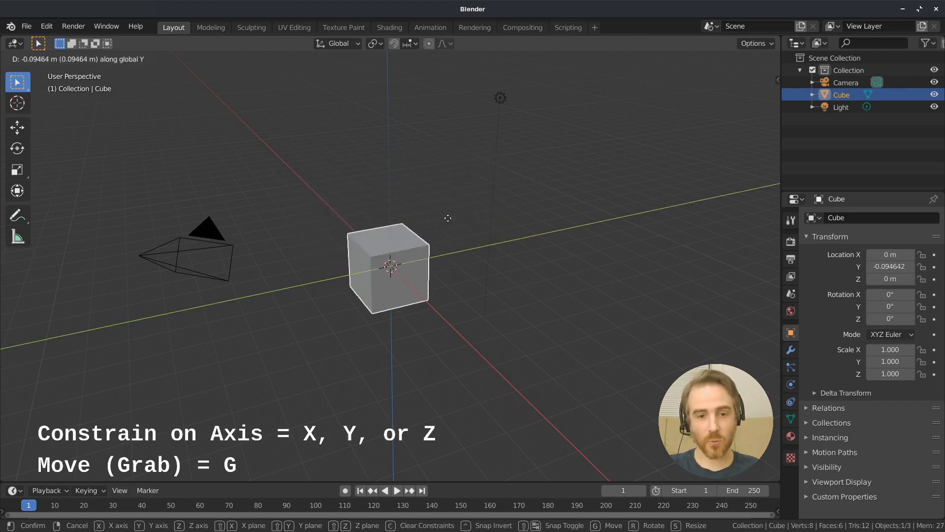
pyautogui.press('x')
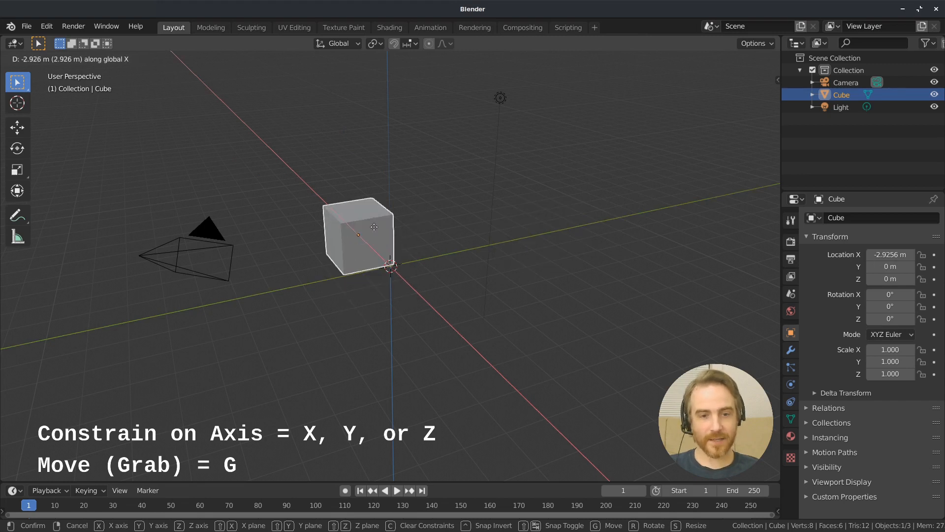
pyautogui.press('z')
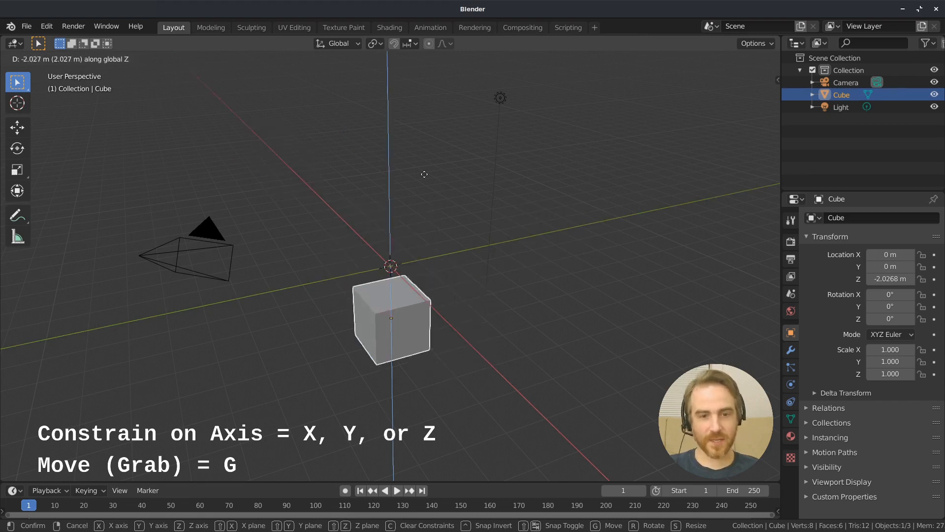
pyautogui.click(401, 230)
pyautogui.rightClick(399, 225)
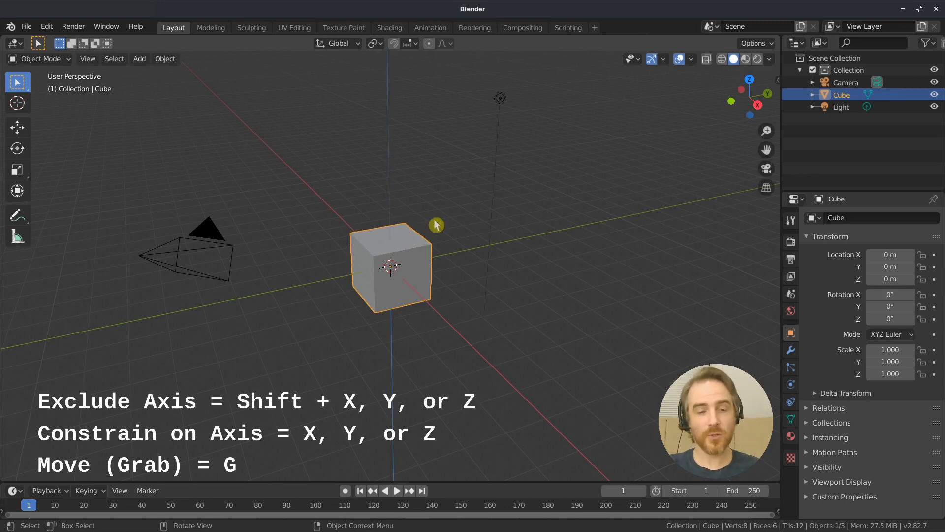
# Try grabbing the cube with the Z, X and Y axes excluded in turn, and cancel the move
pyautogui.press('g')
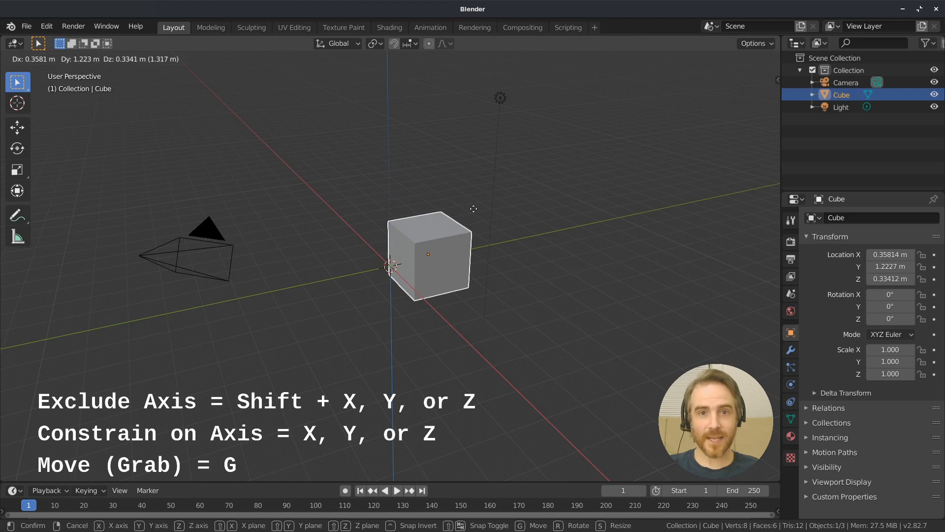
pyautogui.hotkey('shift', 'z')
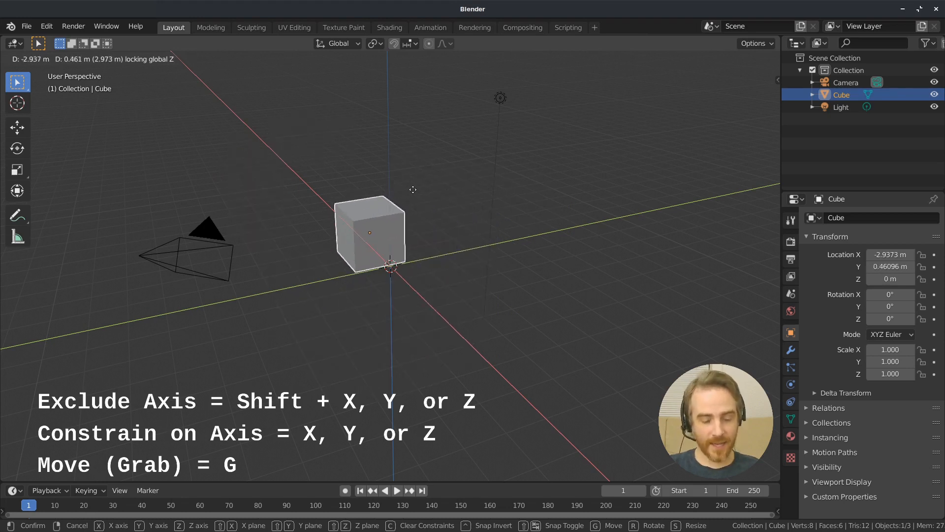
pyautogui.hotkey('shift', 'x')
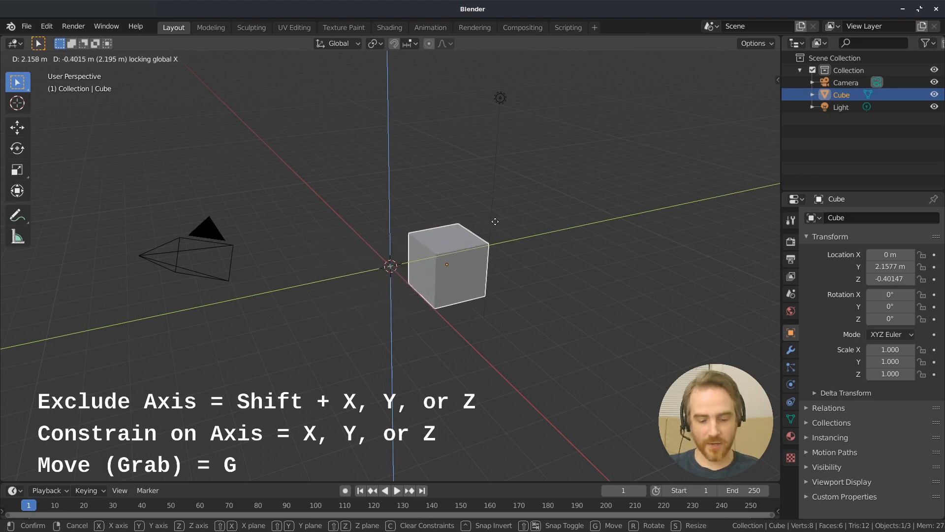
pyautogui.hotkey('shift', 'y')
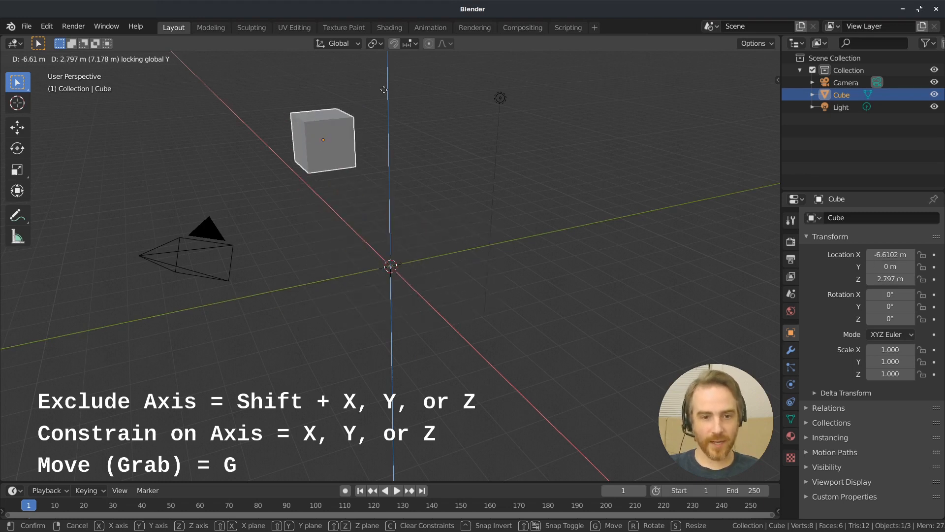
pyautogui.rightClick(437, 307)
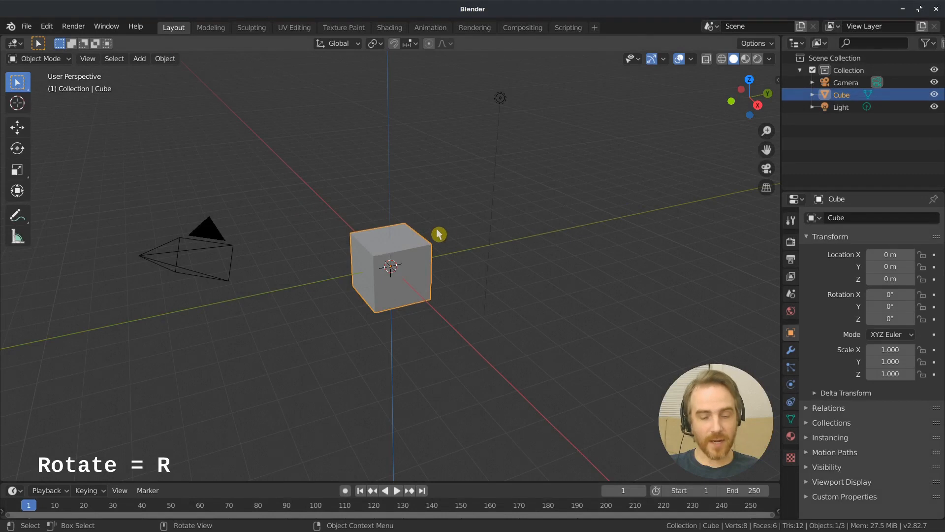
# Try rotating the cube freely and constrained to the X, Y and Z axes in turn, and cancel the rotation
pyautogui.press('r')
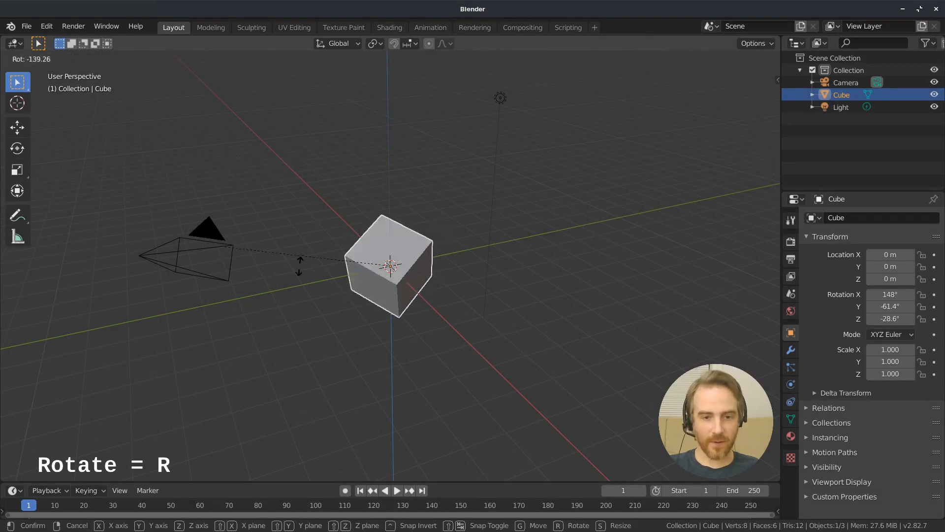
pyautogui.press('x')
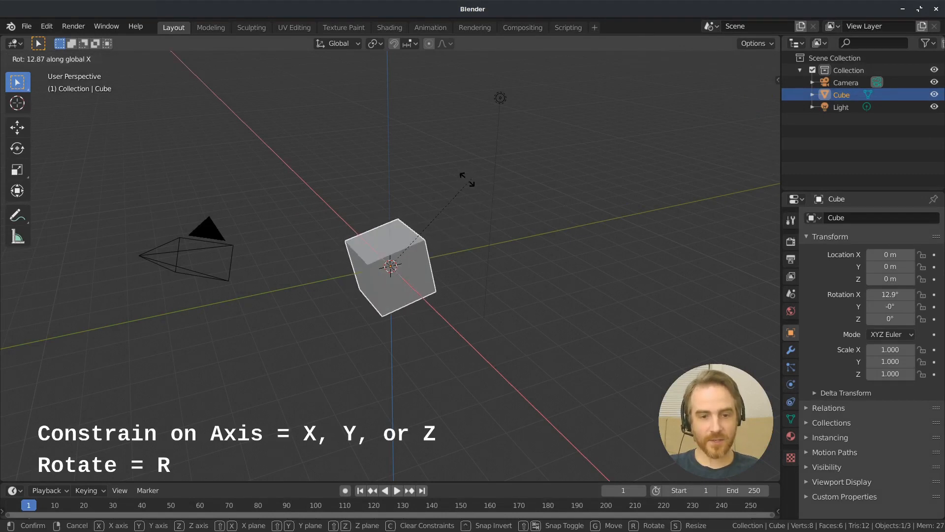
pyautogui.press('y')
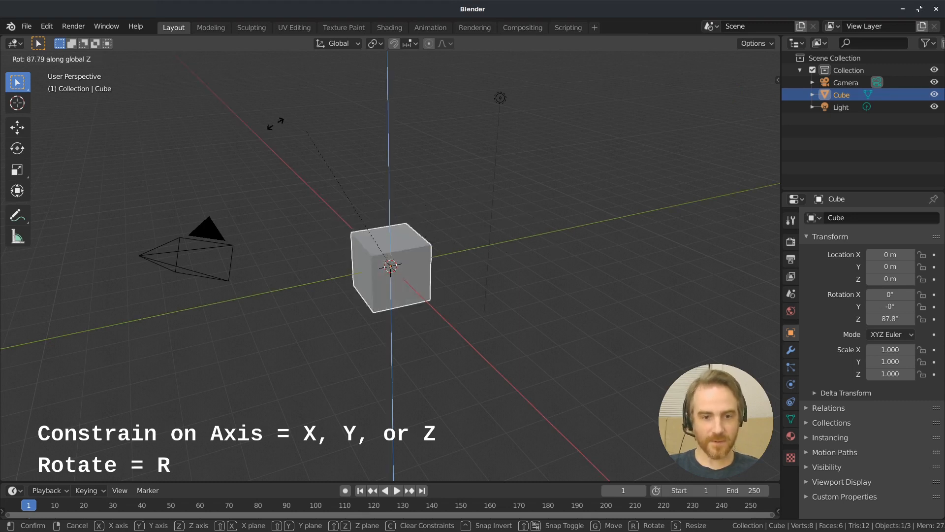
pyautogui.press('Escape')
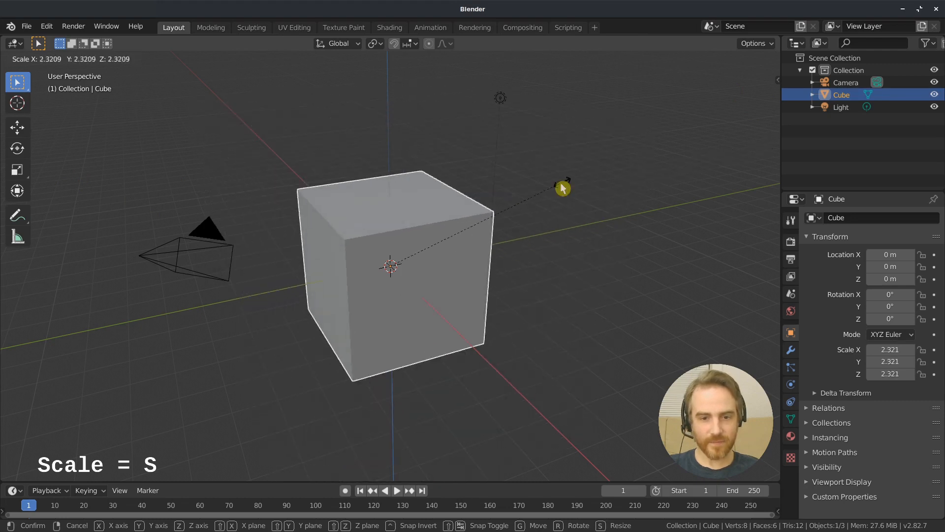
# Try scaling the cube along Y, X and Z in turn, and with Z excluded to about 2.91 in X and Y
pyautogui.press('Escape')
pyautogui.press('s')
pyautogui.press('y')
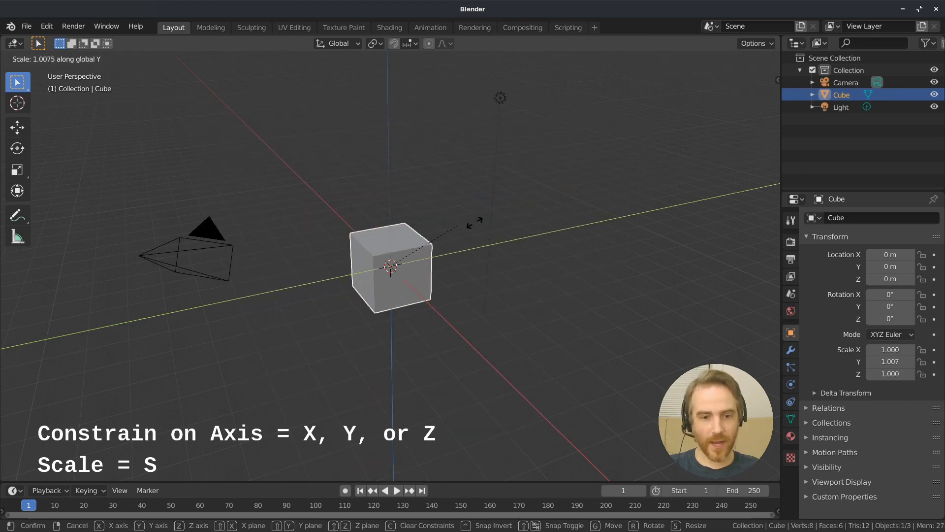
pyautogui.press('x')
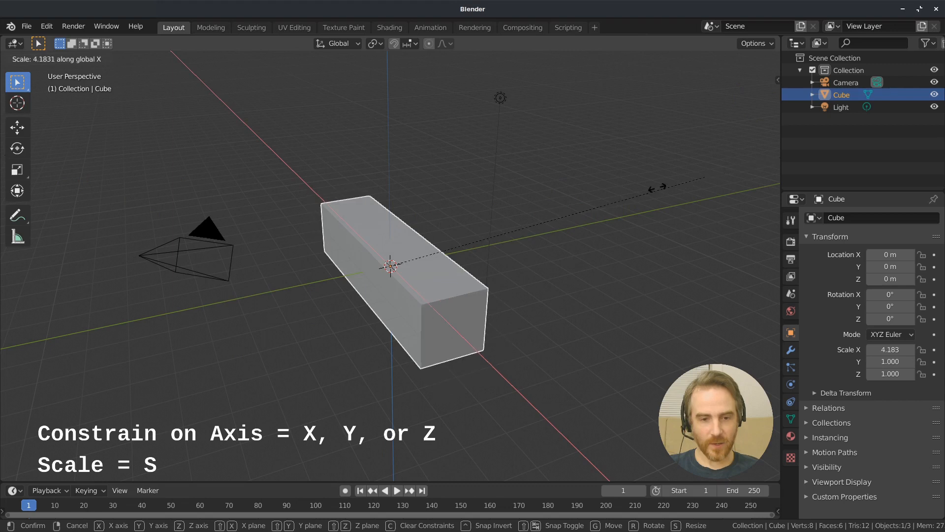
pyautogui.press('z')
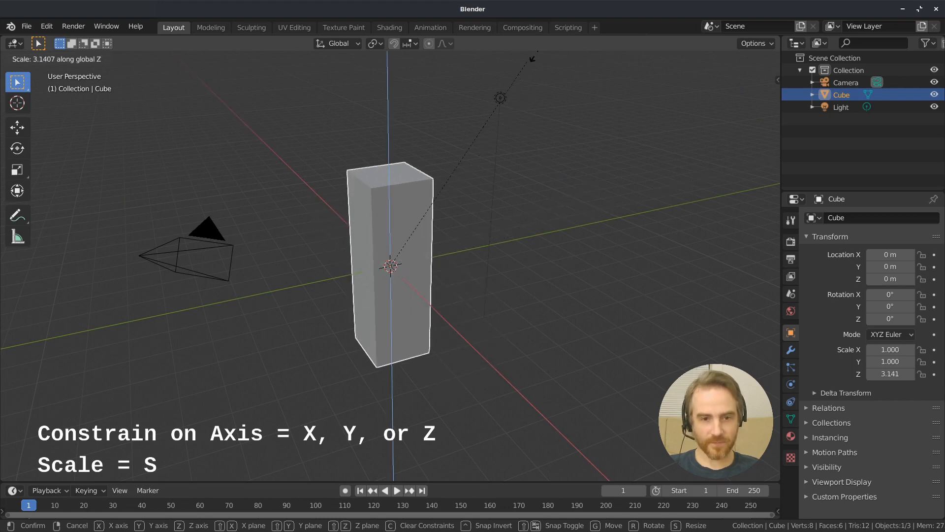
pyautogui.press('z')
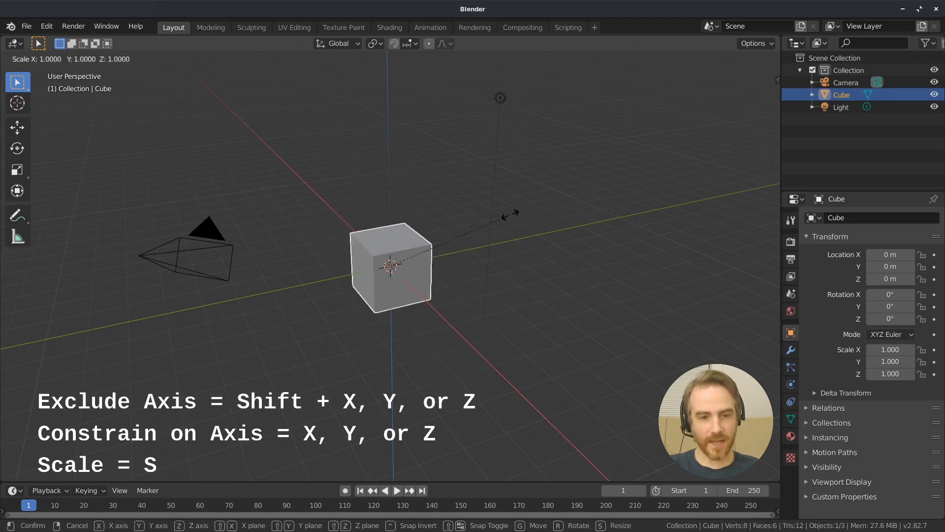
pyautogui.hotkey('shift', 'z')
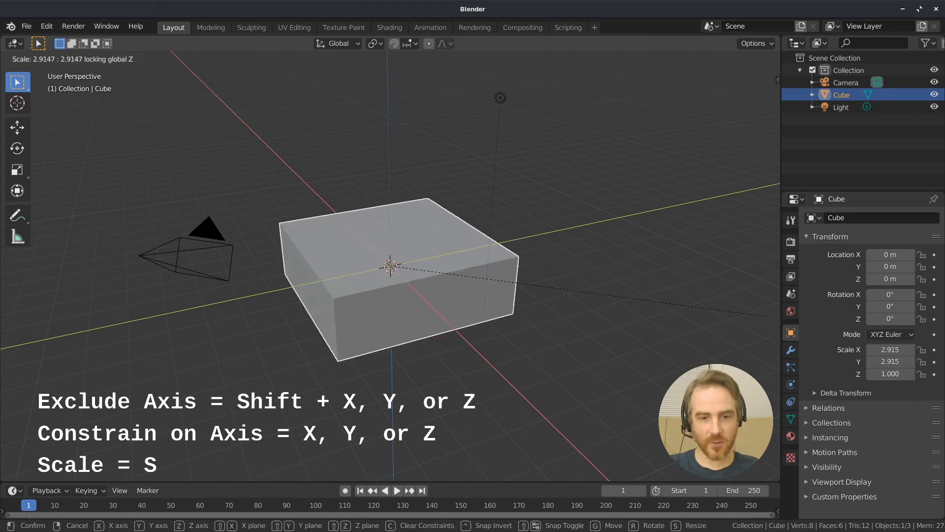